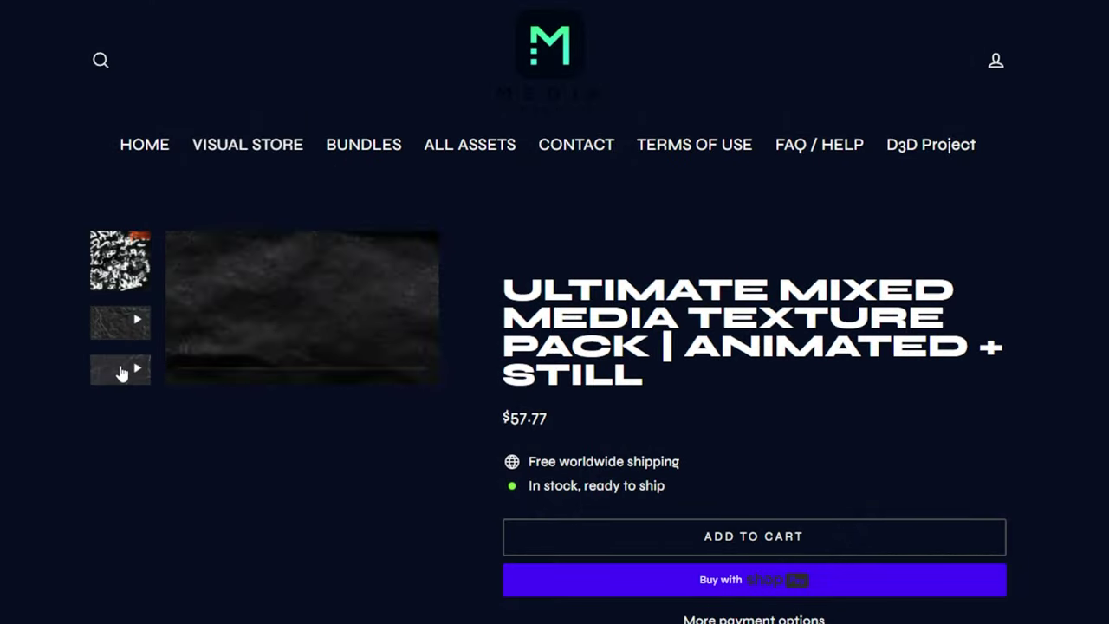
- Preview the animated texture clips of the Ultimate Mixed Media Texture Pack on its product page
{"action": "left_click", "coordinate": [119, 372]}
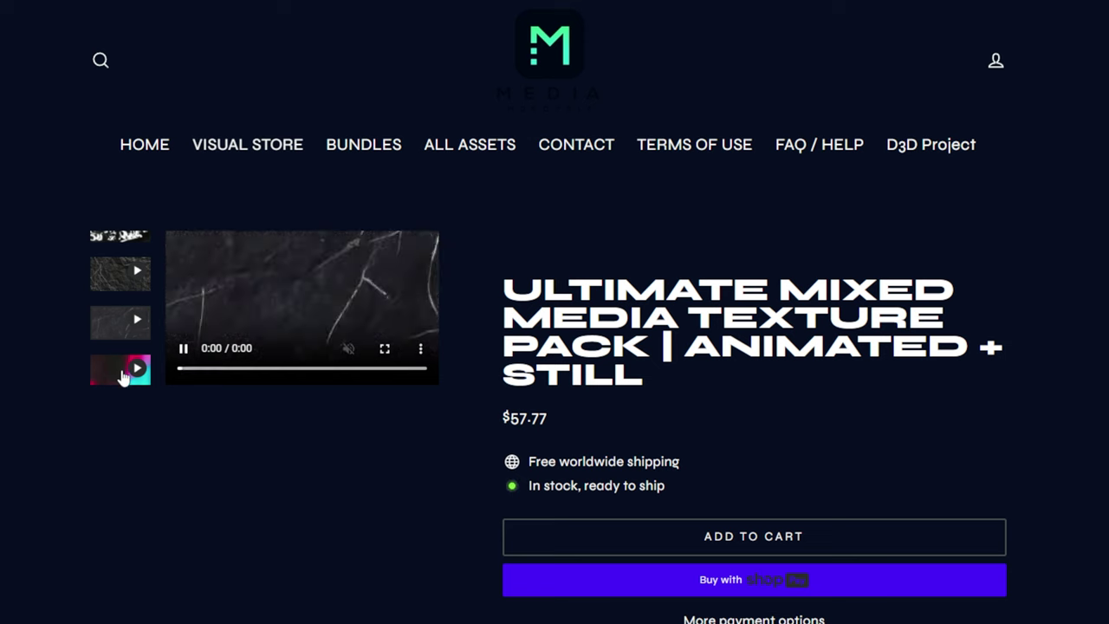
{"action": "left_click", "coordinate": [122, 374]}
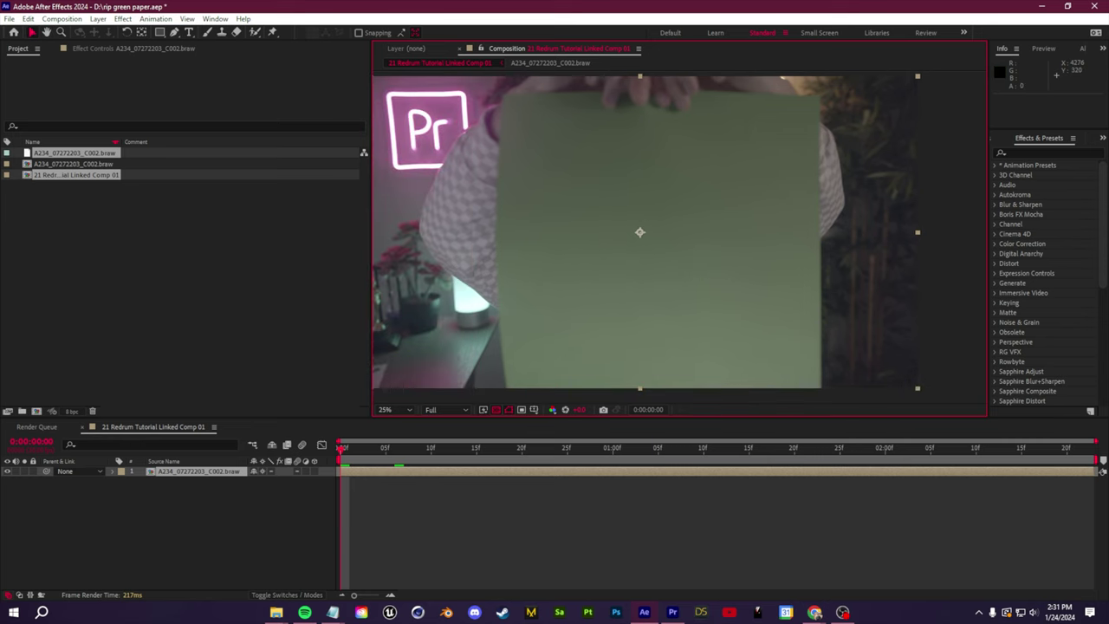
- Switch to After Effects, apply Keylight (1.2) to the A234_07272203_C002.braw layer and sample the green paper as its Screen Colour
{"action": "left_click", "coordinate": [1053, 153]}
{"action": "type", "text": "keylight"}
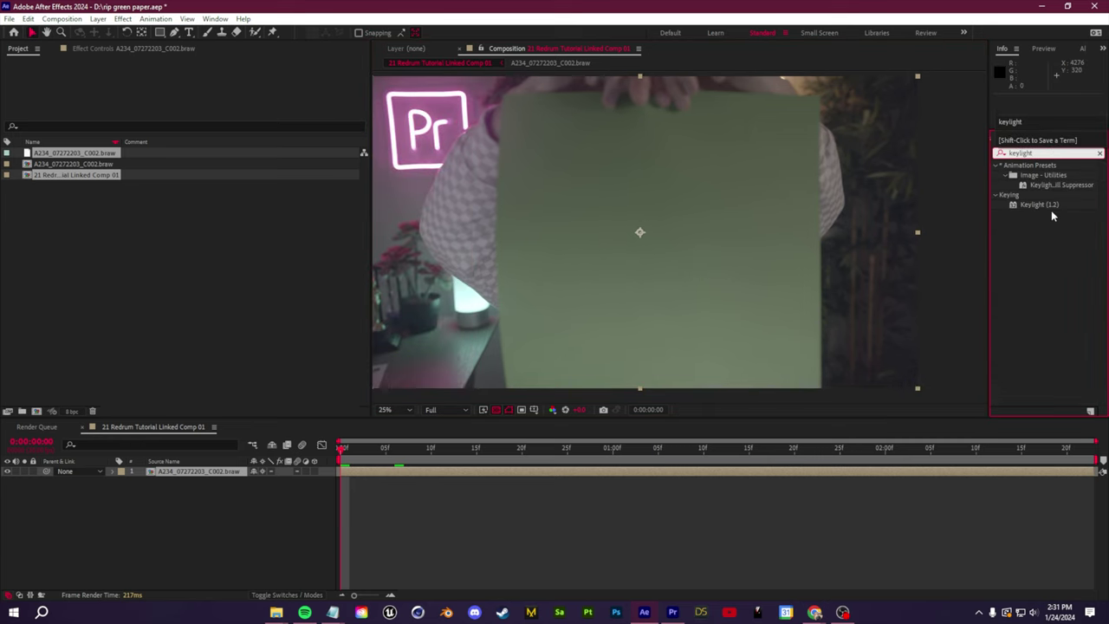
{"action": "left_click", "coordinate": [1042, 204]}
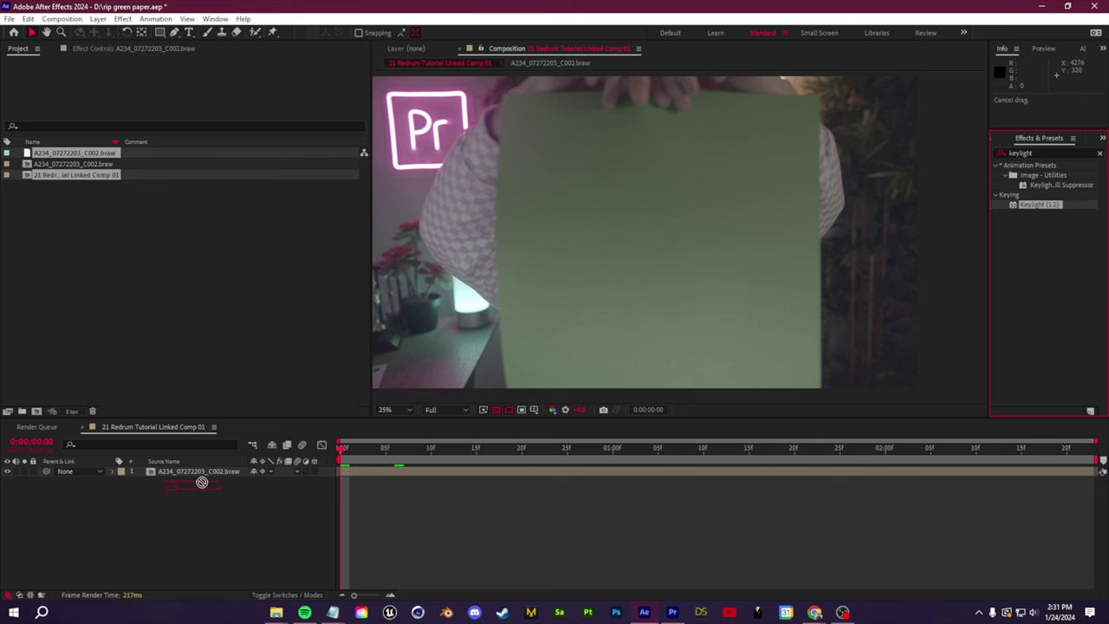
{"action": "left_click_drag", "start_coordinate": [201, 479], "coordinate": [199, 474]}
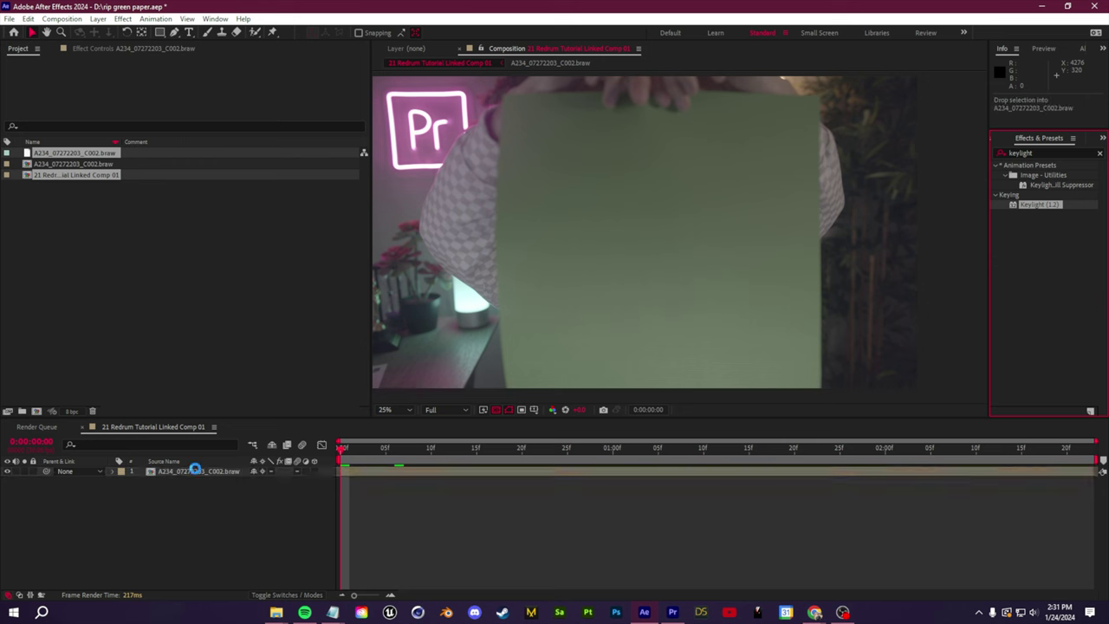
{"action": "left_click", "coordinate": [674, 306]}
{"action": "scroll", "coordinate": [670, 325], "scroll_direction": "down", "scroll_amount": 1}
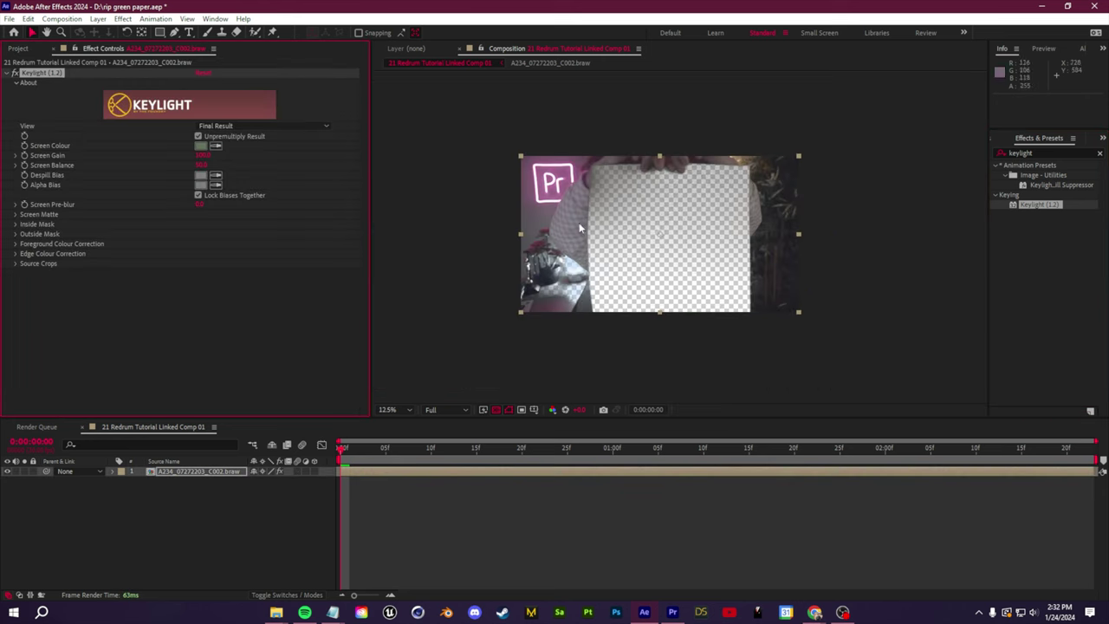
- Scale up the keyed footage layer and reposition it to 1856, 1072 so the green paper fills the frame
{"action": "left_click", "coordinate": [160, 470]}
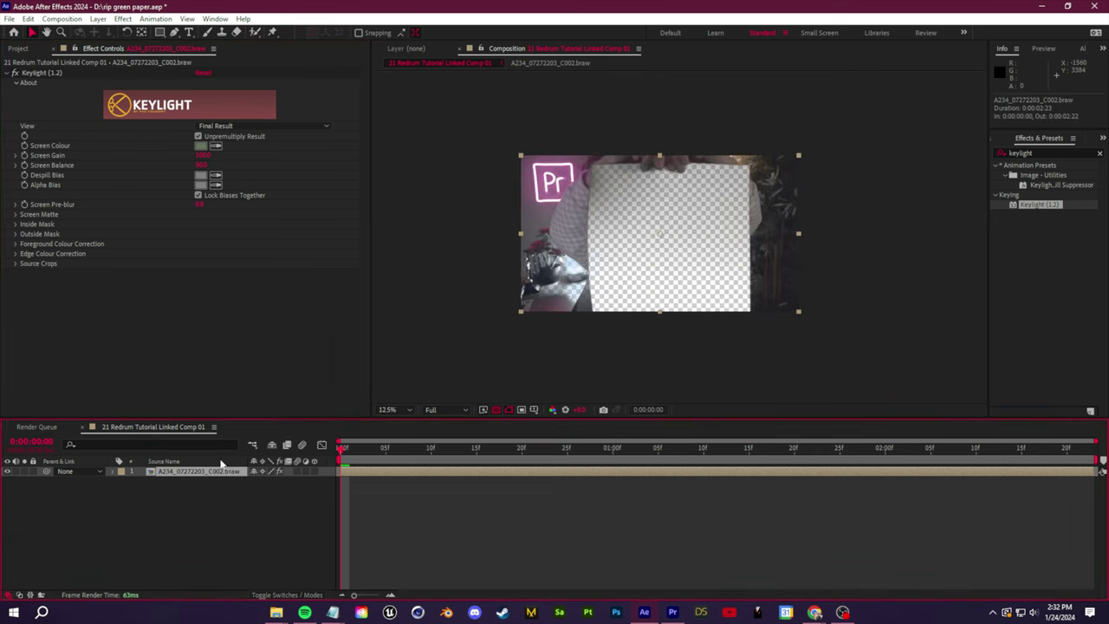
{"action": "left_click_drag", "start_coordinate": [287, 483], "coordinate": [343, 483]}
{"action": "left_click_drag", "start_coordinate": [683, 236], "coordinate": [679, 236]}
{"action": "scroll", "coordinate": [679, 236], "scroll_direction": "up", "scroll_amount": 2}
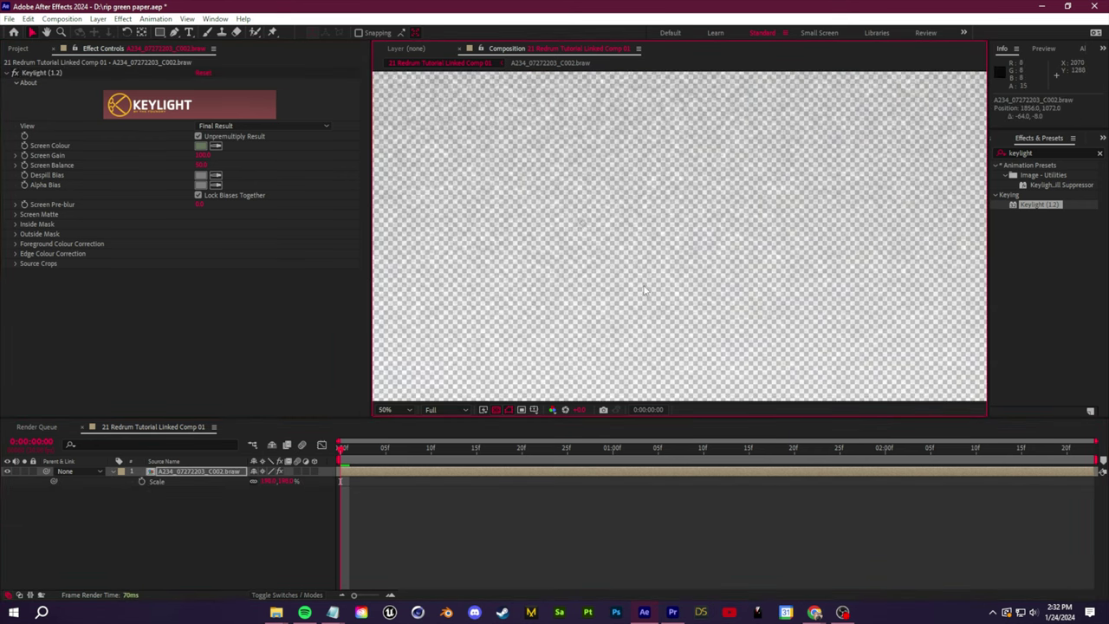
{"action": "scroll", "coordinate": [537, 370], "scroll_direction": "down", "scroll_amount": 3}
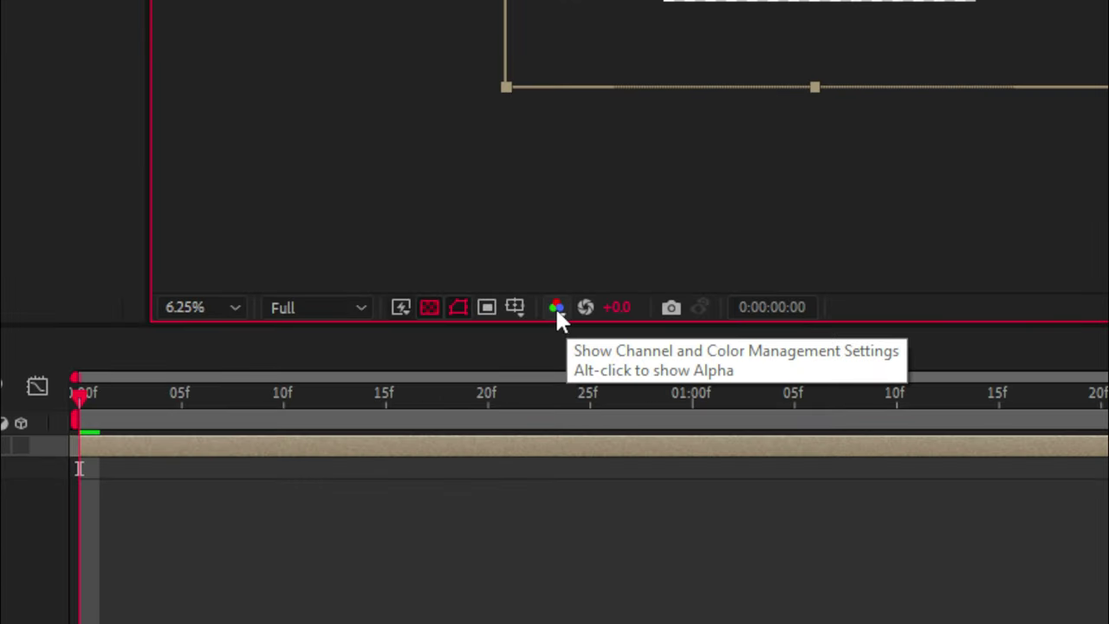
- Display the alpha channel and raise Keylight's Clip Black under Screen Matte to about 77, turning the keyed area solid black
{"action": "left_click", "coordinate": [557, 310]}
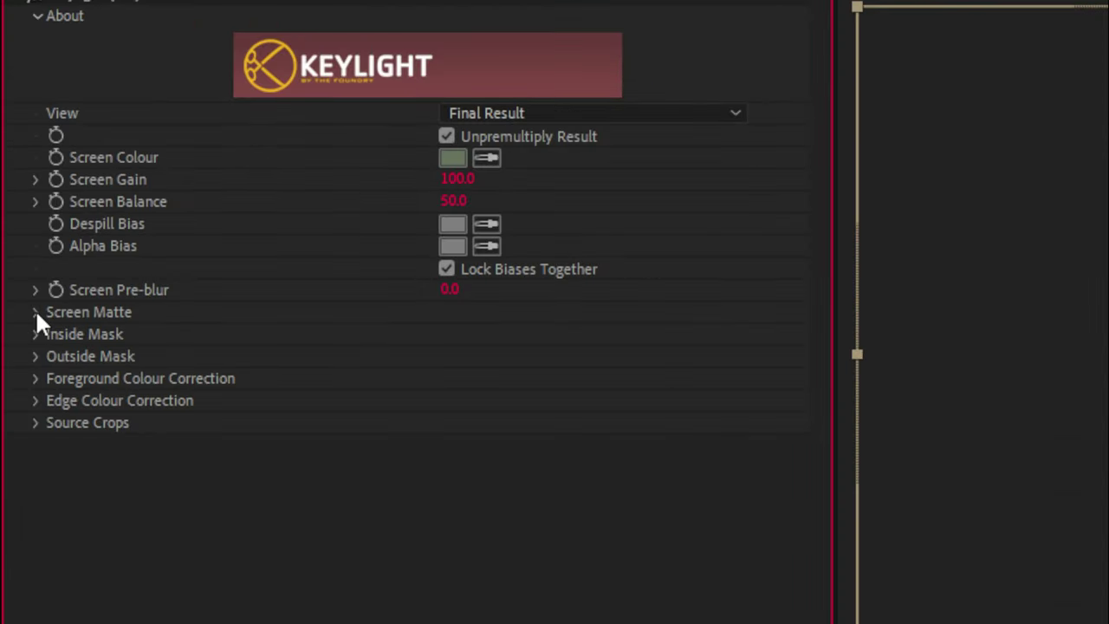
{"action": "left_click", "coordinate": [17, 215]}
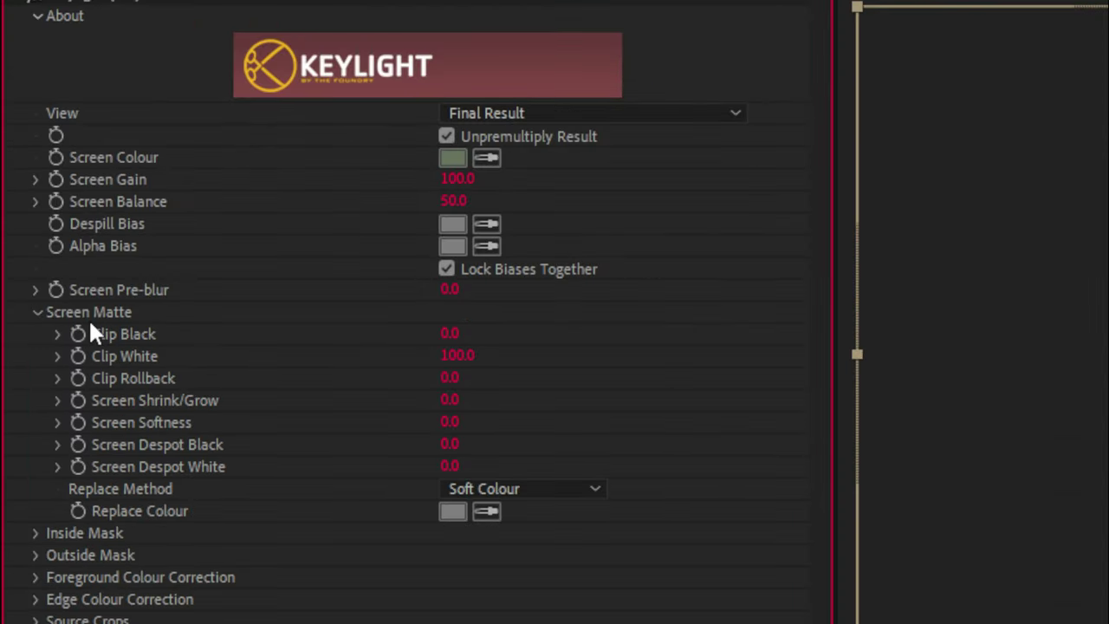
{"action": "left_click", "coordinate": [57, 333]}
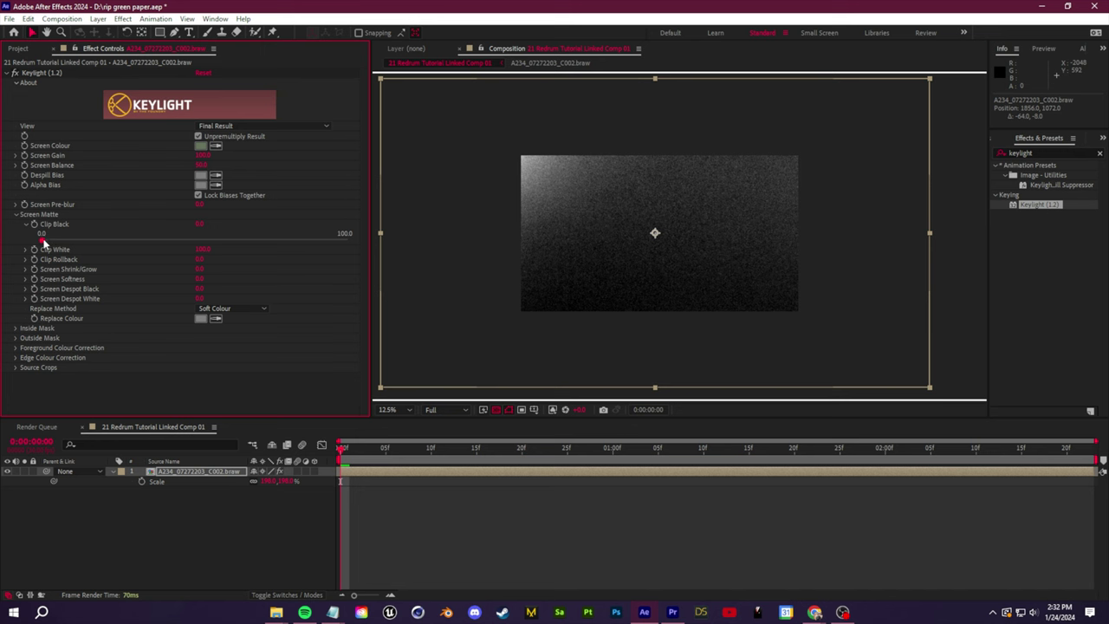
{"action": "left_click_drag", "start_coordinate": [42, 242], "coordinate": [145, 242]}
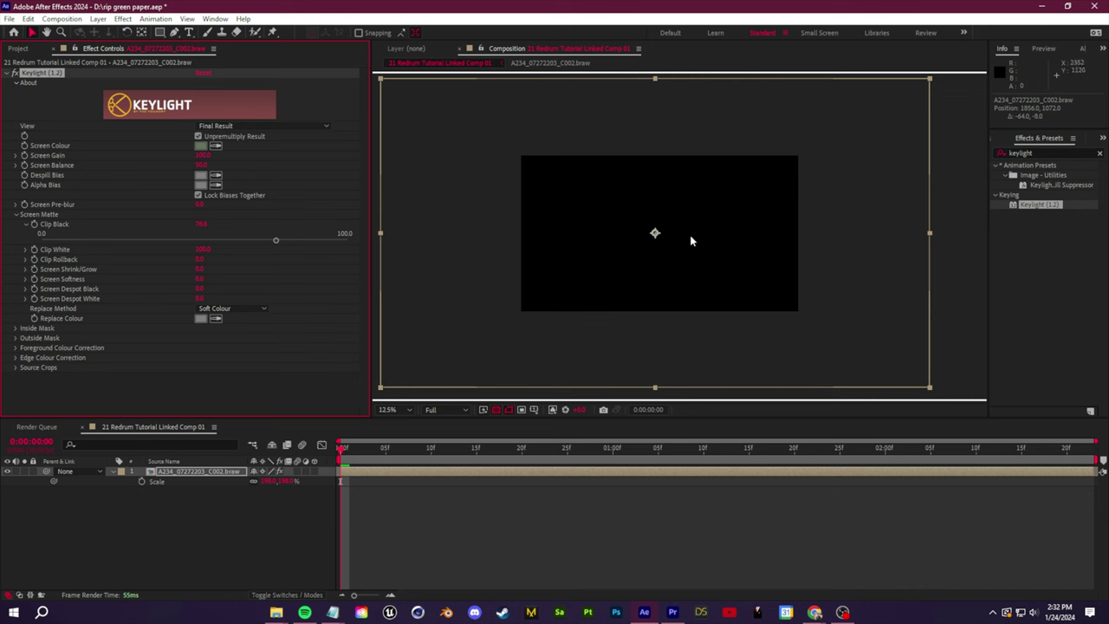
- Return the composition view to RGB channels and check the keyed area with the transparency grid
{"action": "left_click", "coordinate": [509, 410]}
{"action": "left_click", "coordinate": [554, 410]}
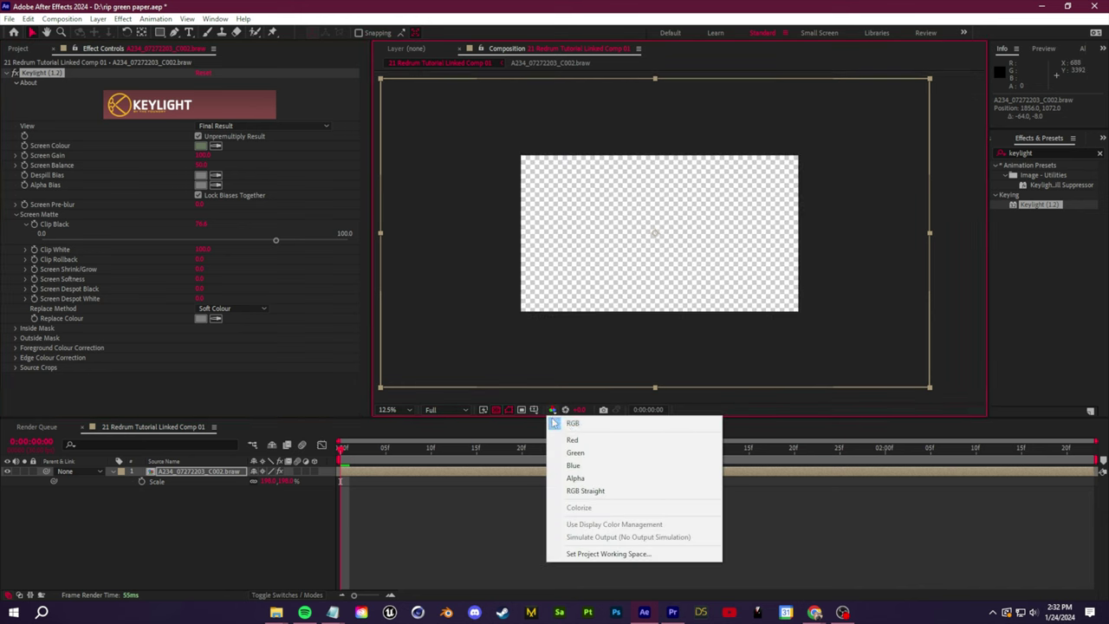
{"action": "left_click", "coordinate": [496, 409]}
{"action": "left_click", "coordinate": [495, 410]}
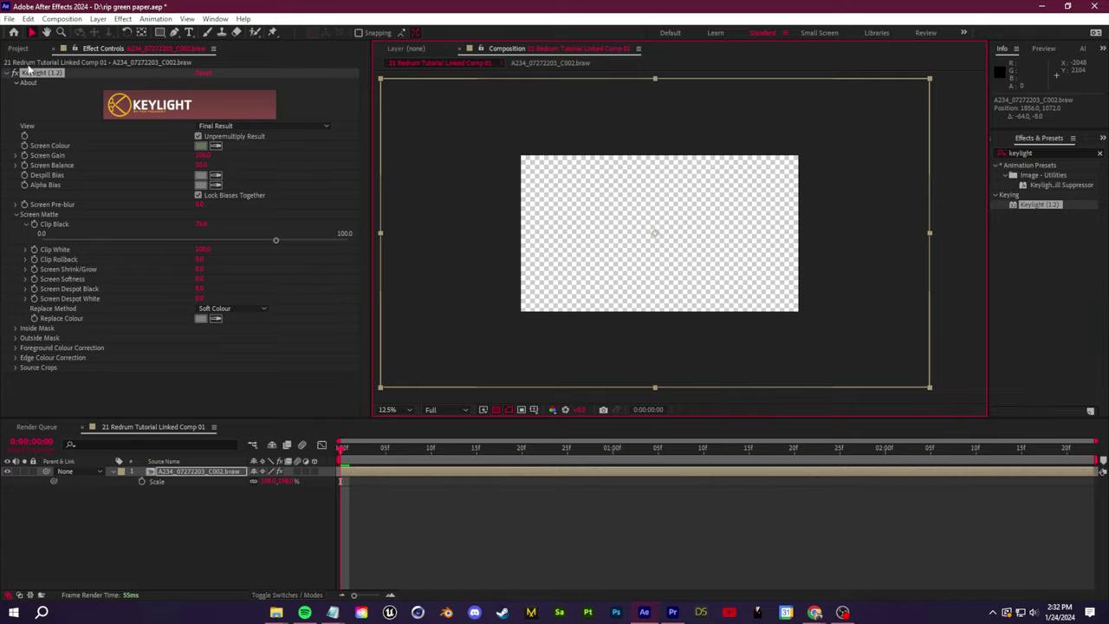
- Import the pexels-cottonbro-7957277 (Original).mp4 clip and place it beneath the keyed footage layer
{"action": "left_click", "coordinate": [21, 49]}
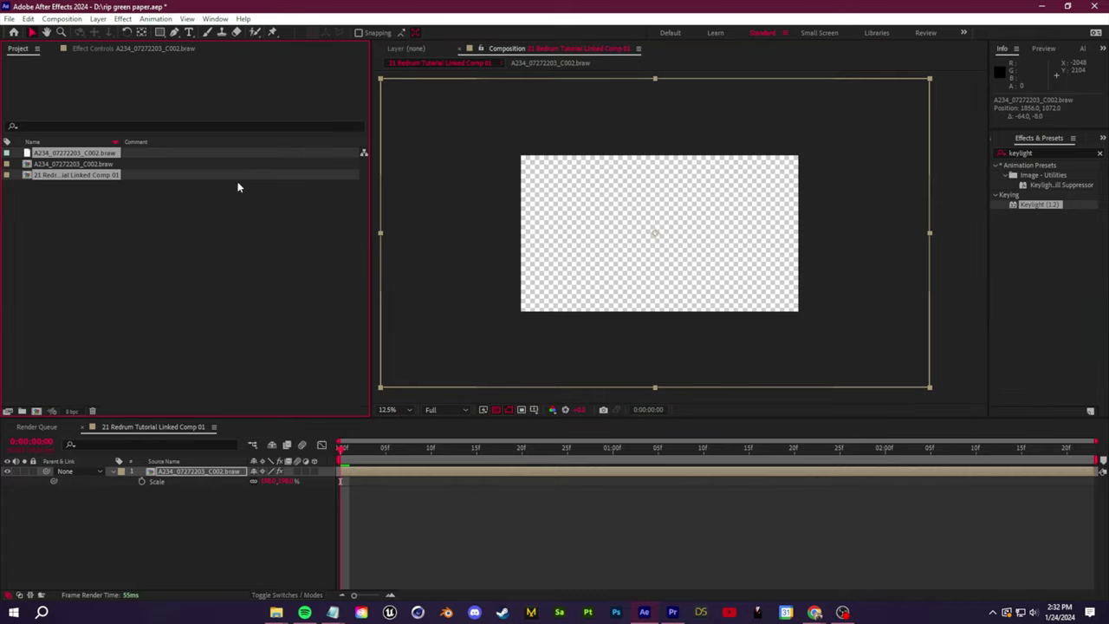
{"action": "left_click_drag", "start_coordinate": [770, 451], "coordinate": [220, 272]}
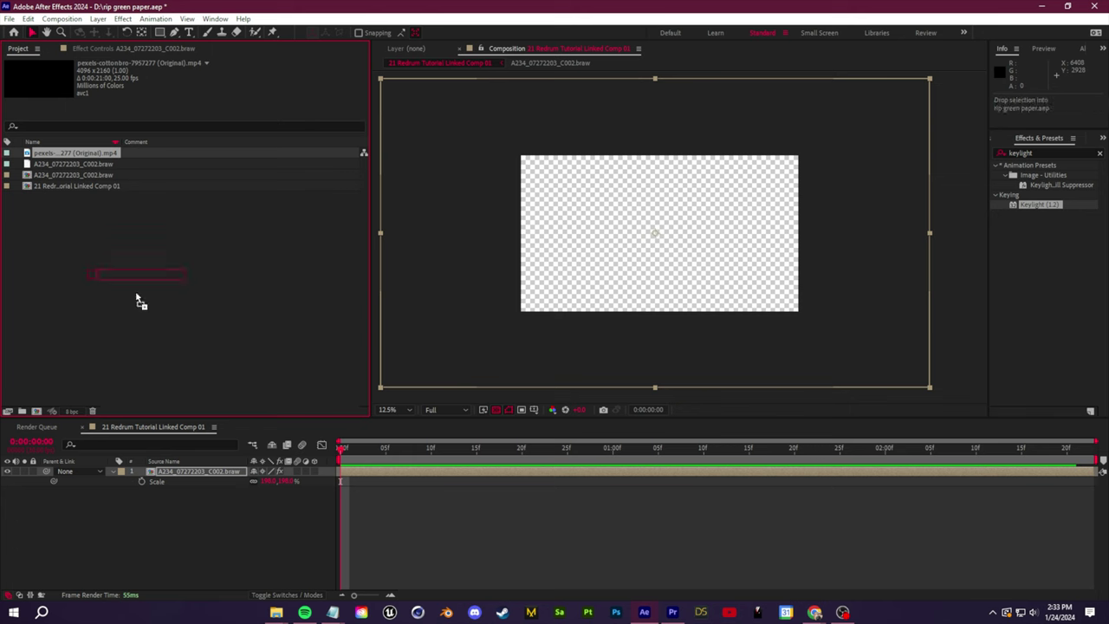
{"action": "left_click_drag", "start_coordinate": [226, 520], "coordinate": [223, 515]}
- Keyframe the footage layer's Scale, Orientation, X Rotation and Y Rotation at frame 16, and reset its Transform at 0:00:01:23
{"action": "left_click_drag", "start_coordinate": [778, 448], "coordinate": [817, 451]}
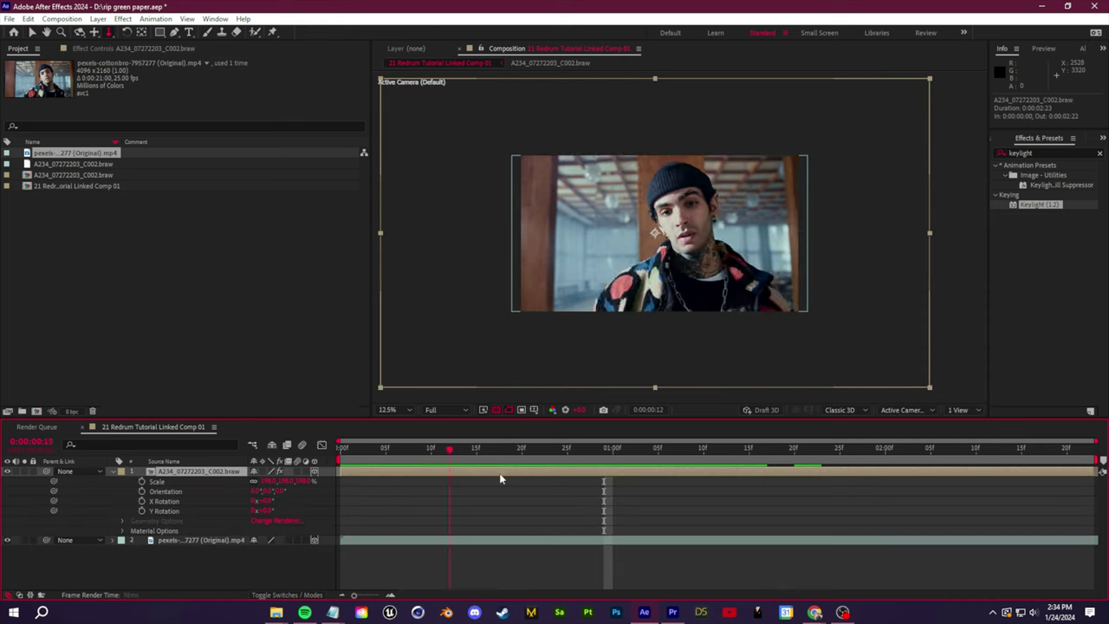
{"action": "left_click_drag", "start_coordinate": [500, 475], "coordinate": [585, 487]}
{"action": "left_click_drag", "start_coordinate": [525, 444], "coordinate": [427, 494]}
{"action": "left_click_drag", "start_coordinate": [500, 460], "coordinate": [801, 483]}
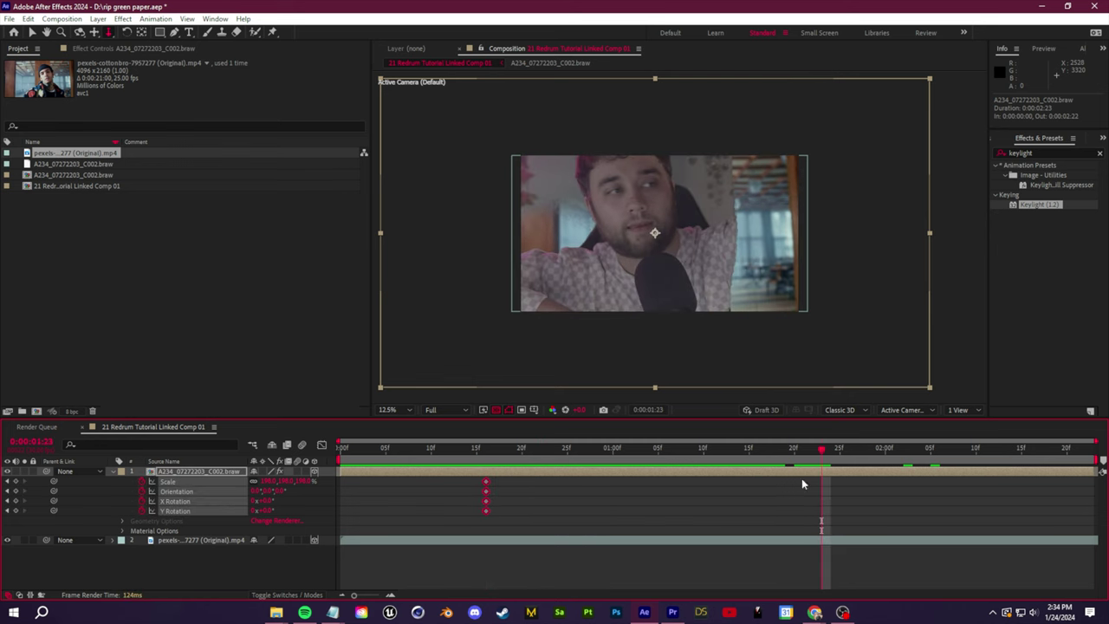
{"action": "left_click", "coordinate": [111, 471]}
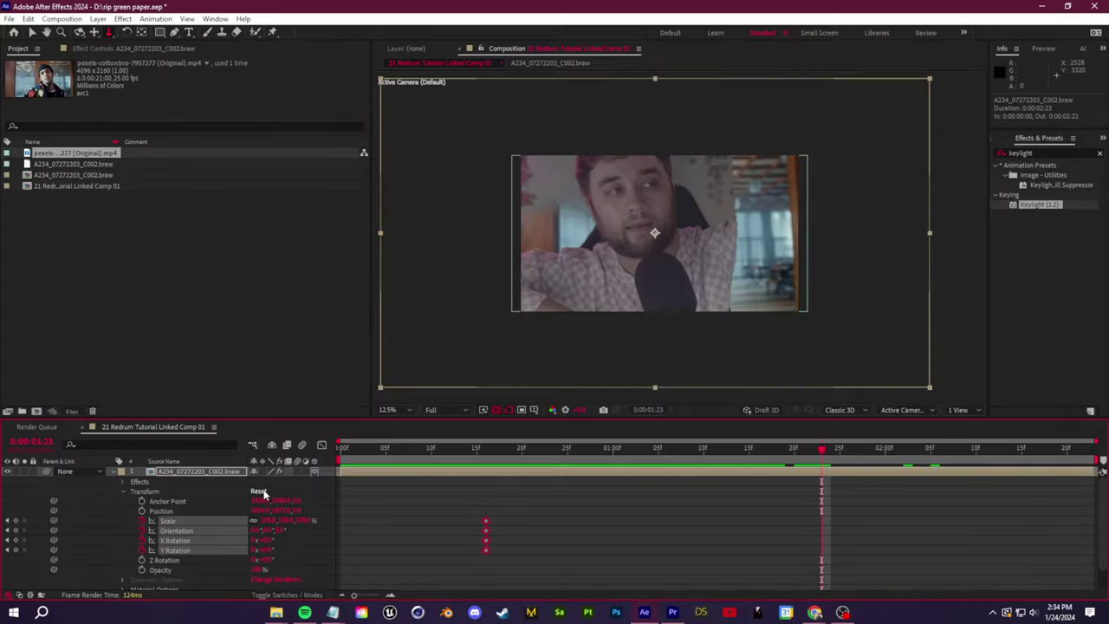
{"action": "left_click", "coordinate": [260, 491]}
- Play back the animated paper rip and inspect the face and keyed edges closely around 0:00:01:19
{"action": "key", "text": "space"}
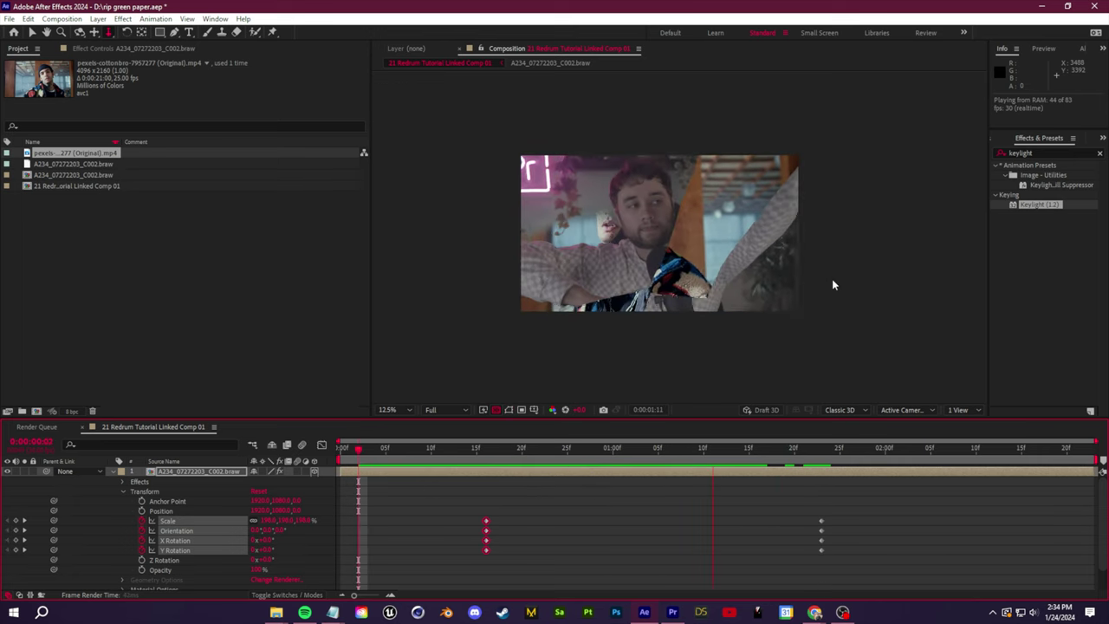
{"action": "key", "text": "space"}
{"action": "left_click_drag", "start_coordinate": [875, 450], "coordinate": [786, 481]}
{"action": "scroll", "coordinate": [734, 368], "scroll_direction": "up", "scroll_amount": 2}
{"action": "scroll", "coordinate": [494, 301], "scroll_direction": "down", "scroll_amount": 1}
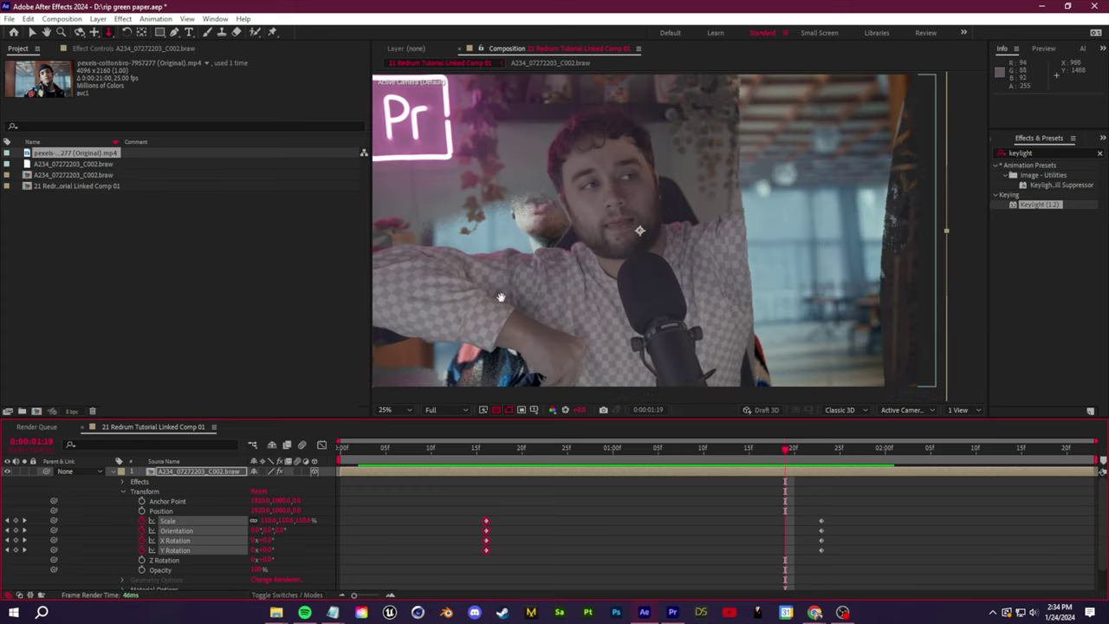
{"action": "key", "text": "comma"}
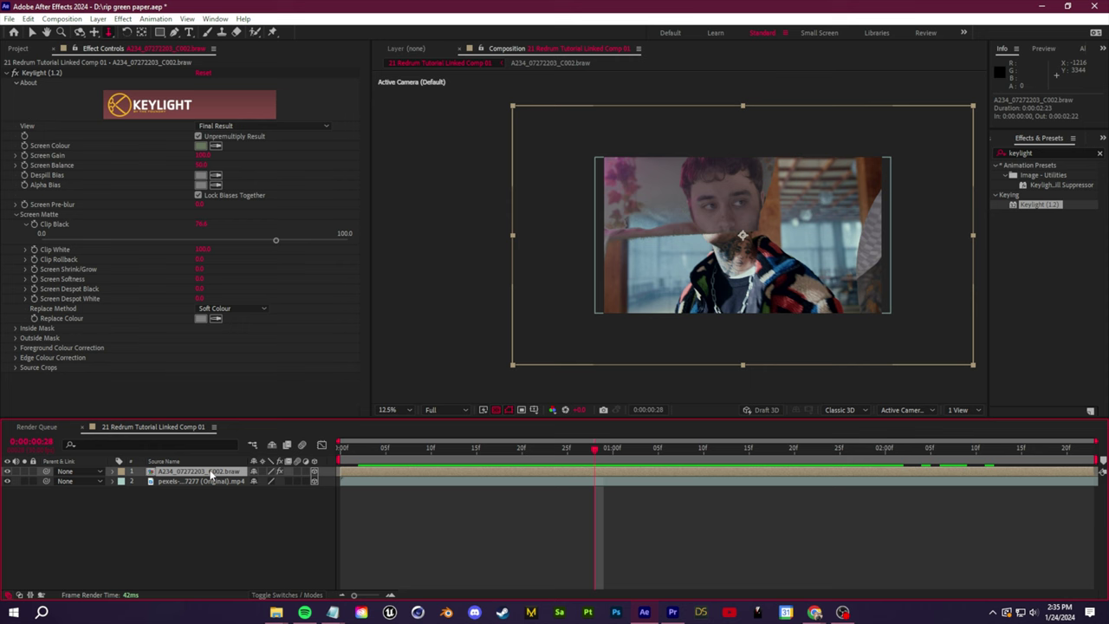
- Duplicate the keyed footage layer and delete Keylight from the upper copy
{"action": "key", "text": "ctrl+d"}
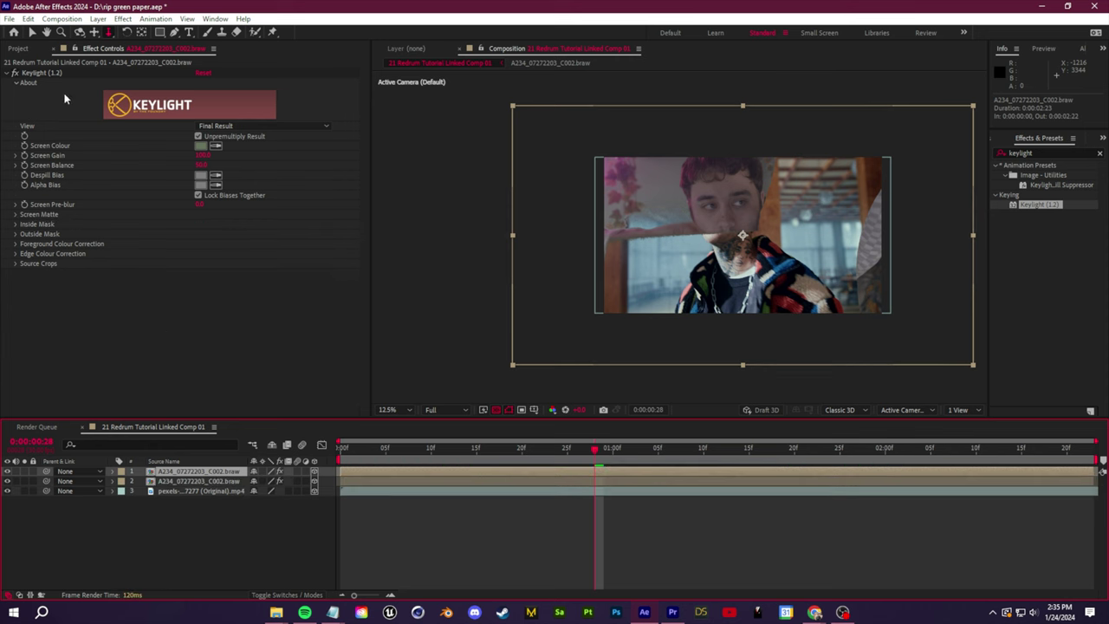
{"action": "left_click", "coordinate": [55, 75]}
{"action": "key", "text": "Delete"}
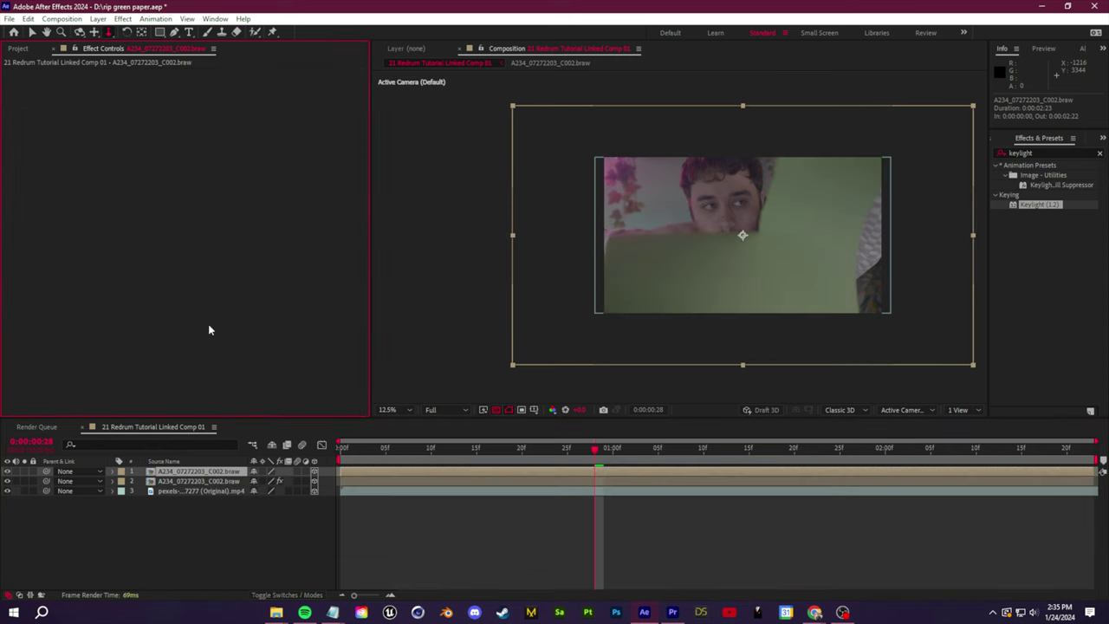
- Draw a five-point mask around the face above the torn paper and keyframe its Mask Path at 0:00:00:28
{"action": "left_click", "coordinate": [605, 234]}
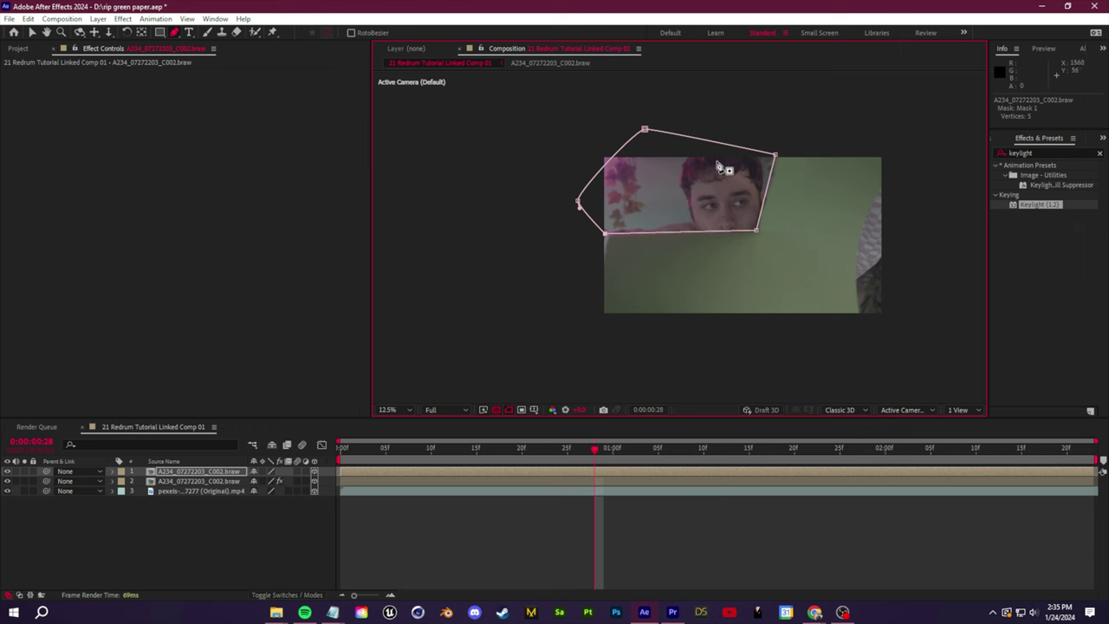
{"action": "left_click", "coordinate": [179, 473]}
{"action": "key", "text": "m"}
{"action": "left_click", "coordinate": [133, 482]}
{"action": "left_click", "coordinate": [151, 492]}
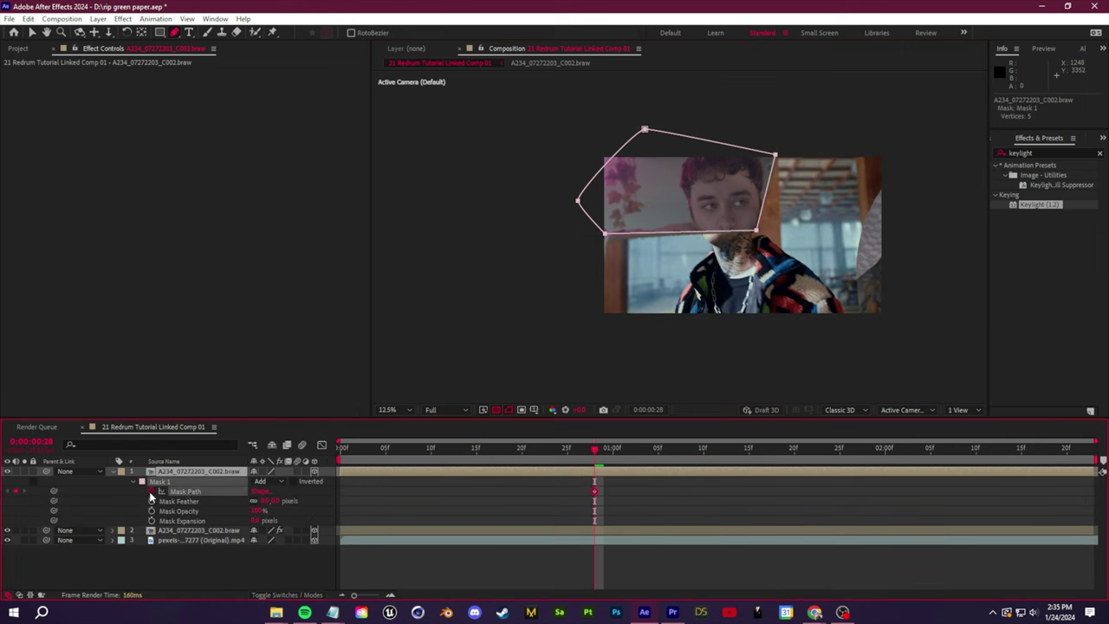
- Reshape the face mask at 0:00:01:09 to follow the moving face and play back the masked rip
{"action": "left_click_drag", "start_coordinate": [604, 456], "coordinate": [694, 478]}
{"action": "left_click", "coordinate": [687, 562]}
{"action": "left_click", "coordinate": [180, 473]}
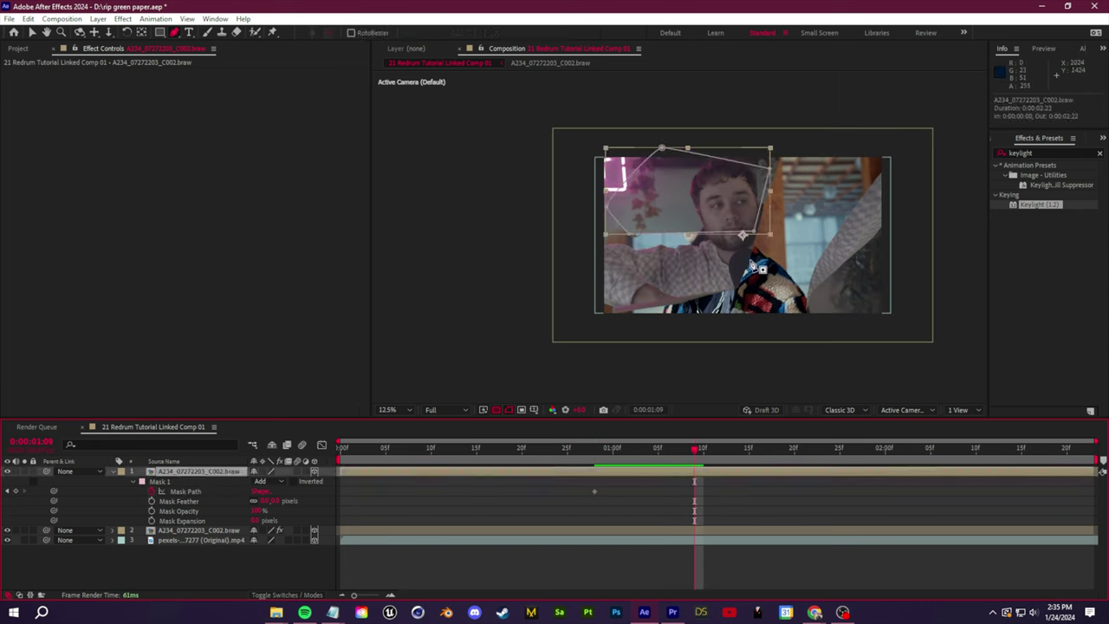
{"action": "left_click_drag", "start_coordinate": [754, 235], "coordinate": [753, 258]}
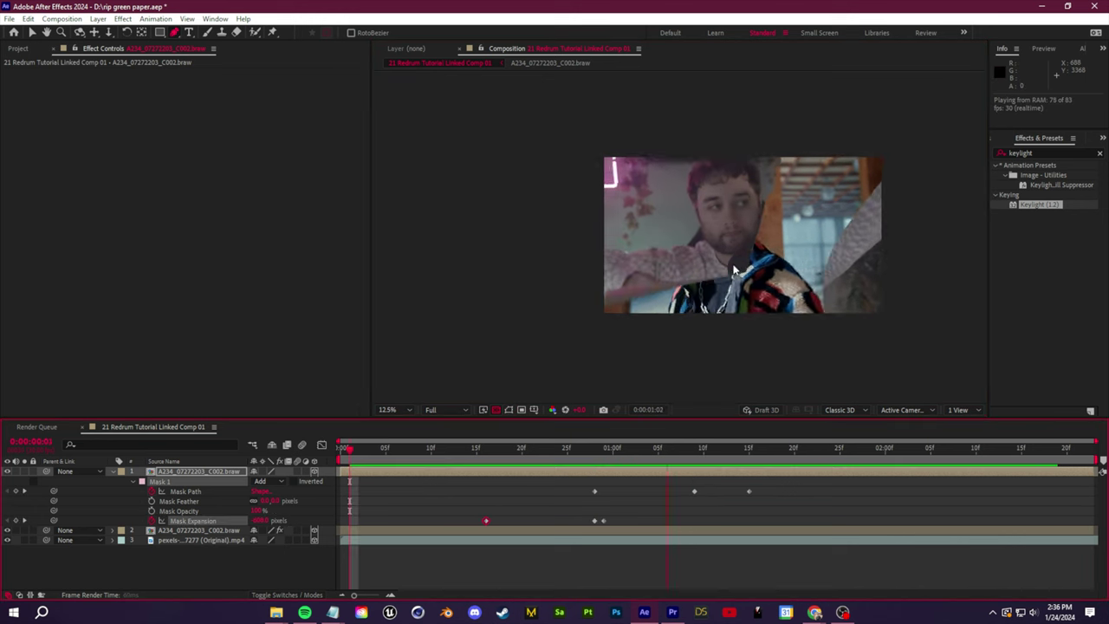
{"action": "key", "text": "space"}
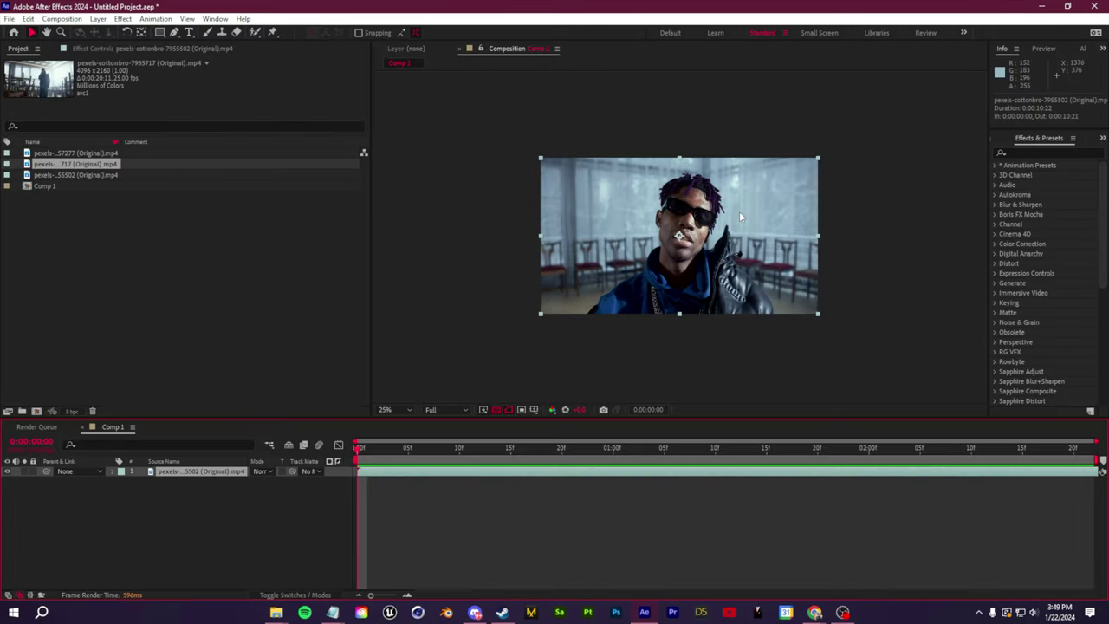
- Apply Posterize Time to the pexels-cottonbro-7955502 clip in Comp 1
{"action": "left_click", "coordinate": [1039, 153]}
{"action": "type", "text": "posterize"}
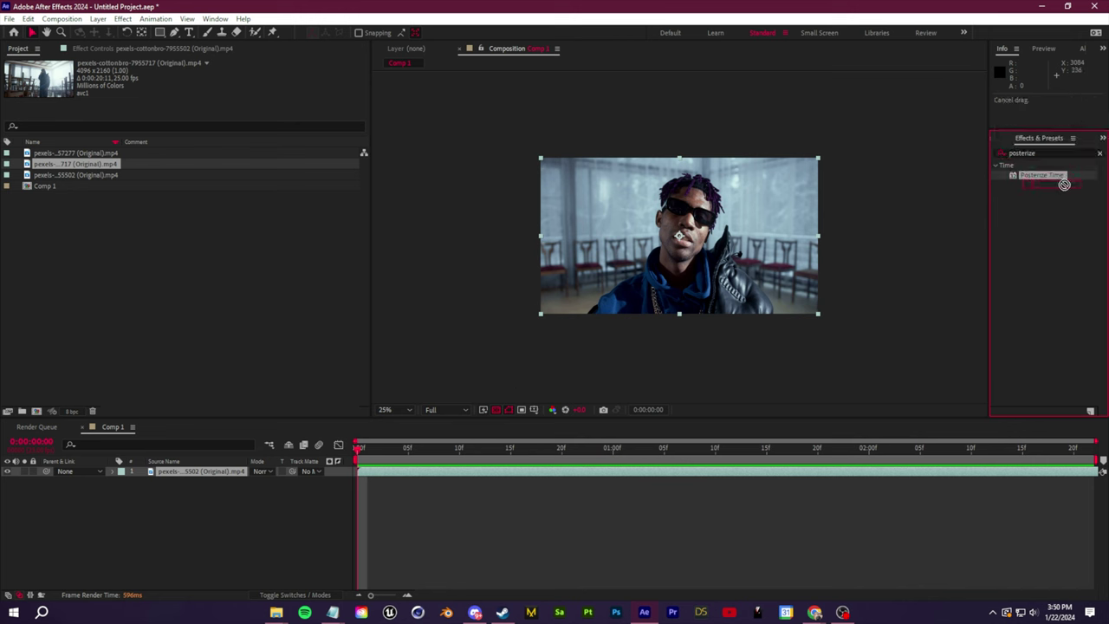
{"action": "left_click", "coordinate": [645, 449]}
{"action": "left_click_drag", "start_coordinate": [1029, 181], "coordinate": [249, 472]}
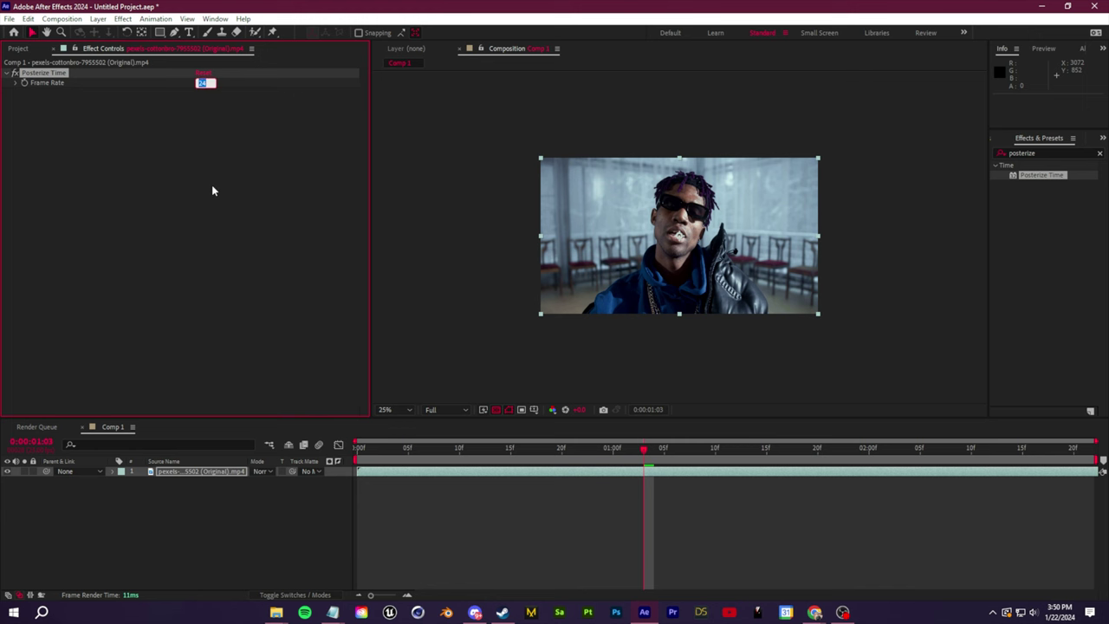
- Set the Posterize Time frame rate to 8 and preview the choppy motion
{"action": "type", "text": "8"}
{"action": "key", "text": "Return"}
{"action": "left_click_drag", "start_coordinate": [642, 451], "coordinate": [575, 456]}
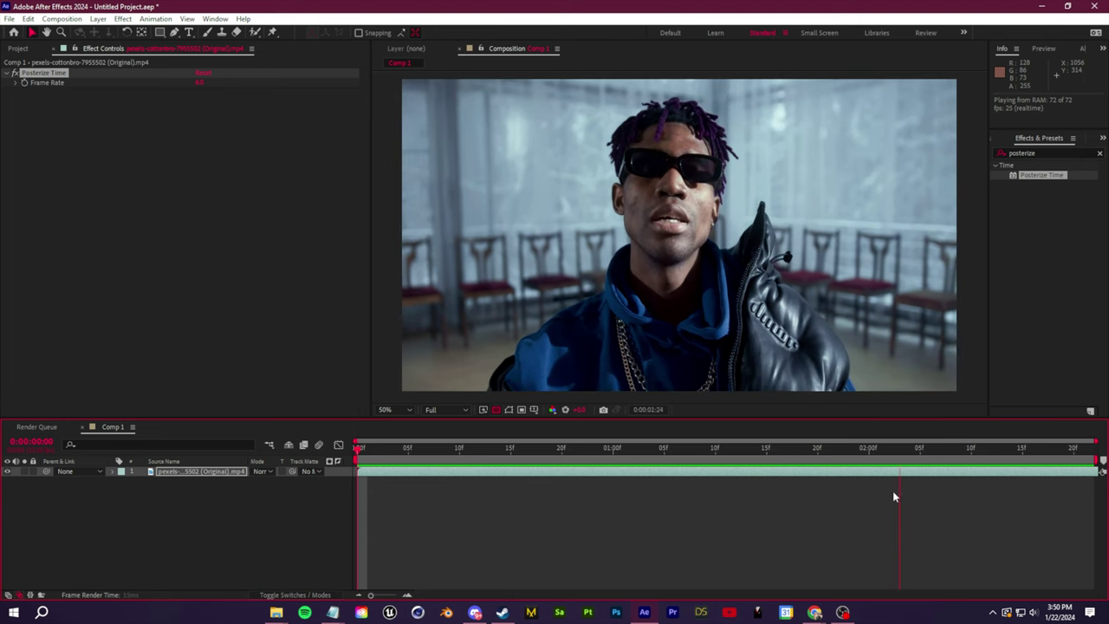
{"action": "key", "text": "comma"}
- Pre-compose the clip layer under the default name, moving all attributes into the new composition
{"action": "right_click", "coordinate": [171, 476]}
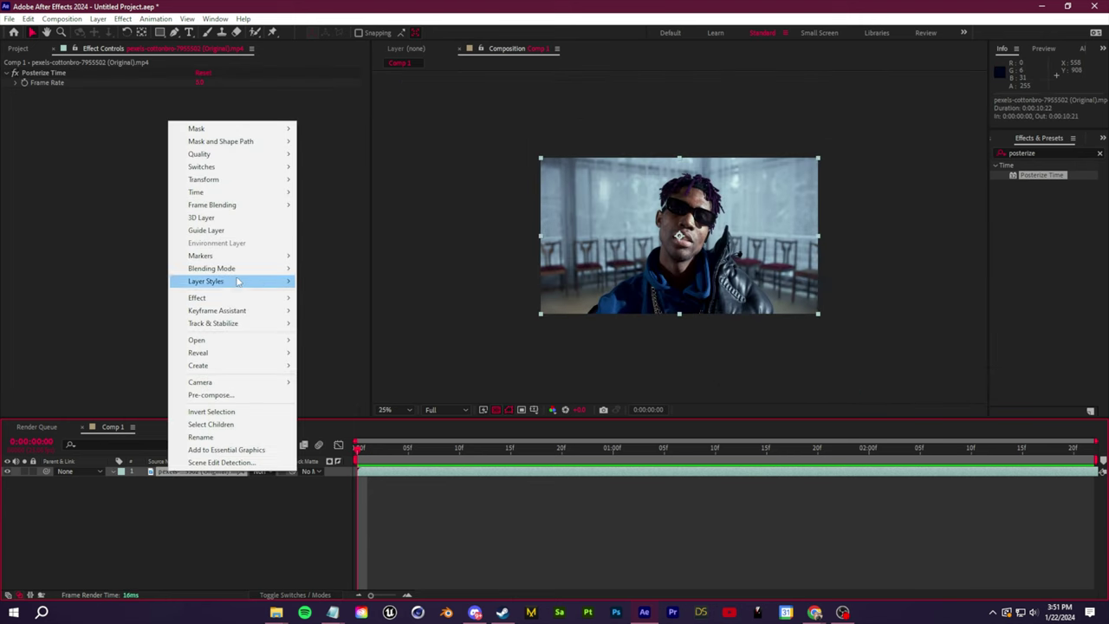
{"action": "left_click", "coordinate": [249, 396]}
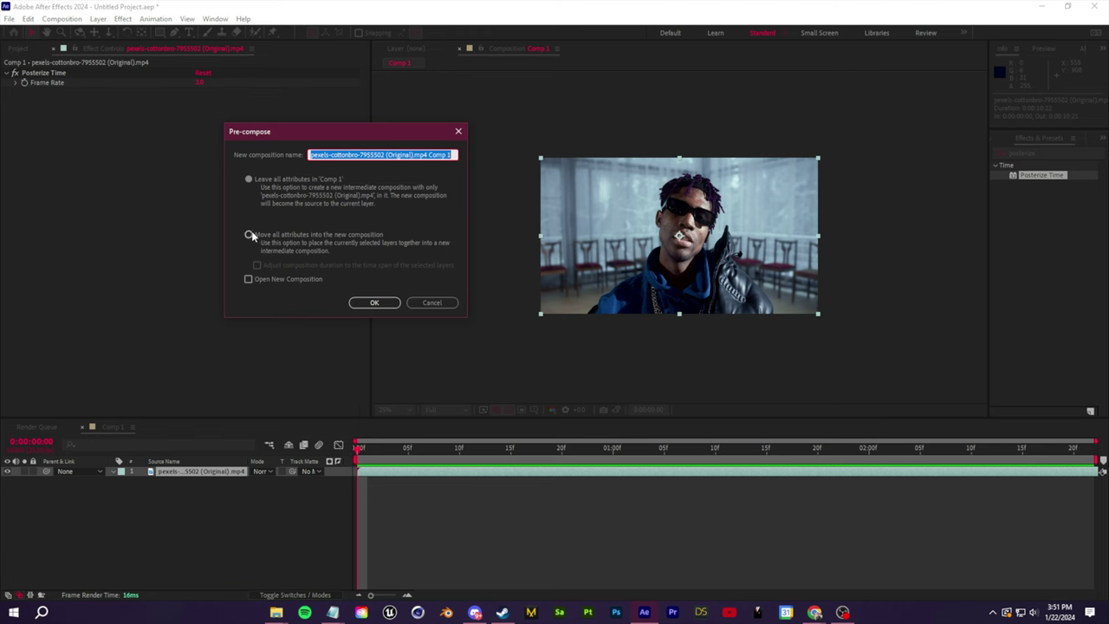
{"action": "left_click", "coordinate": [368, 303]}
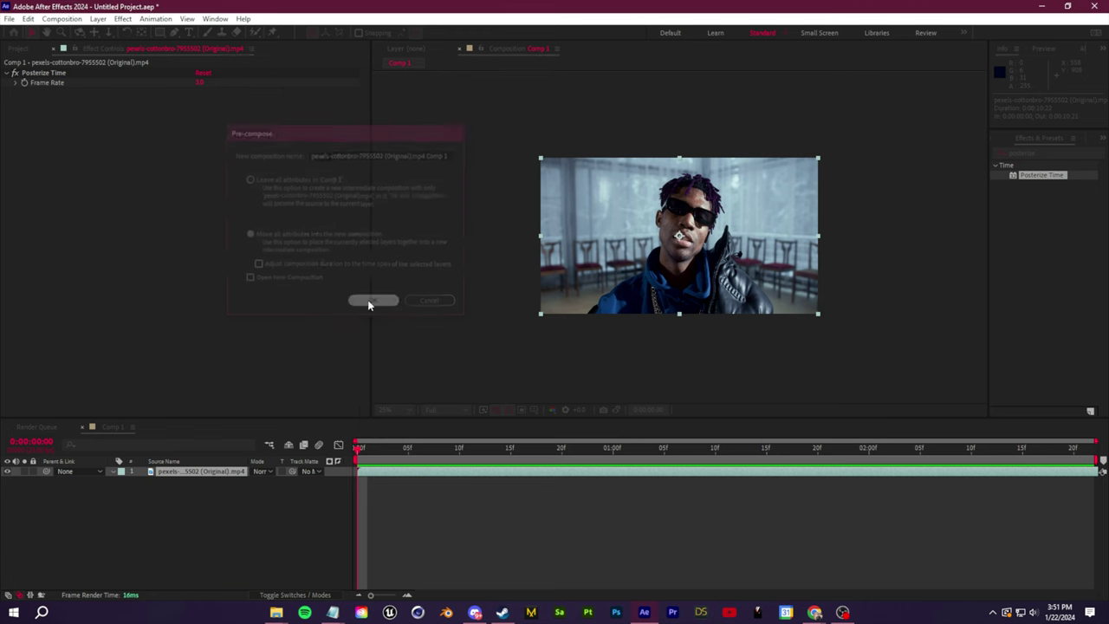
- Enable time remapping on the pre-composed clip layer, move its end keyframe to 0:00:01:03 and preview the sped-up motion
{"action": "key", "text": "space"}
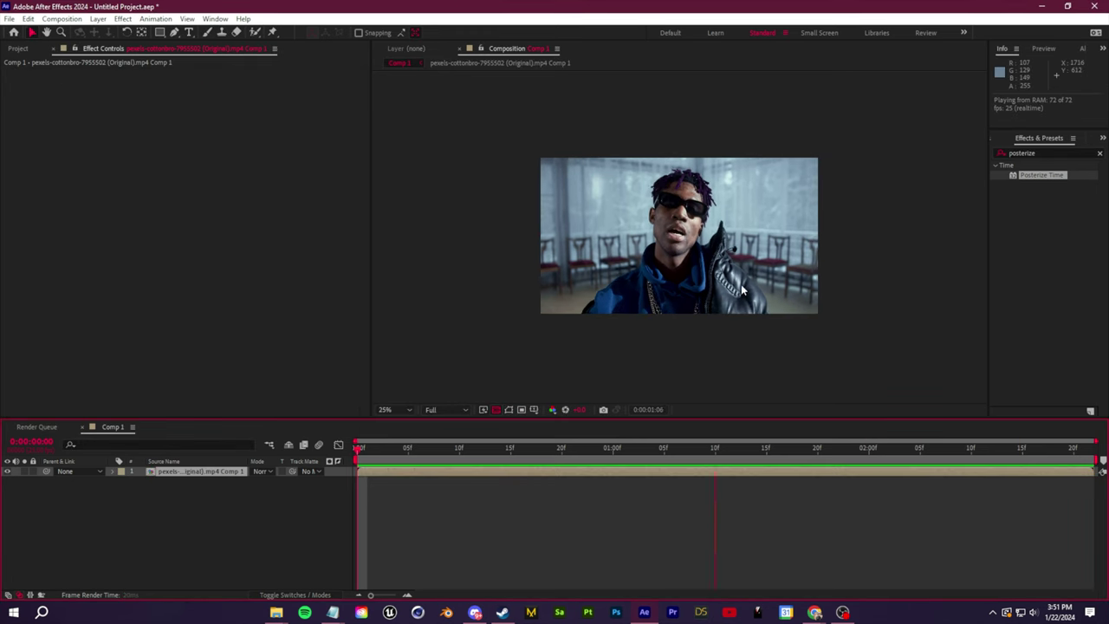
{"action": "key", "text": "space"}
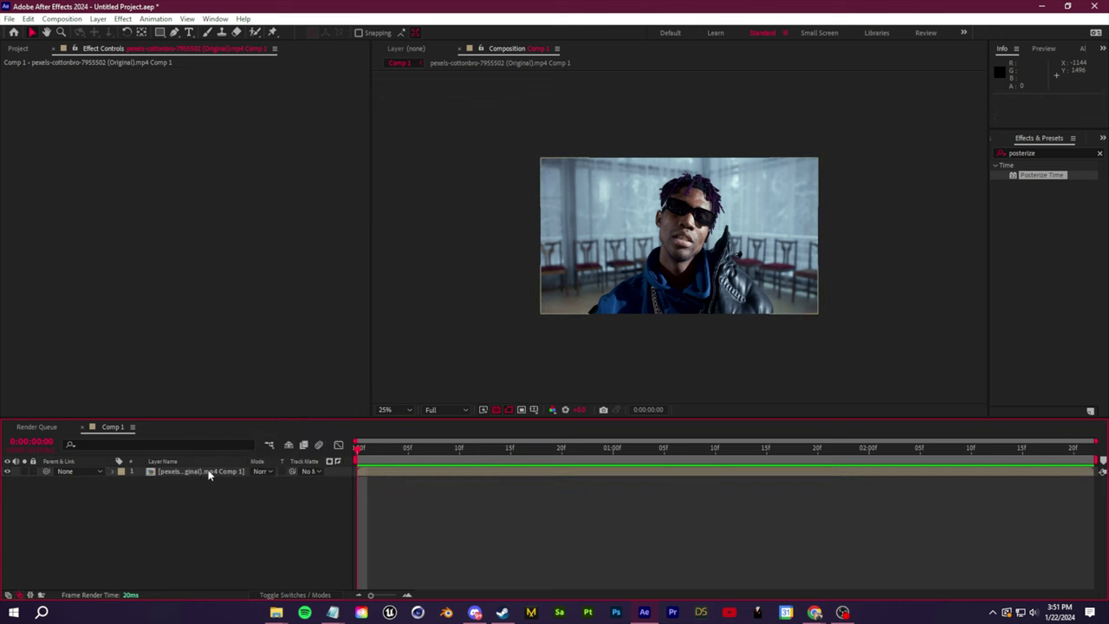
{"action": "right_click", "coordinate": [211, 476]}
{"action": "mouse_move", "coordinate": [293, 201]}
{"action": "left_click", "coordinate": [392, 198]}
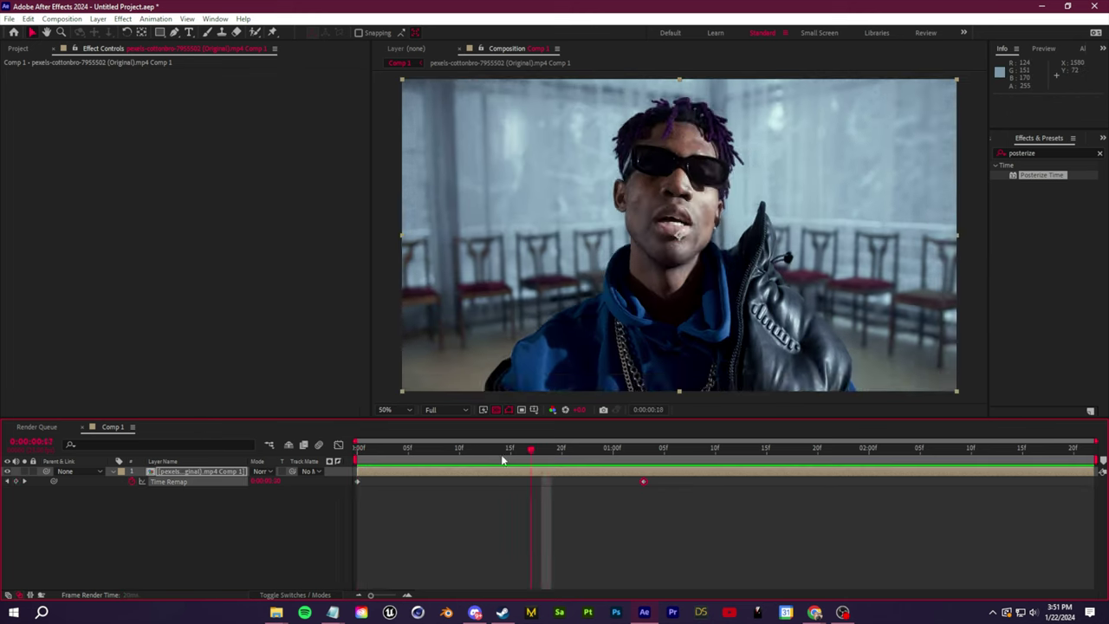
{"action": "key", "text": "space"}
{"action": "key", "text": "space"}
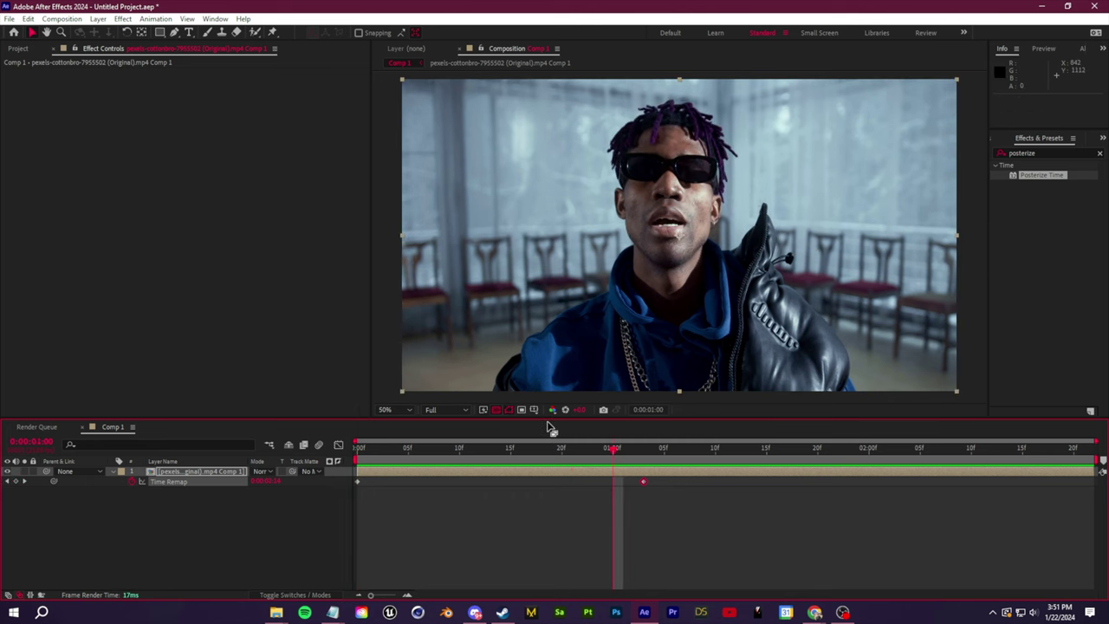
- Add the pexels-cottonbro-7955717 clip to Comp 1 as the top layer and shift the pre-composed layer to start at 0:00:01:03
{"action": "key", "text": "space"}
{"action": "left_click", "coordinate": [10, 47]}
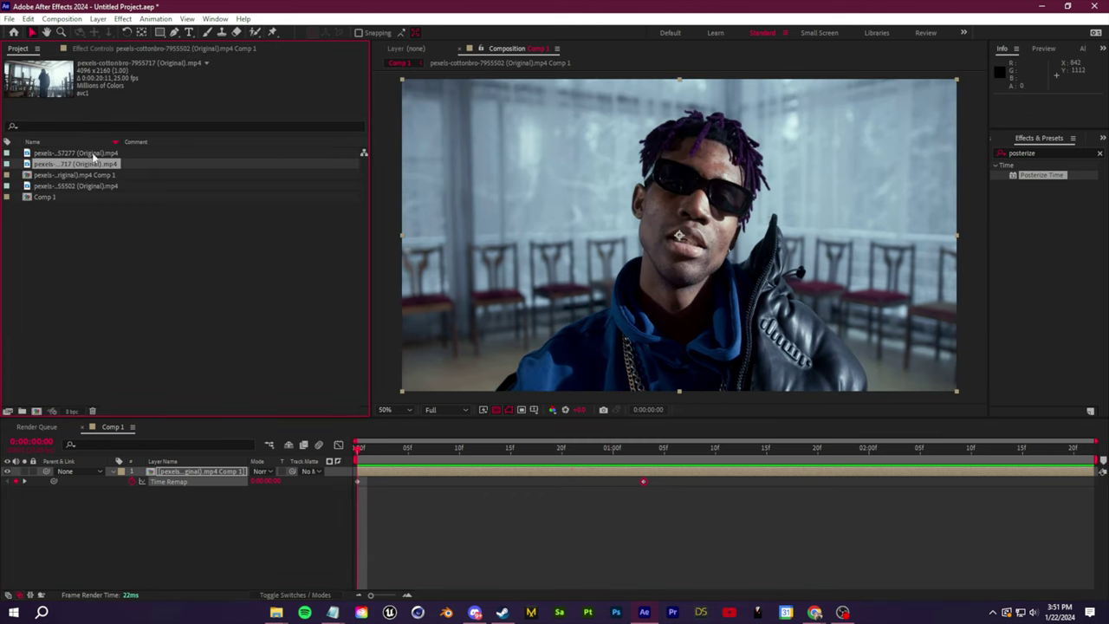
{"action": "left_click_drag", "start_coordinate": [65, 159], "coordinate": [154, 476]}
{"action": "key", "text": "comma"}
{"action": "key", "text": "space"}
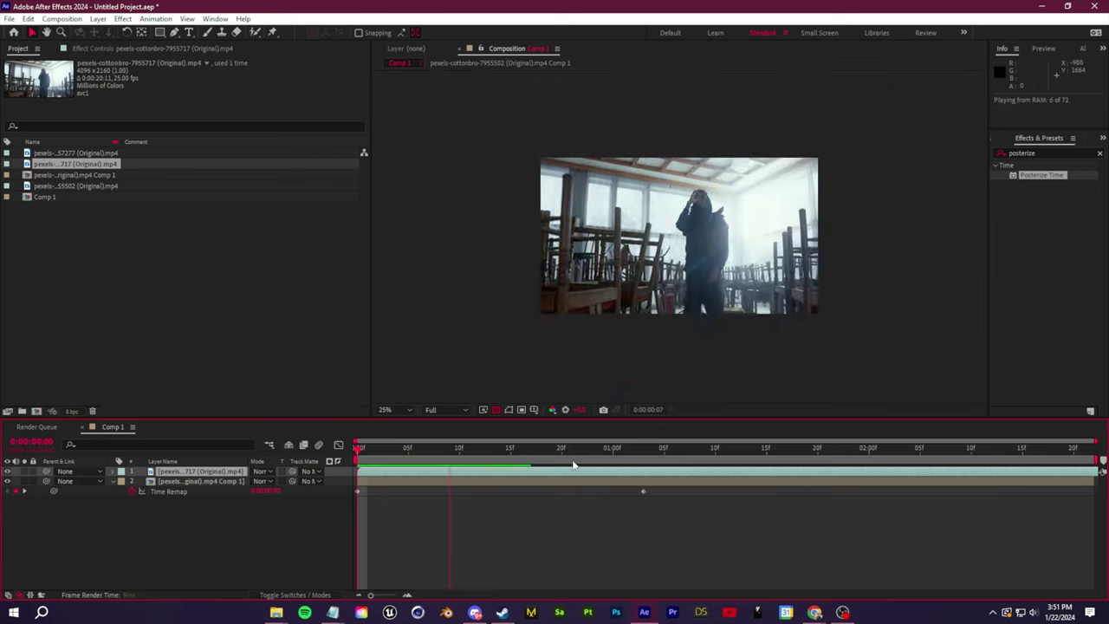
{"action": "key", "text": "space"}
{"action": "left_click_drag", "start_coordinate": [639, 458], "coordinate": [647, 491]}
{"action": "left_click_drag", "start_coordinate": [391, 480], "coordinate": [595, 481]}
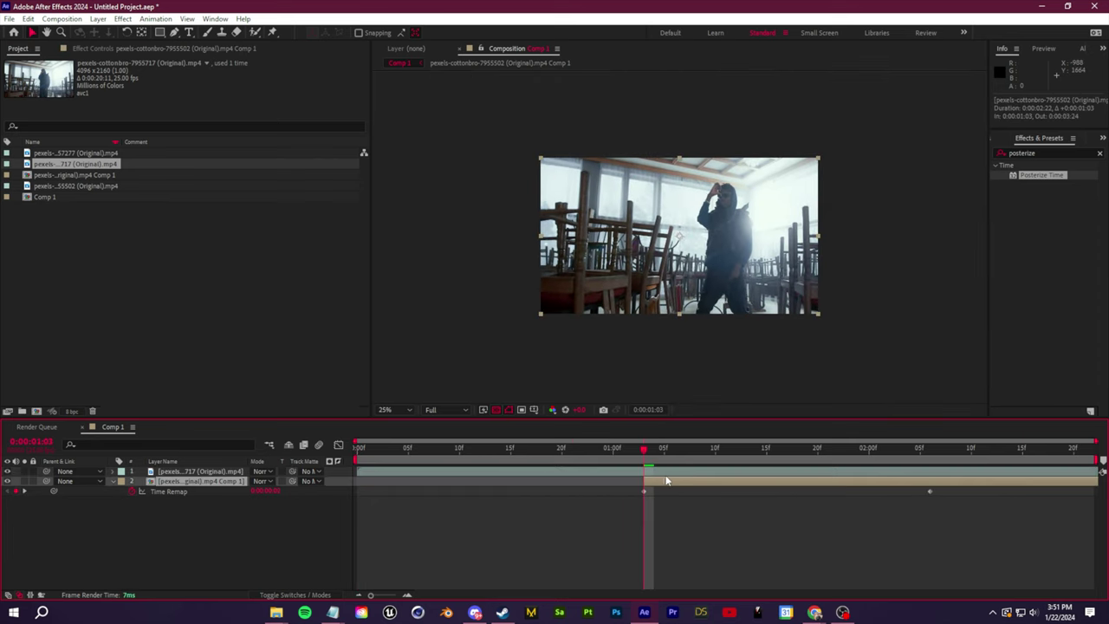
- Split the pexels-cottonbro-7955717 layer at 0:00:01:03, delete the part after it and preview the cut
{"action": "left_click", "coordinate": [197, 470]}
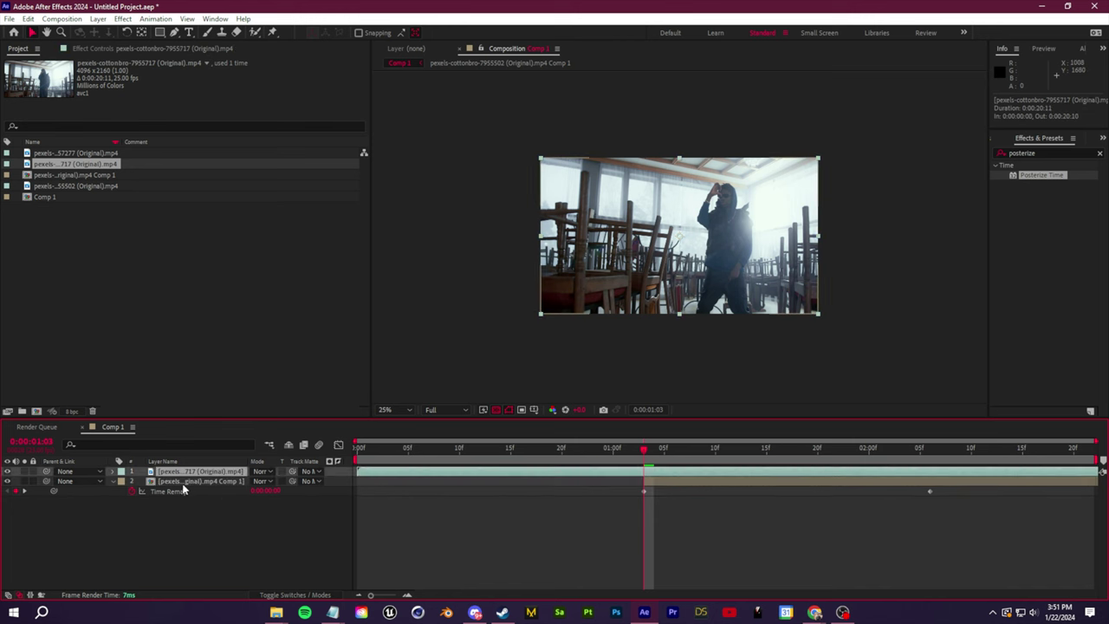
{"action": "key", "text": "ctrl+shift+d"}
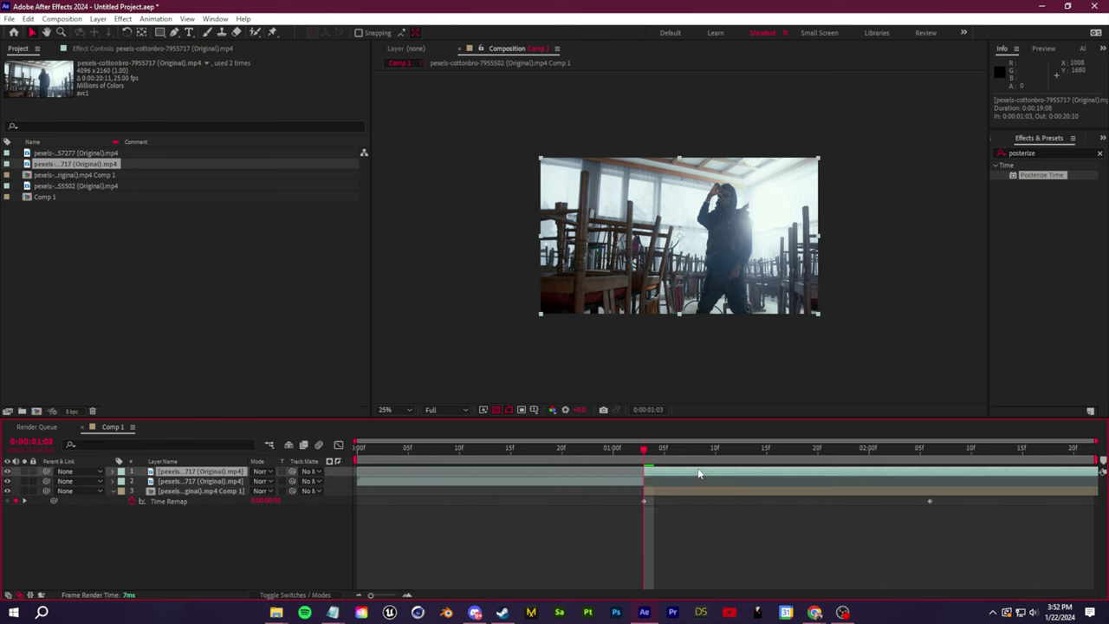
{"action": "key", "text": "Delete"}
{"action": "left_click", "coordinate": [177, 482]}
{"action": "left_click_drag", "start_coordinate": [644, 450], "coordinate": [457, 471]}
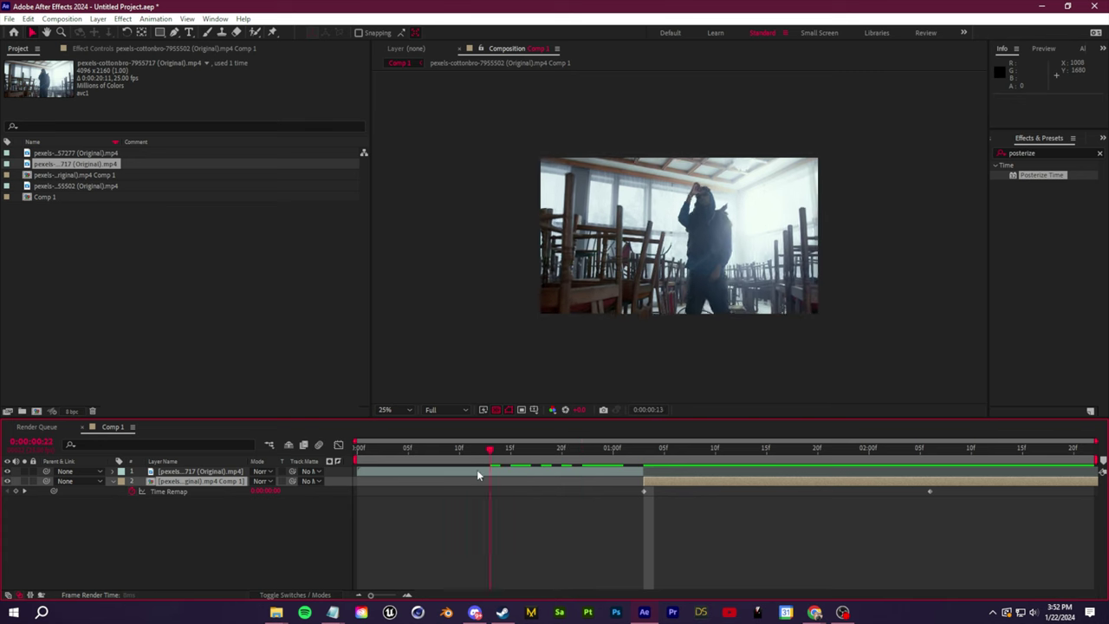
{"action": "key", "text": "space"}
{"action": "key", "text": "space"}
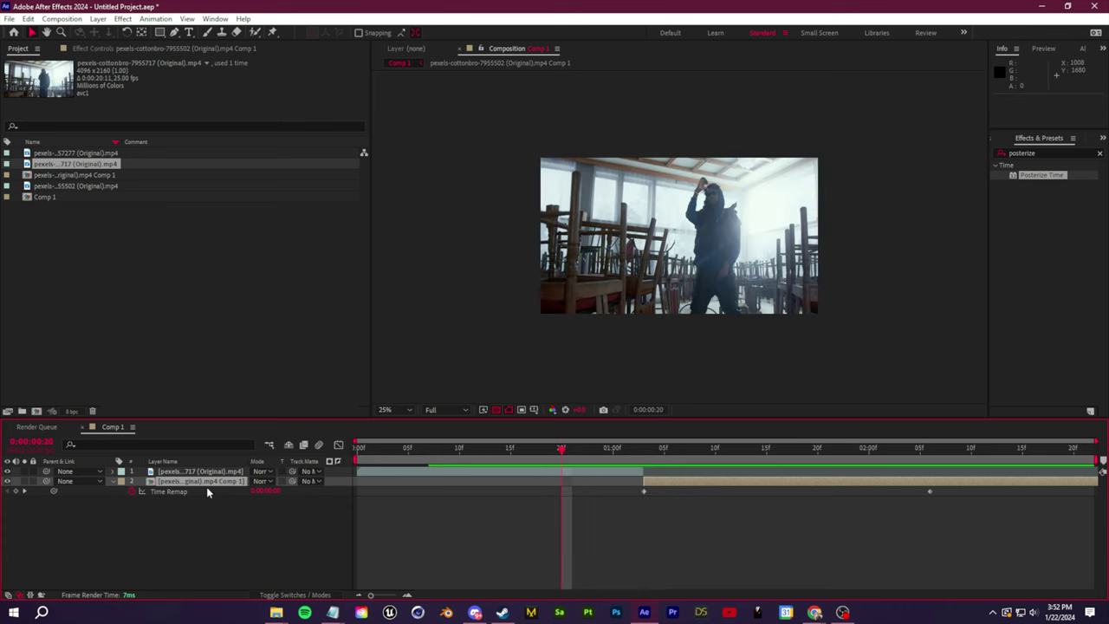
- Move the pre-composed layer above the pexels-cottonbro-7955717 layer and split it at 0:00:01:04, one frame after its start
{"action": "left_click_drag", "start_coordinate": [201, 481], "coordinate": [200, 470]}
{"action": "key", "text": "i"}
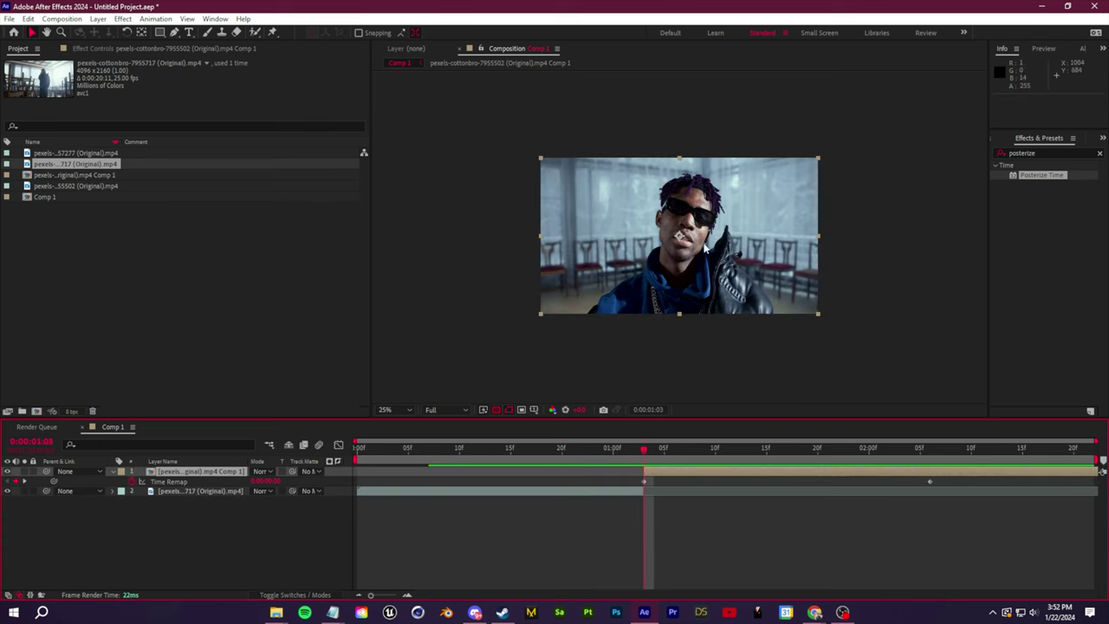
{"action": "key", "text": "period"}
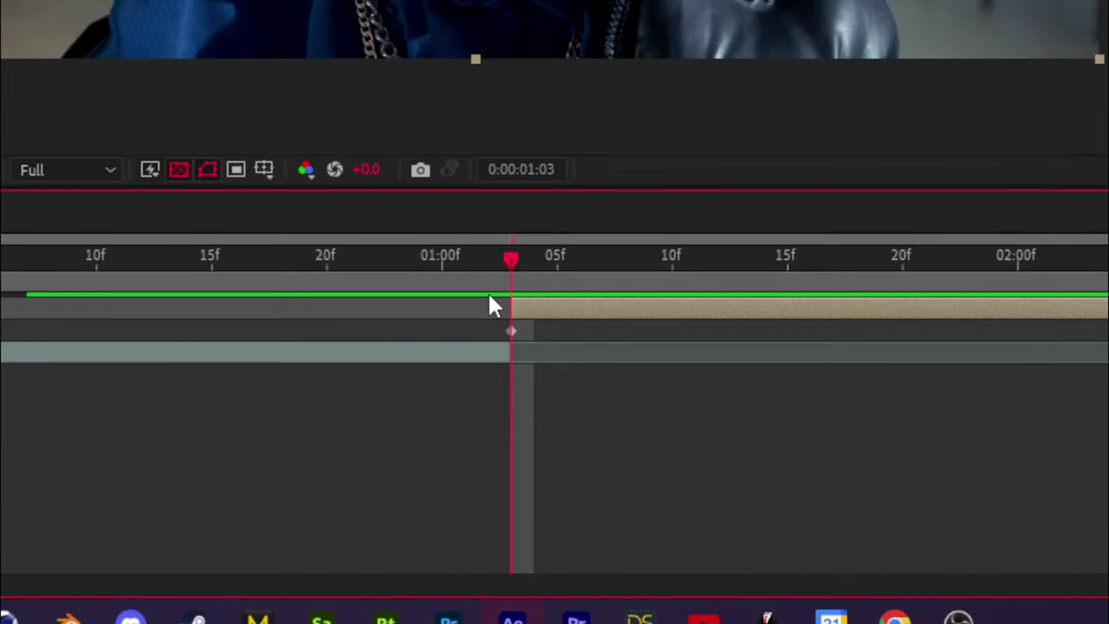
{"action": "key", "text": "Page_Down"}
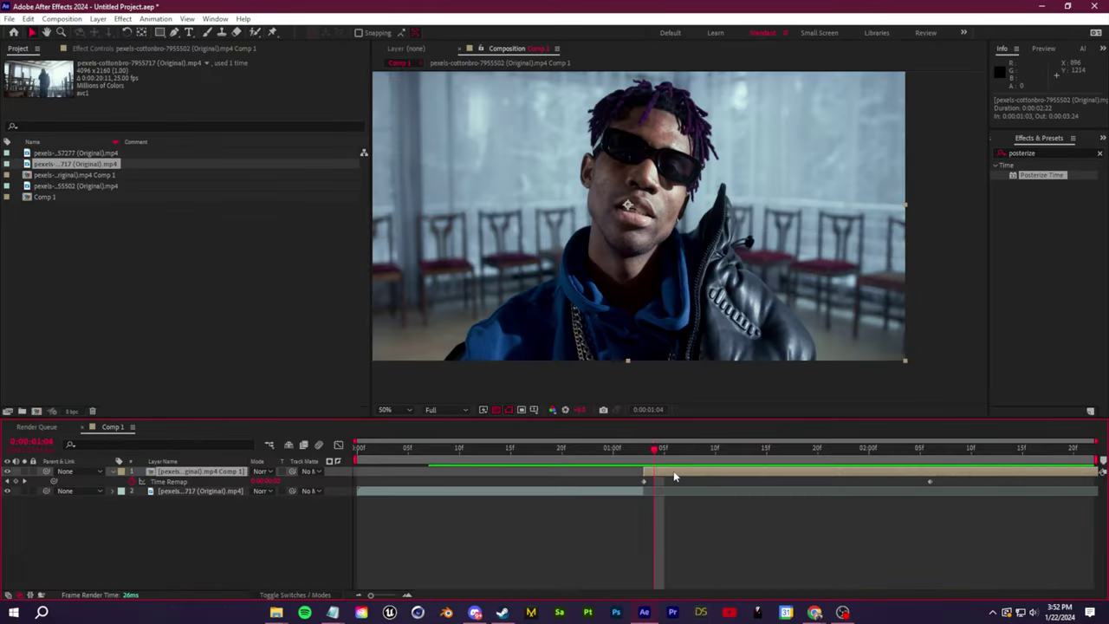
{"action": "key", "text": "ctrl+shift+d"}
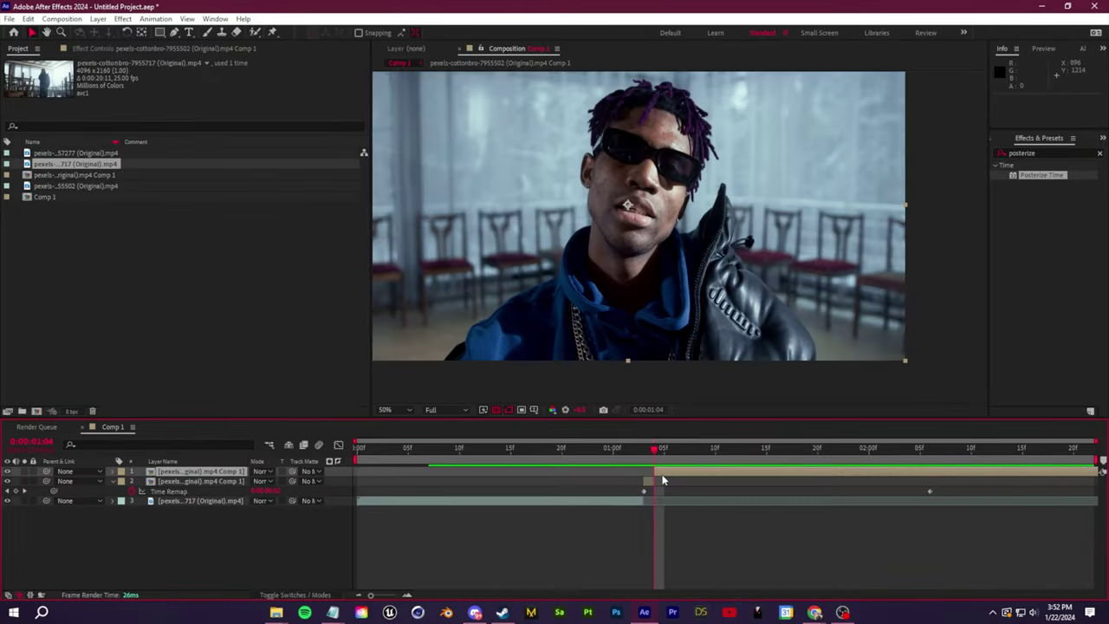
- Duplicate the one-frame pre-comp piece at 0:00:01:03 and apply Freeze Frame to the duplicate
{"action": "key", "text": "Page_Up"}
{"action": "left_click", "coordinate": [650, 482]}
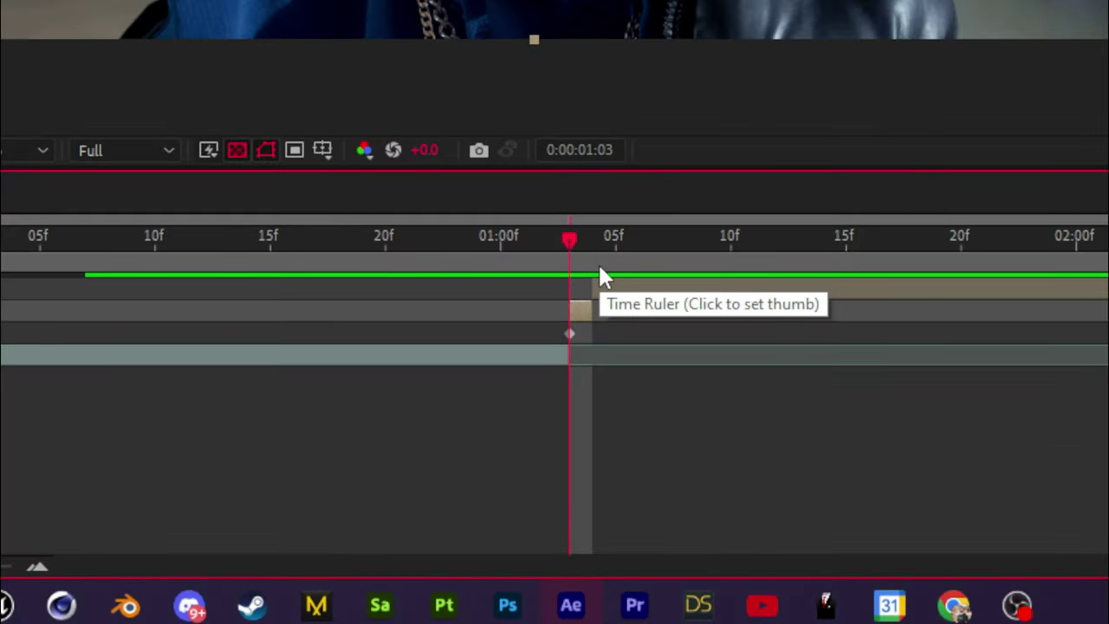
{"action": "key", "text": "ctrl+d"}
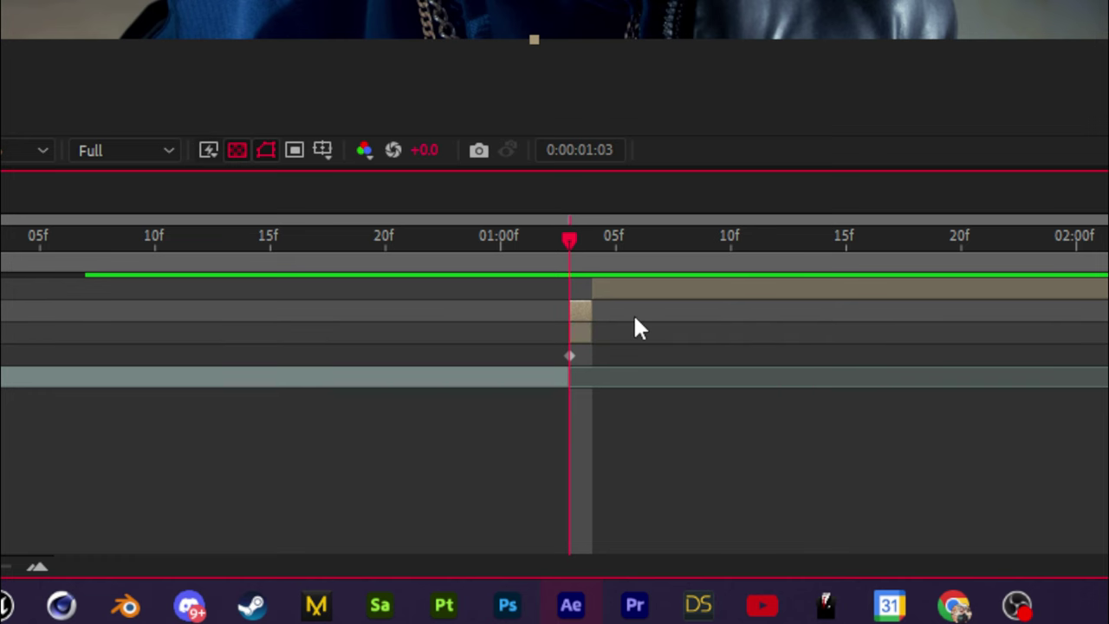
{"action": "right_click", "coordinate": [576, 316]}
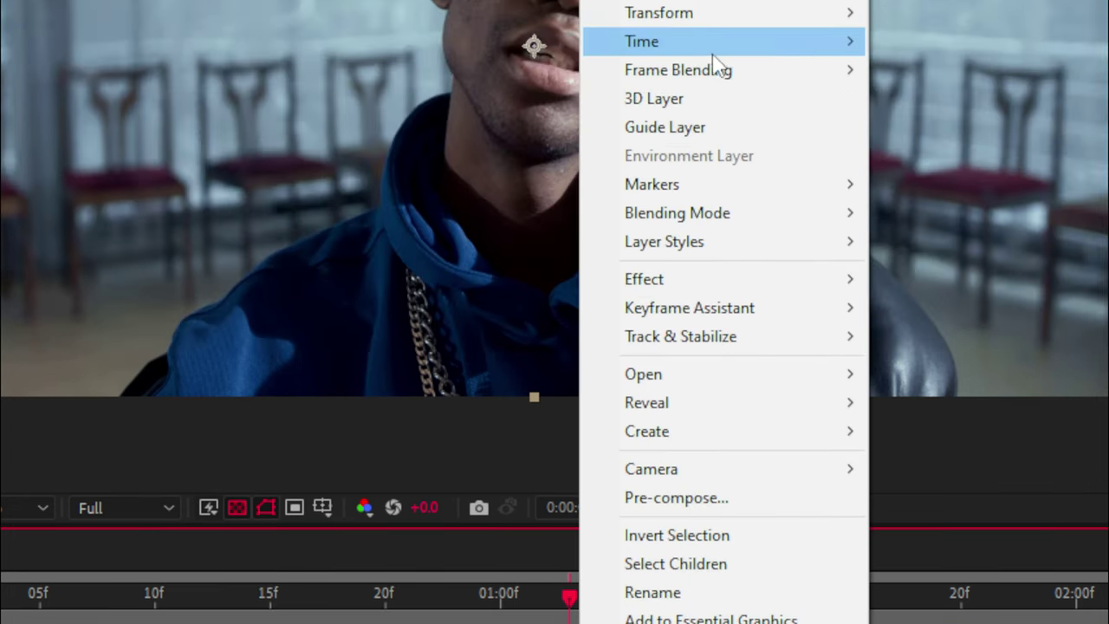
{"action": "mouse_move", "coordinate": [716, 91]}
{"action": "left_click", "coordinate": [951, 174]}
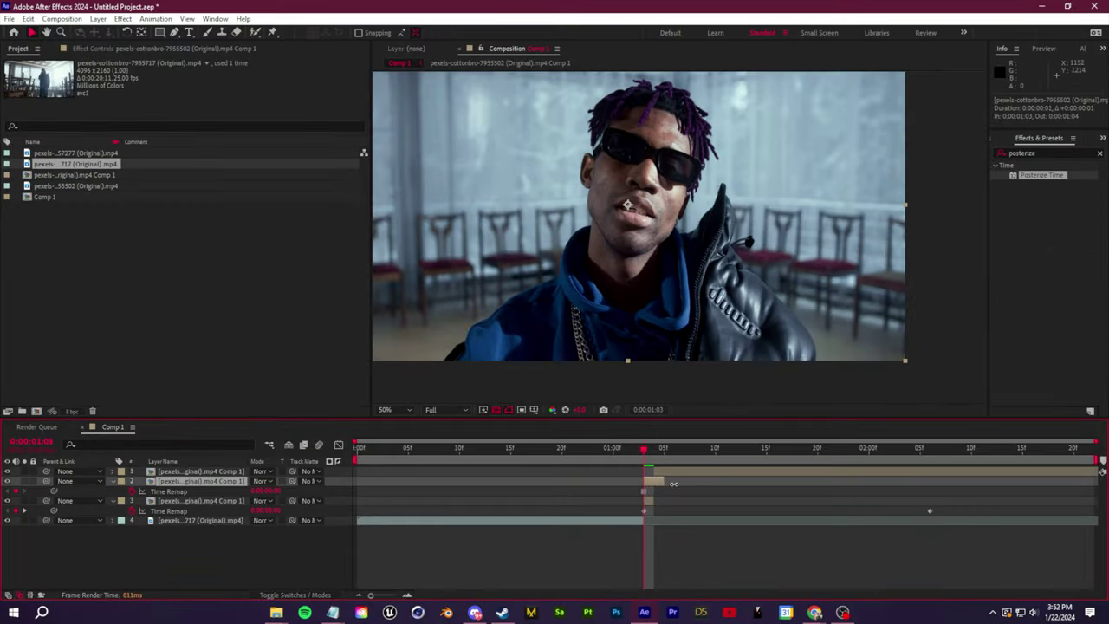
- Place the frozen duplicate so it runs from 0:00:00:22 to 0:00:01:02 and play back the result
{"action": "left_click_drag", "start_coordinate": [674, 483], "coordinate": [625, 483]}
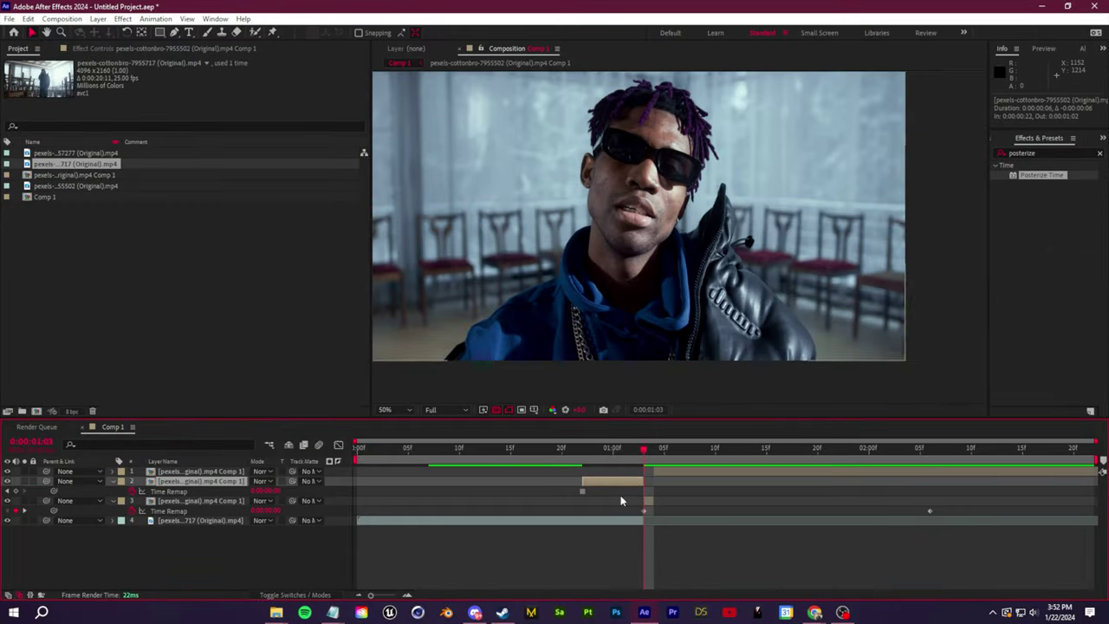
{"action": "key", "text": "space"}
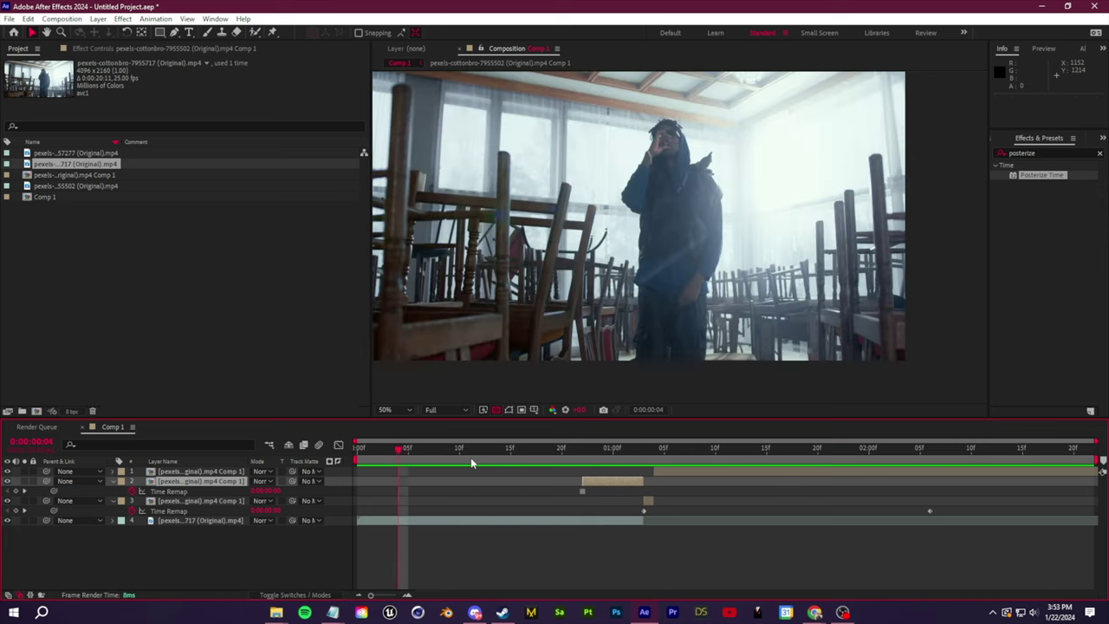
{"action": "key", "text": "space"}
- Trace a closed Pen tool mask around the man's silhouette on the freeze-frame layer at 0:00:00:22
{"action": "left_click_drag", "start_coordinate": [765, 449], "coordinate": [586, 483]}
{"action": "left_click", "coordinate": [587, 483]}
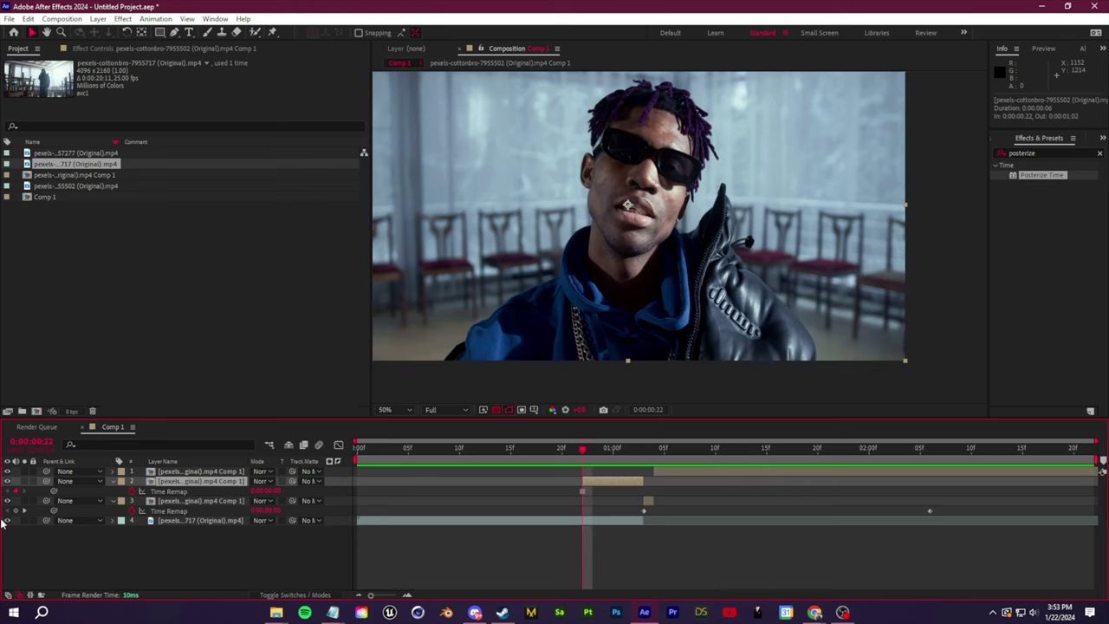
{"action": "left_click", "coordinate": [174, 33]}
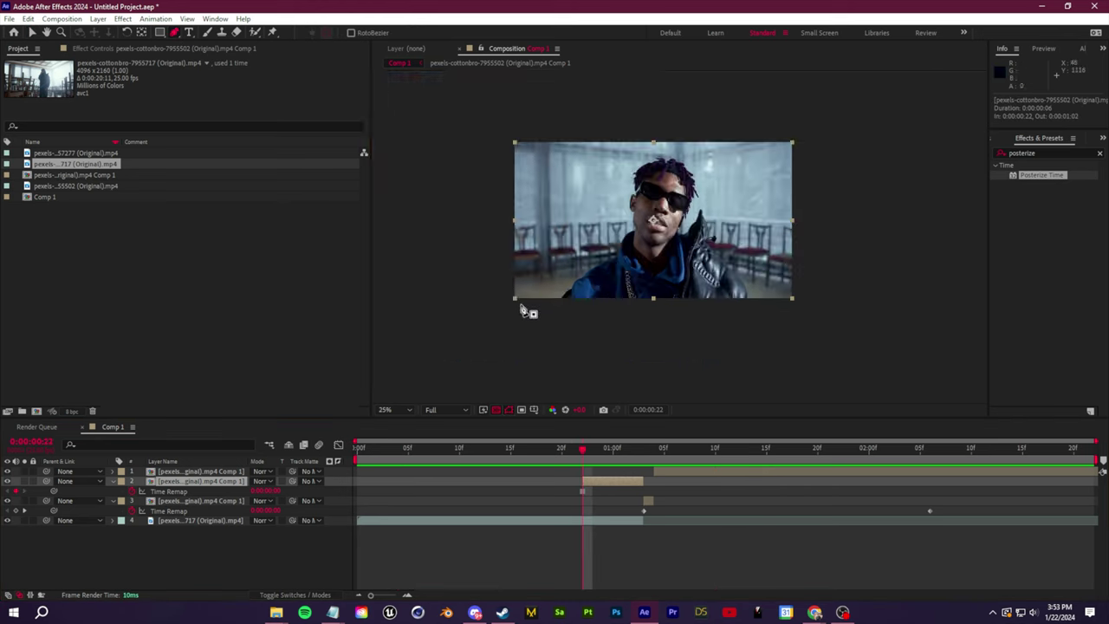
{"action": "left_click", "coordinate": [437, 358]}
{"action": "left_click", "coordinate": [457, 342]}
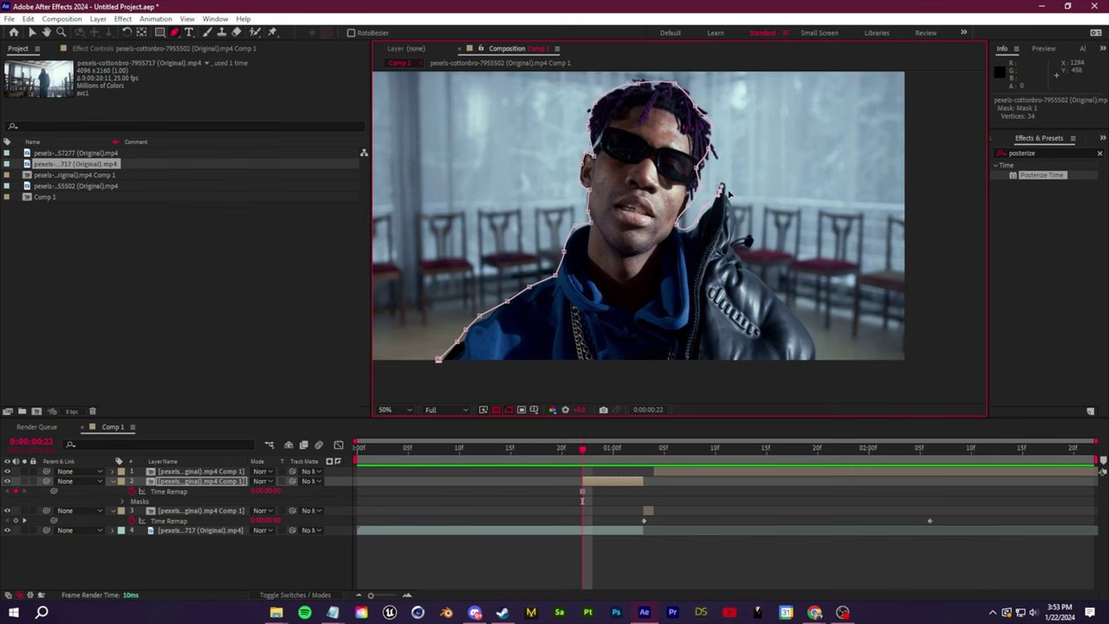
{"action": "left_click", "coordinate": [734, 249]}
{"action": "left_click", "coordinate": [753, 268]}
{"action": "left_click", "coordinate": [781, 297]}
{"action": "left_click", "coordinate": [803, 320]}
{"action": "left_click", "coordinate": [819, 341]}
{"action": "left_click", "coordinate": [437, 358]}
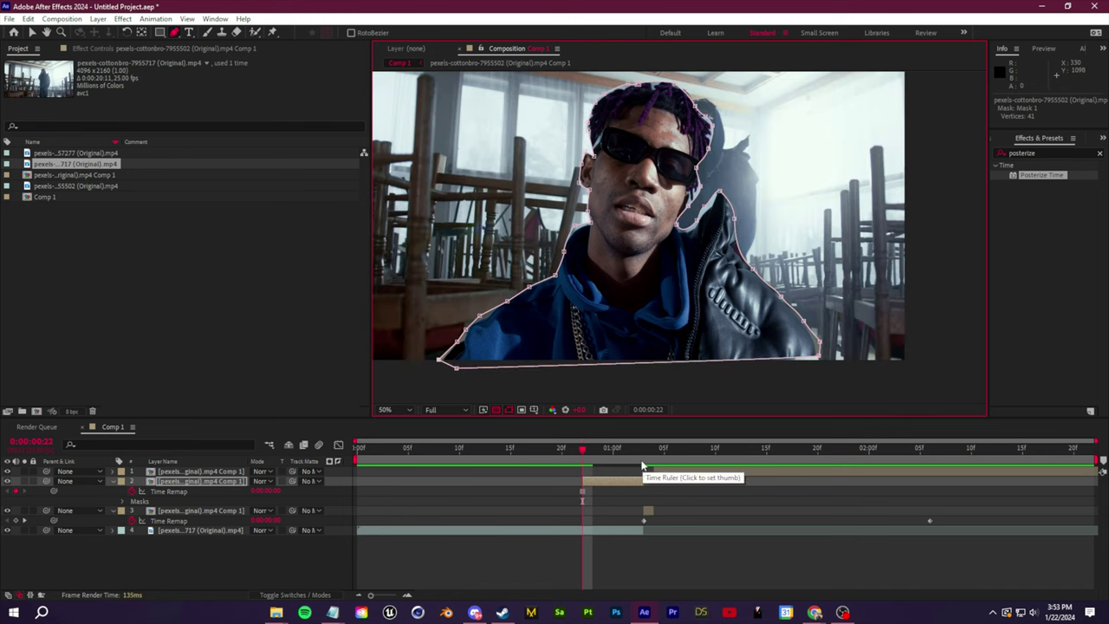
- Preview the cutout's timing and trim the start of the masked freeze-frame layer to 0:00:00:24
{"action": "scroll", "coordinate": [715, 401], "scroll_direction": "down", "scroll_amount": 2}
{"action": "left_click", "coordinate": [717, 558]}
{"action": "left_click_drag", "start_coordinate": [582, 450], "coordinate": [374, 480]}
{"action": "key", "text": "space"}
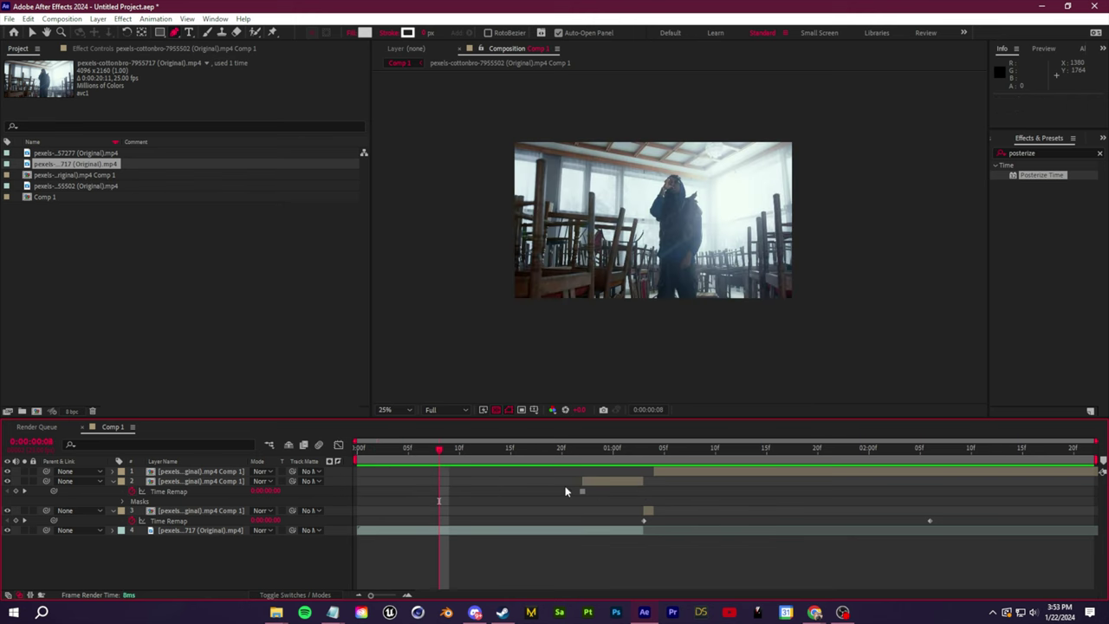
{"action": "key", "text": "space"}
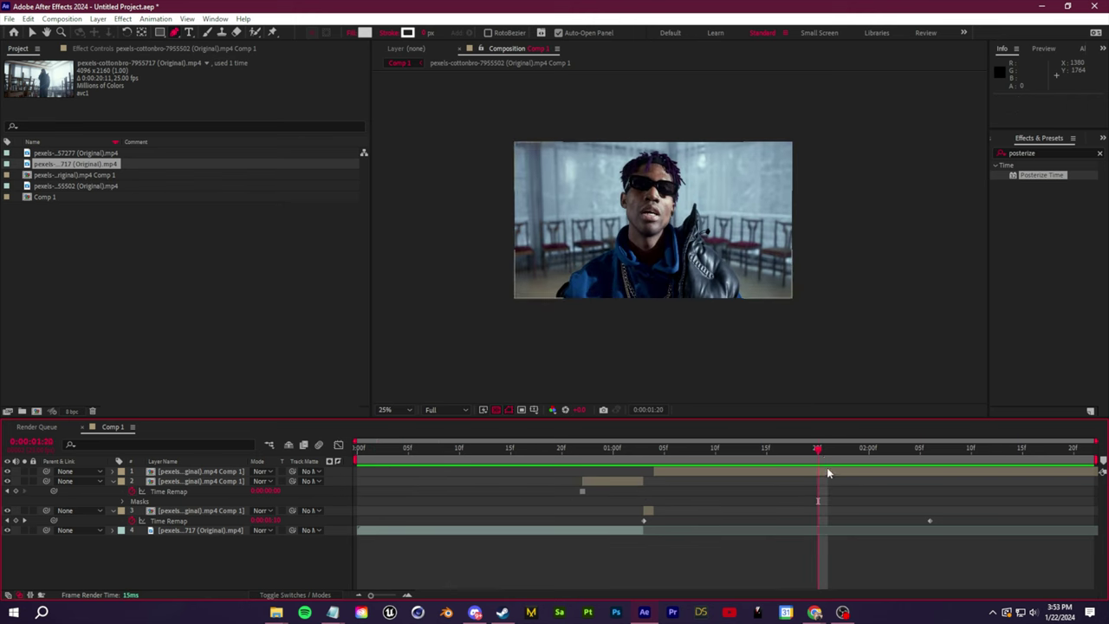
{"action": "left_click_drag", "start_coordinate": [817, 451], "coordinate": [603, 483]}
{"action": "left_click", "coordinate": [582, 480]}
{"action": "key", "text": "space"}
{"action": "key", "text": "space"}
{"action": "left_click_drag", "start_coordinate": [787, 450], "coordinate": [603, 450]}
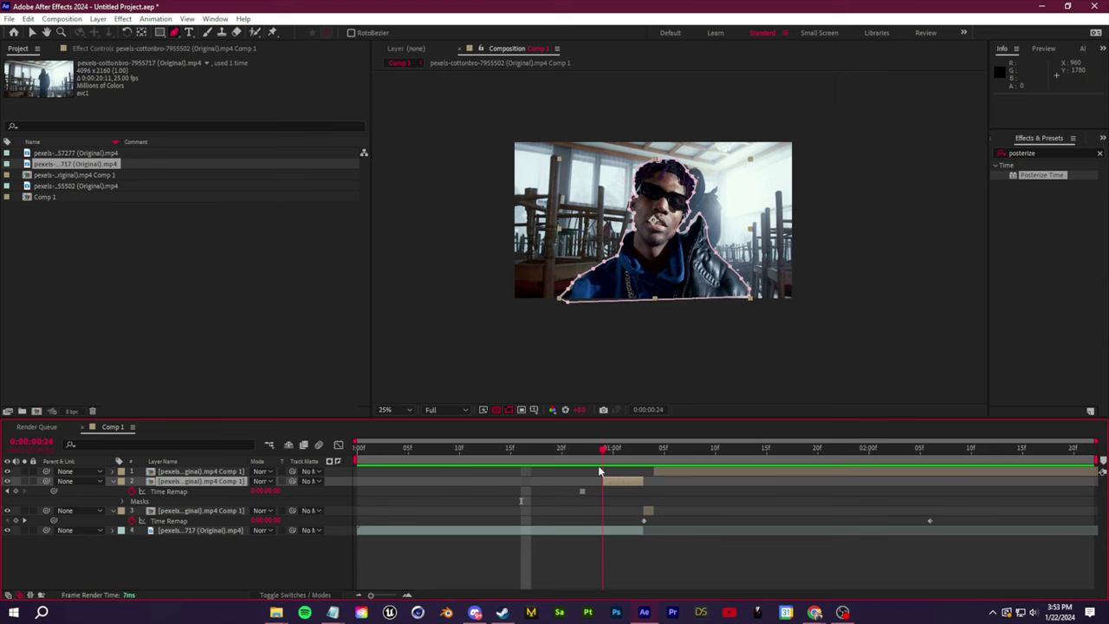
- Split the pexels-cottonbro-7955717 layer at 0:00:00:24 and draw a closed, full-width mask just below the frame on its second part
{"action": "left_click", "coordinate": [618, 529]}
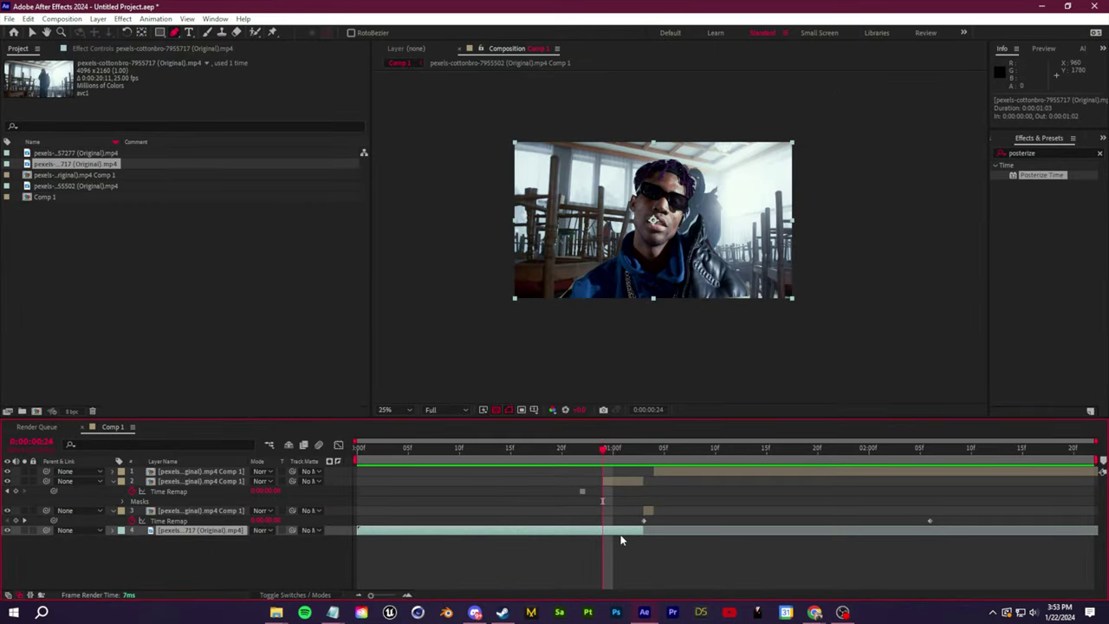
{"action": "key", "text": "ctrl+shift+d"}
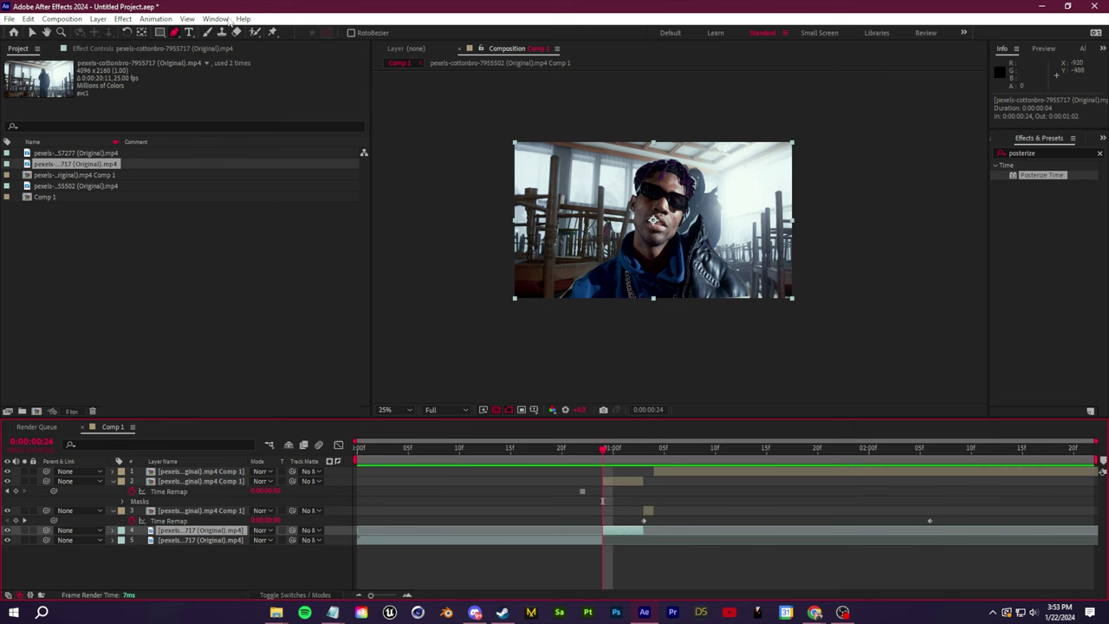
{"action": "left_click", "coordinate": [467, 313]}
{"action": "left_click", "coordinate": [515, 310]}
{"action": "left_click", "coordinate": [574, 310]}
{"action": "left_click", "coordinate": [652, 313]}
{"action": "left_click", "coordinate": [780, 308]}
{"action": "left_click", "coordinate": [843, 303]}
{"action": "left_click", "coordinate": [862, 374]}
{"action": "left_click", "coordinate": [681, 373]}
{"action": "left_click", "coordinate": [592, 364]}
{"action": "left_click", "coordinate": [520, 352]}
{"action": "left_click", "coordinate": [516, 343]}
{"action": "left_click", "coordinate": [461, 349]}
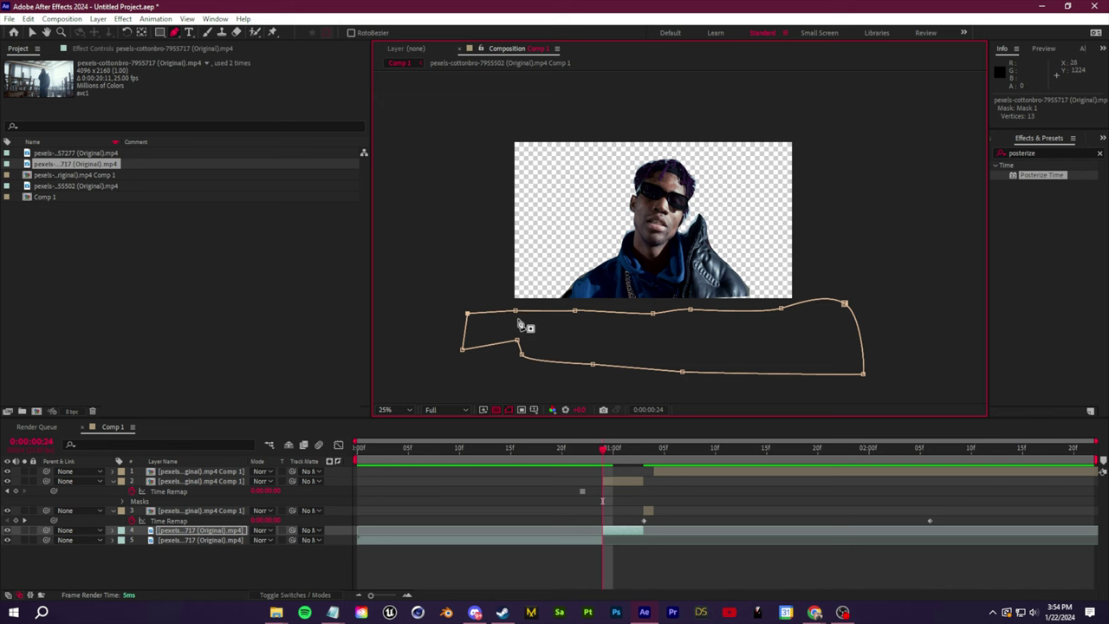
- Reveal Mask 1 on the second pexels-cottonbro-7955717 piece and set its mode to Subtract
{"action": "left_click", "coordinate": [173, 531]}
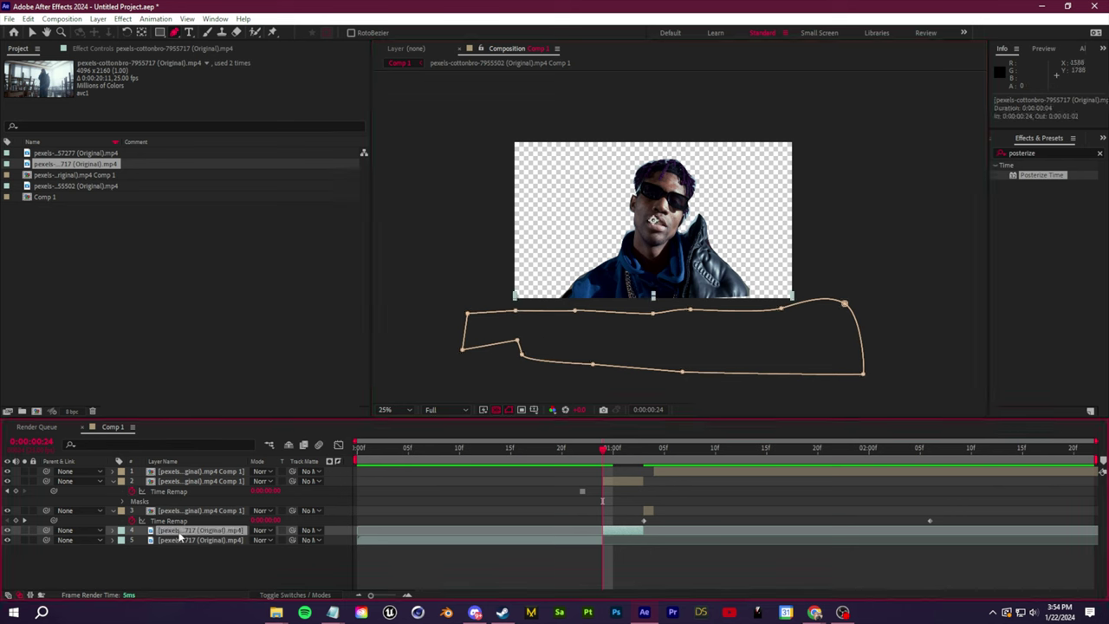
{"action": "key", "text": "m"}
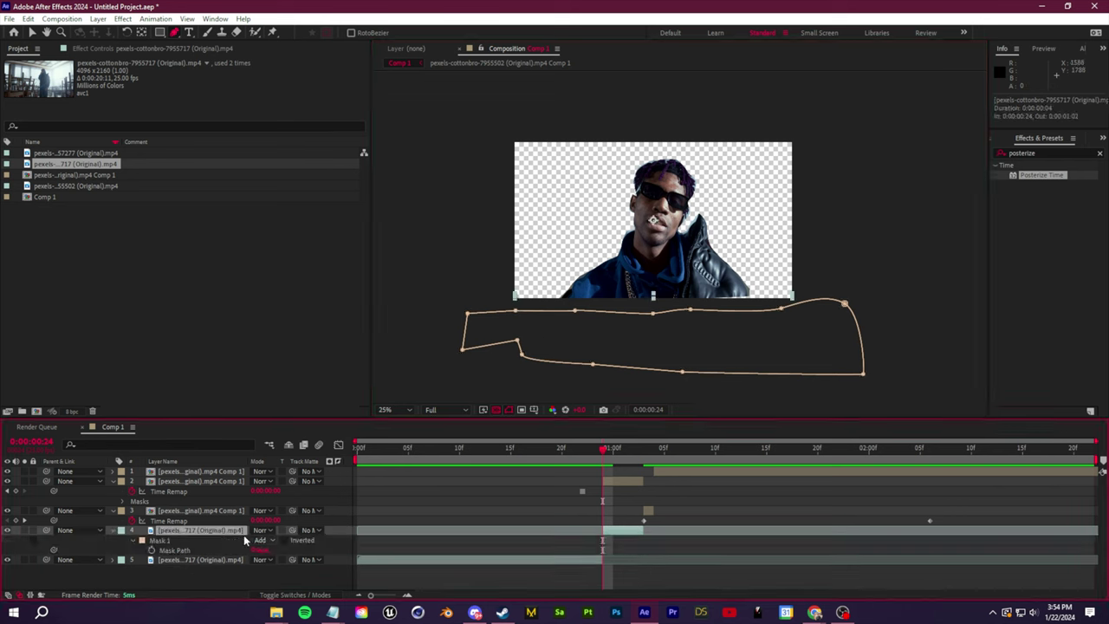
{"action": "left_click", "coordinate": [165, 540]}
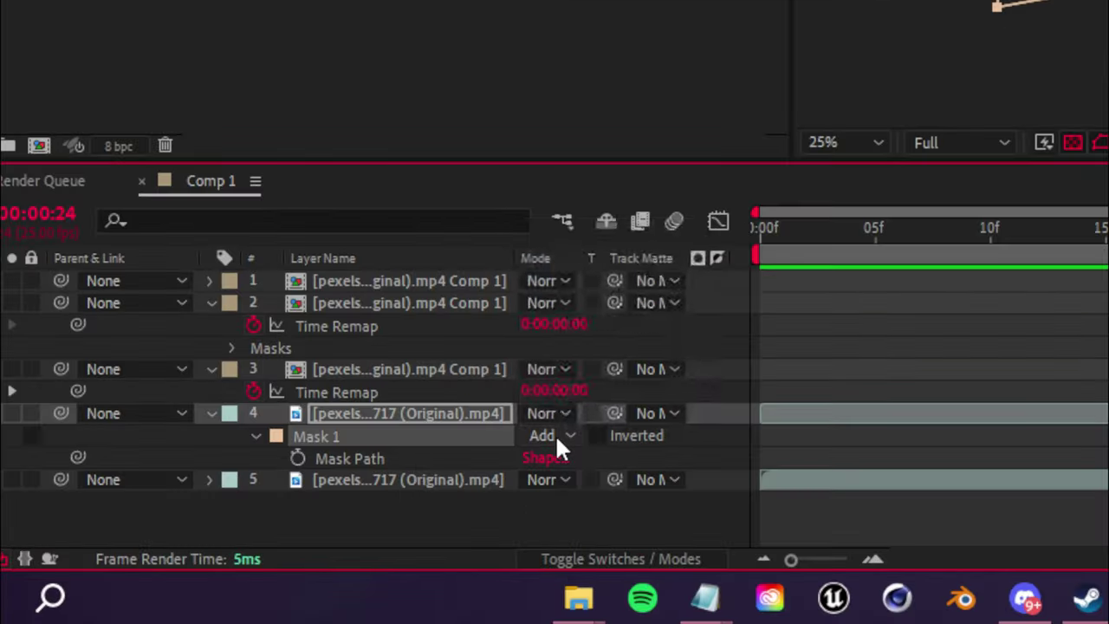
{"action": "left_click", "coordinate": [267, 541]}
{"action": "left_click", "coordinate": [293, 481]}
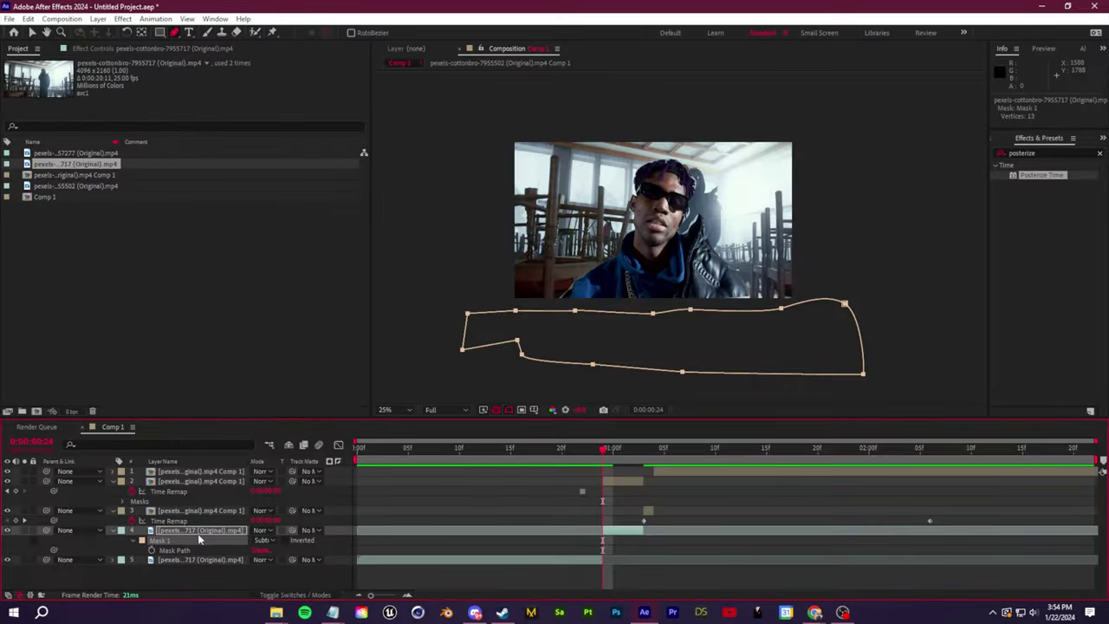
- Keyframe Mask 1's path on the second pexels-cottonbro-7955717 piece at 0:00:00:24, and raise the whole mask above the frame's top edge at 0:00:01:02
{"action": "left_click", "coordinate": [199, 533]}
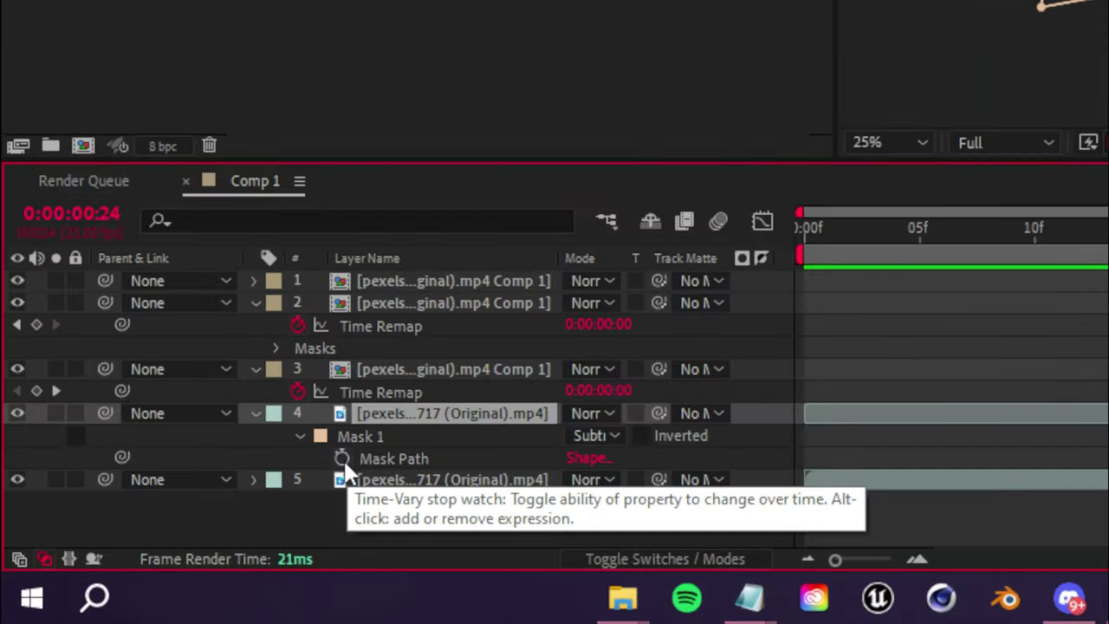
{"action": "left_click", "coordinate": [152, 551]}
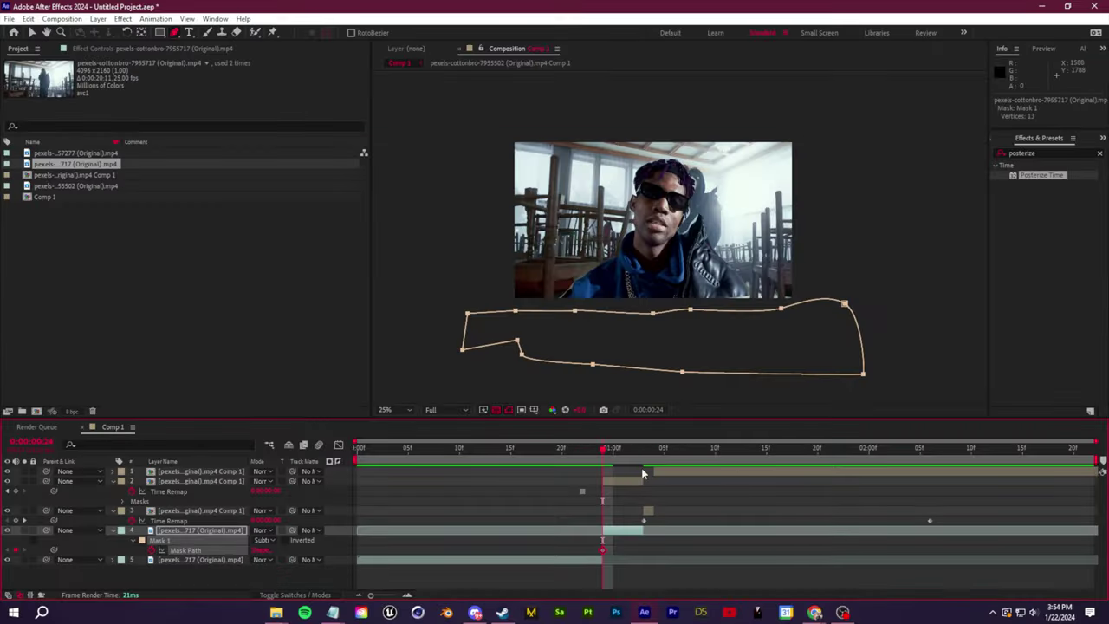
{"action": "left_click_drag", "start_coordinate": [604, 451], "coordinate": [634, 449]}
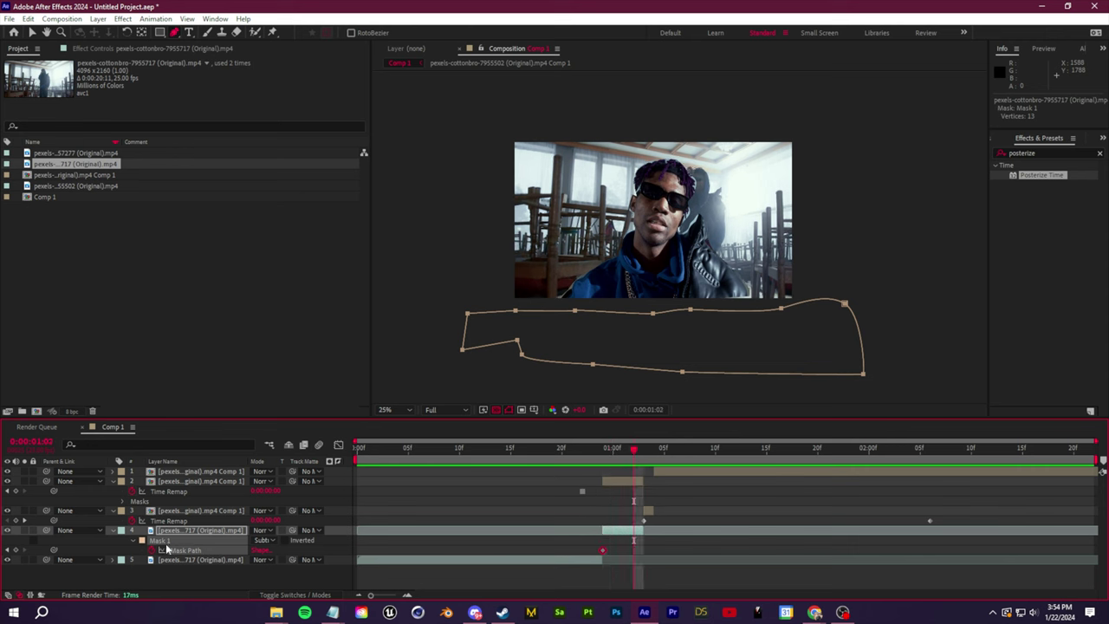
{"action": "left_click", "coordinate": [178, 587]}
{"action": "left_click", "coordinate": [192, 551]}
{"action": "left_click_drag", "start_coordinate": [691, 311], "coordinate": [684, 135]}
- Pull the mask's lower points below the frame at 0:00:01:02 so it encloses the whole picture, and preview the animated mask
{"action": "left_click", "coordinate": [268, 587]}
{"action": "left_click", "coordinate": [621, 252]}
{"action": "left_click_drag", "start_coordinate": [510, 163], "coordinate": [467, 341]}
{"action": "left_click_drag", "start_coordinate": [516, 180], "coordinate": [527, 331]}
{"action": "left_click_drag", "start_coordinate": [594, 196], "coordinate": [642, 294]}
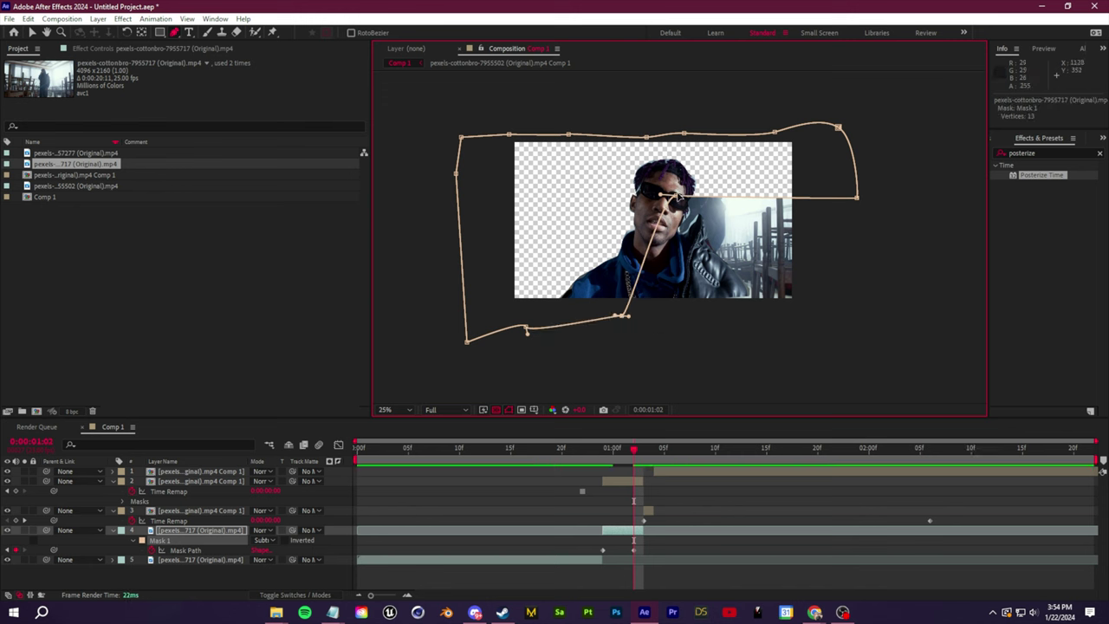
{"action": "left_click_drag", "start_coordinate": [678, 196], "coordinate": [699, 339]}
{"action": "left_click_drag", "start_coordinate": [857, 198], "coordinate": [874, 239]}
{"action": "left_click_drag", "start_coordinate": [633, 451], "coordinate": [561, 452]}
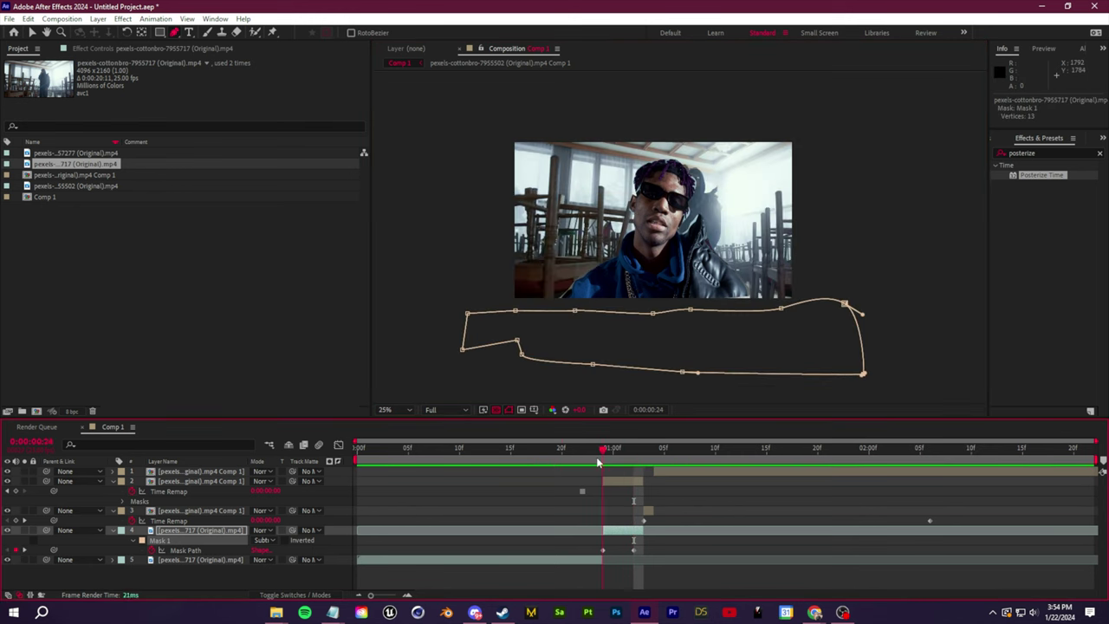
{"action": "key", "text": "space"}
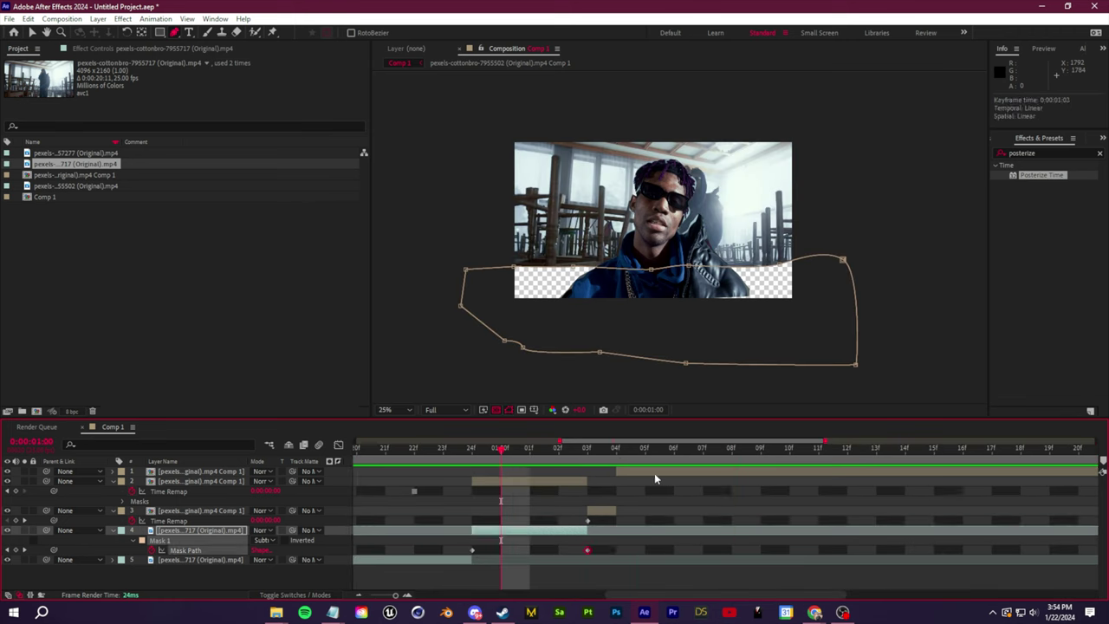
- Move the pexels-cottonbro-7955502 Comp 1 clip layer to the bottom of the stack and extend its start back to 0:00:00:24
{"action": "left_click", "coordinate": [652, 472]}
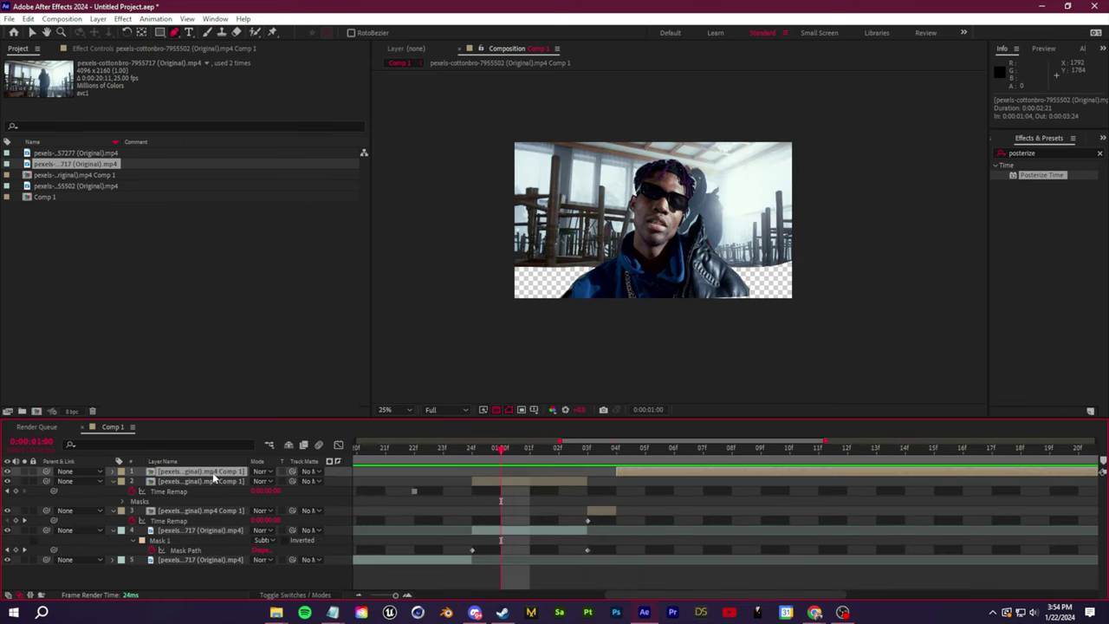
{"action": "key", "text": "ctrl+d"}
{"action": "key", "text": "Delete"}
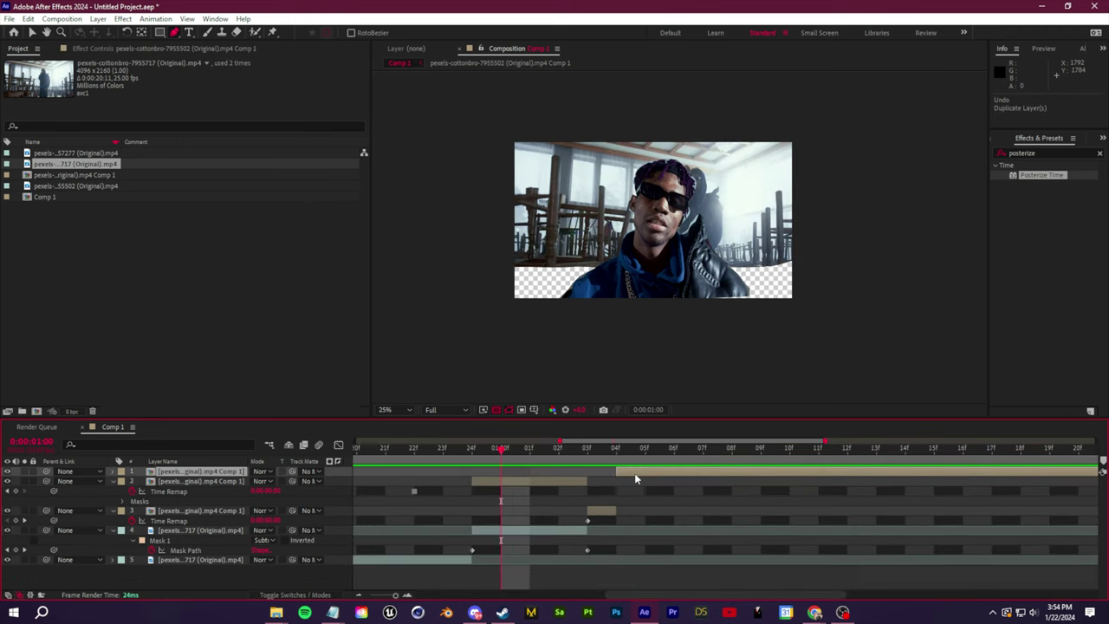
{"action": "left_click_drag", "start_coordinate": [164, 473], "coordinate": [180, 567]}
{"action": "left_click_drag", "start_coordinate": [613, 563], "coordinate": [470, 560]}
- Play back the cutout transition in Comp 1 from before the freeze frame to check its timing
{"action": "left_click_drag", "start_coordinate": [511, 462], "coordinate": [597, 460]}
{"action": "scroll", "coordinate": [755, 223], "scroll_direction": "up", "scroll_amount": 2}
{"action": "key", "text": "space"}
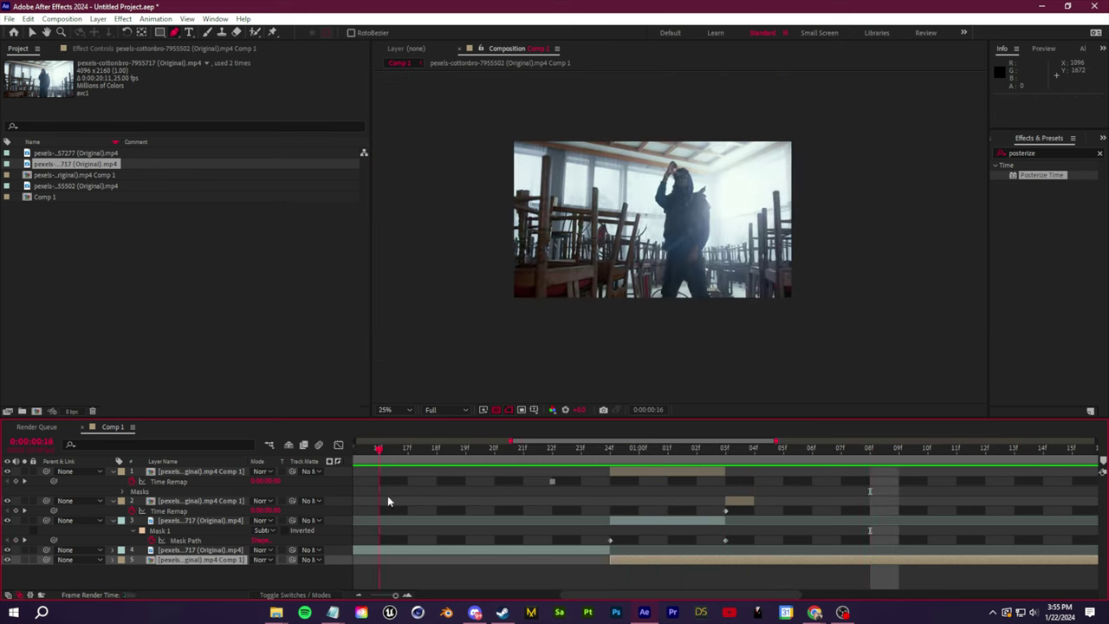
{"action": "key", "text": "minus"}
{"action": "key", "text": "minus"}
{"action": "key", "text": "space"}
{"action": "key", "text": "space"}
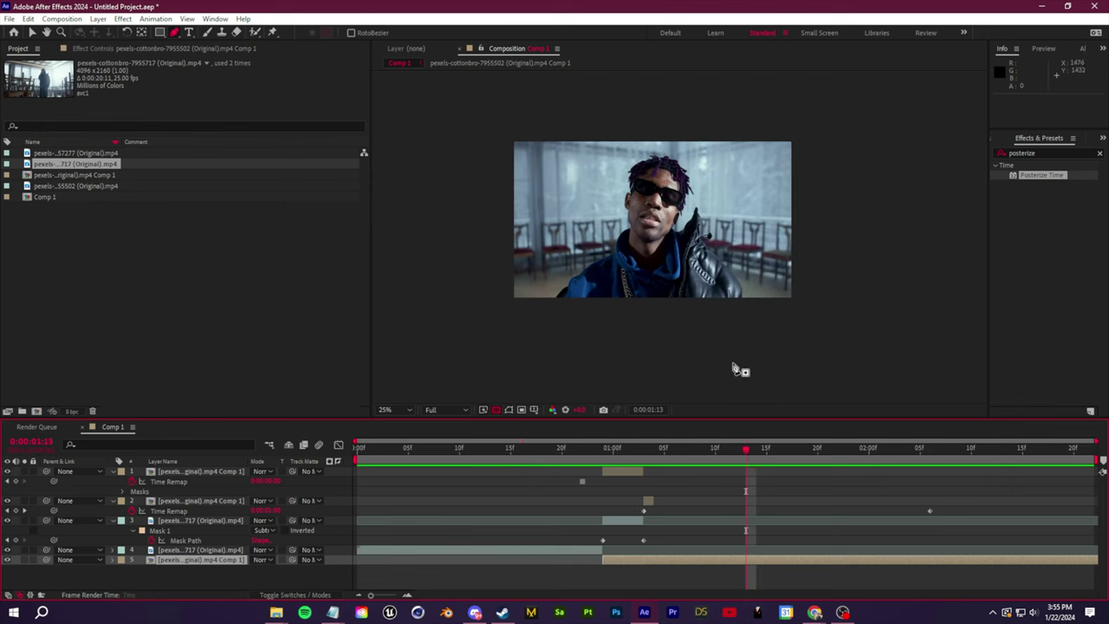
{"action": "left_click_drag", "start_coordinate": [742, 453], "coordinate": [490, 451]}
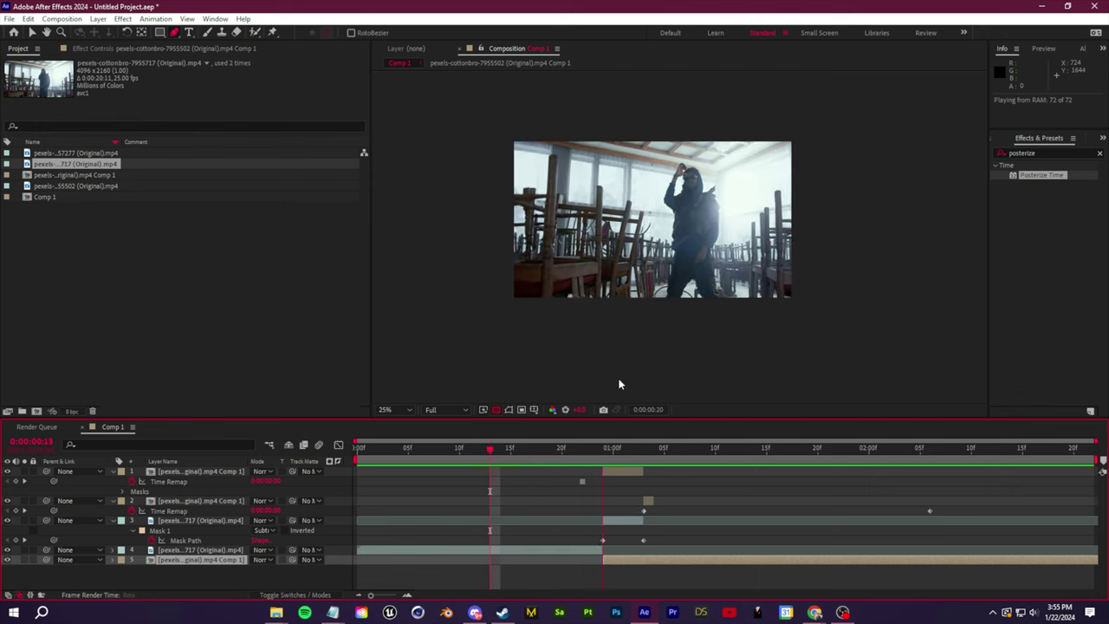
{"action": "key", "text": "space"}
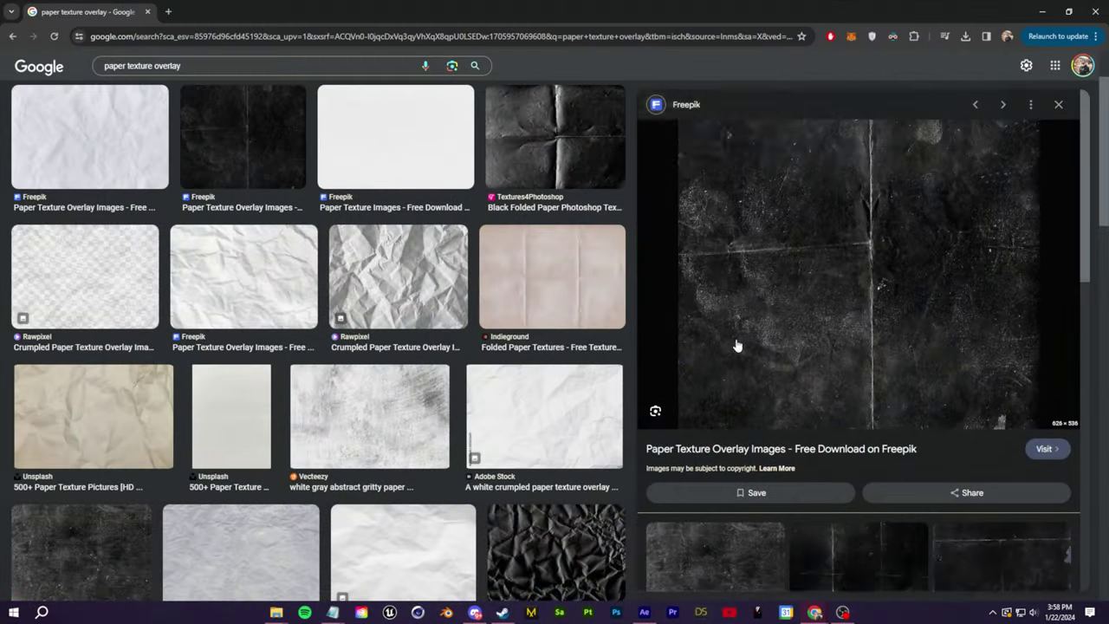
- In Chrome, open Texturelabs' Free Texture | Paper 128 image and save it as Texturelabs_Paper_128S in the redrum tut folder
{"action": "scroll", "coordinate": [823, 164], "scroll_direction": "down", "scroll_amount": 2}
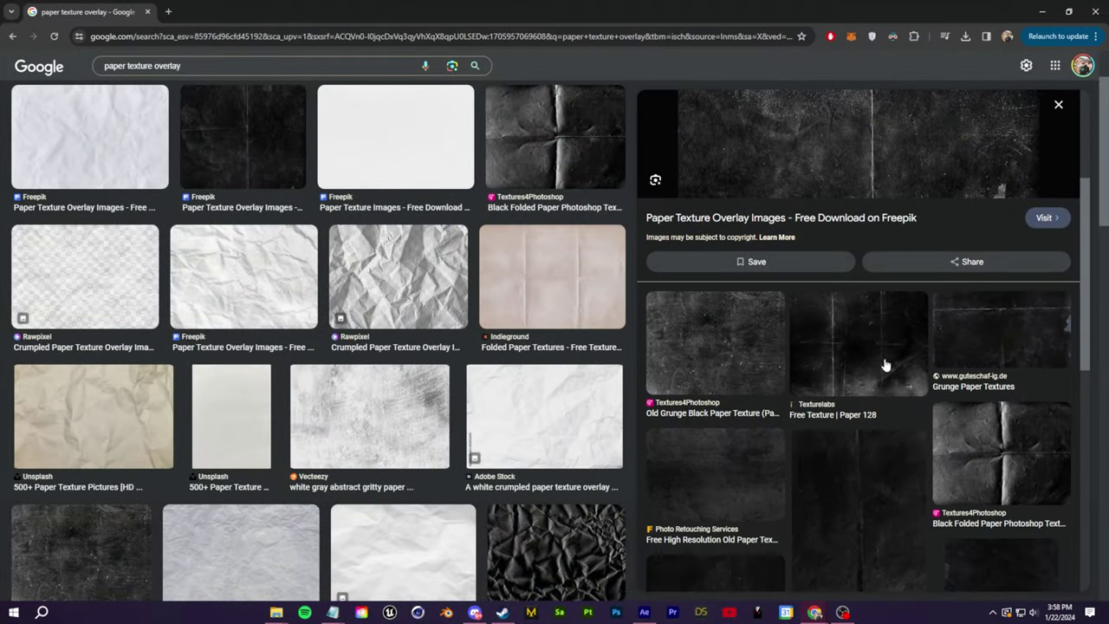
{"action": "left_click", "coordinate": [886, 365]}
{"action": "right_click", "coordinate": [889, 254]}
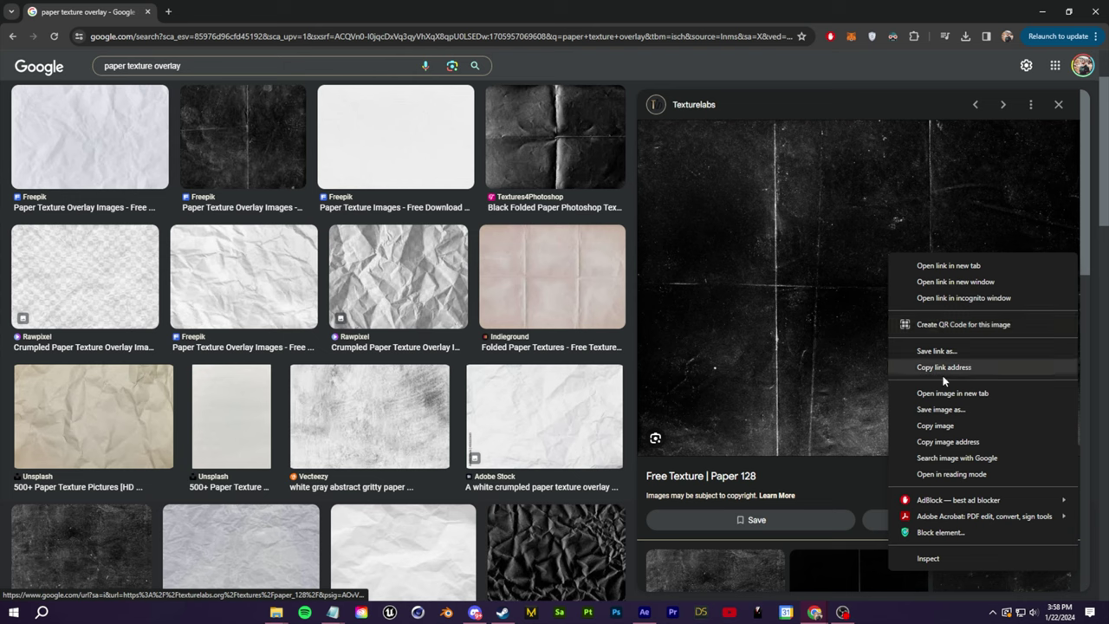
{"action": "left_click", "coordinate": [941, 409]}
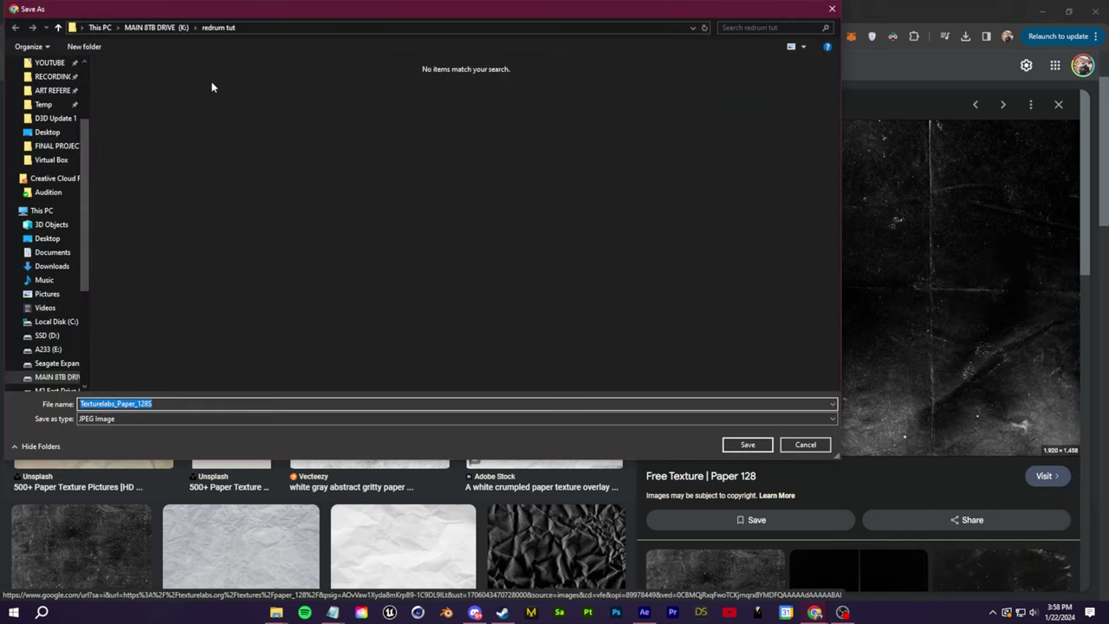
{"action": "key", "text": "Return"}
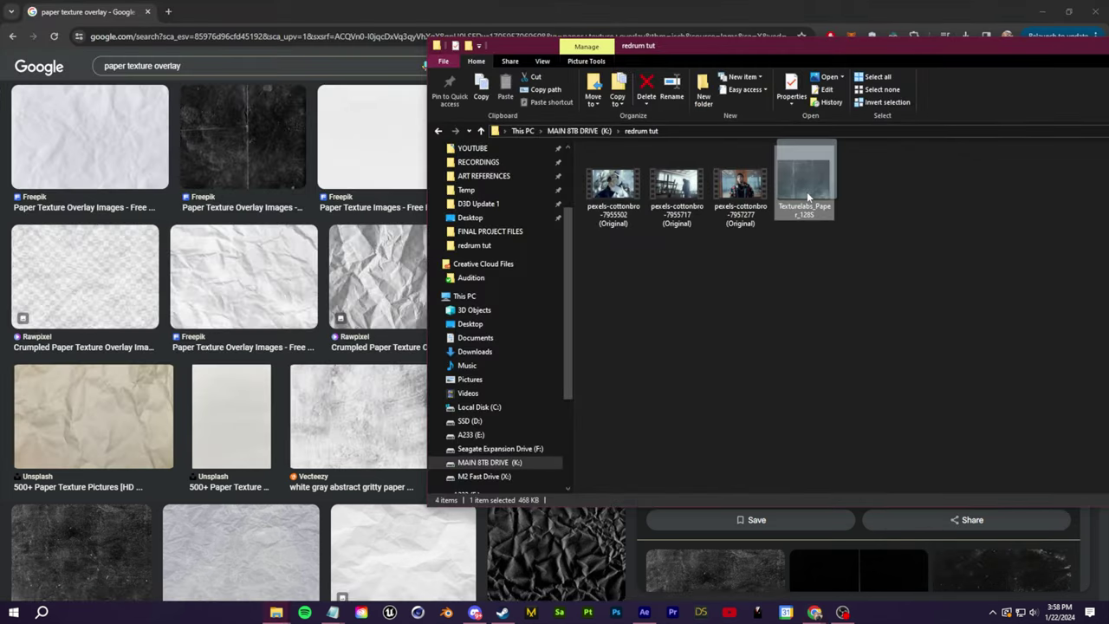
- Import Texturelabs_Paper_128S into the After Effects project and create a 1920x1080, 25 fps composition named paper
{"action": "left_click_drag", "start_coordinate": [807, 191], "coordinate": [130, 389]}
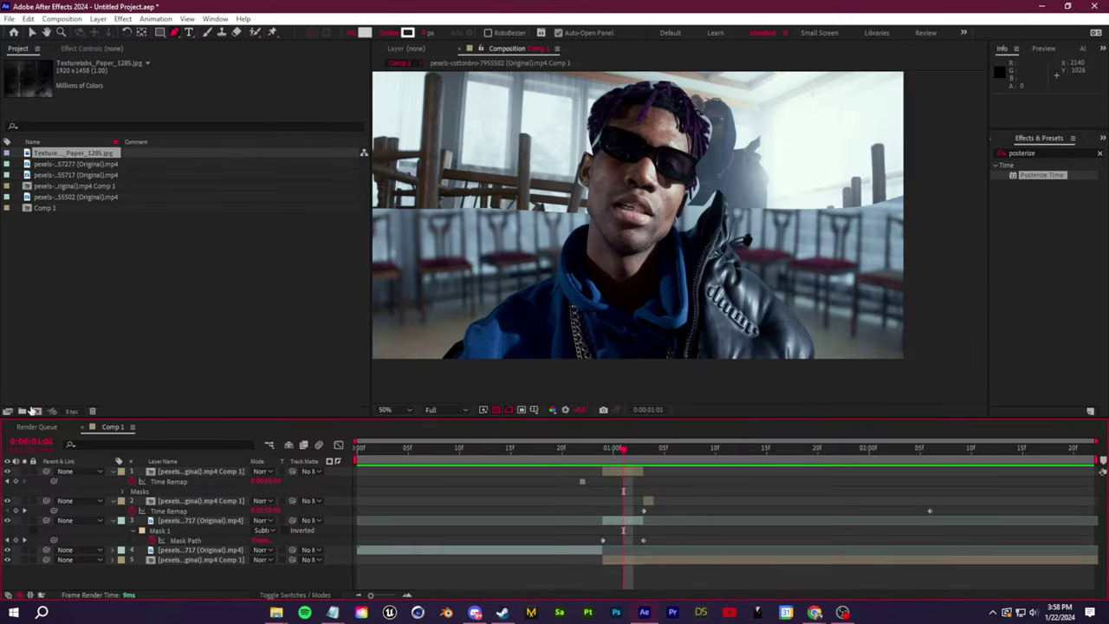
{"action": "left_click", "coordinate": [35, 411]}
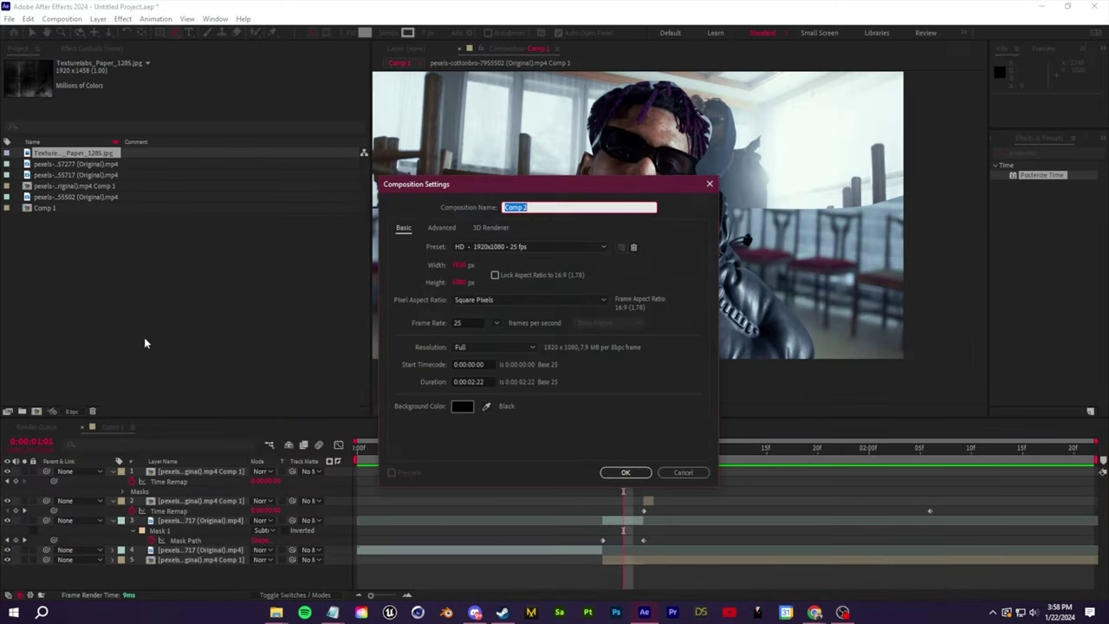
{"action": "type", "text": "paper"}
{"action": "key", "text": "Return"}
- Add Texturelabs_Paper_128S.jpg to the paper composition and place the pexels-cottonbro-7957277 clip beneath it
{"action": "left_click_drag", "start_coordinate": [73, 153], "coordinate": [204, 490]}
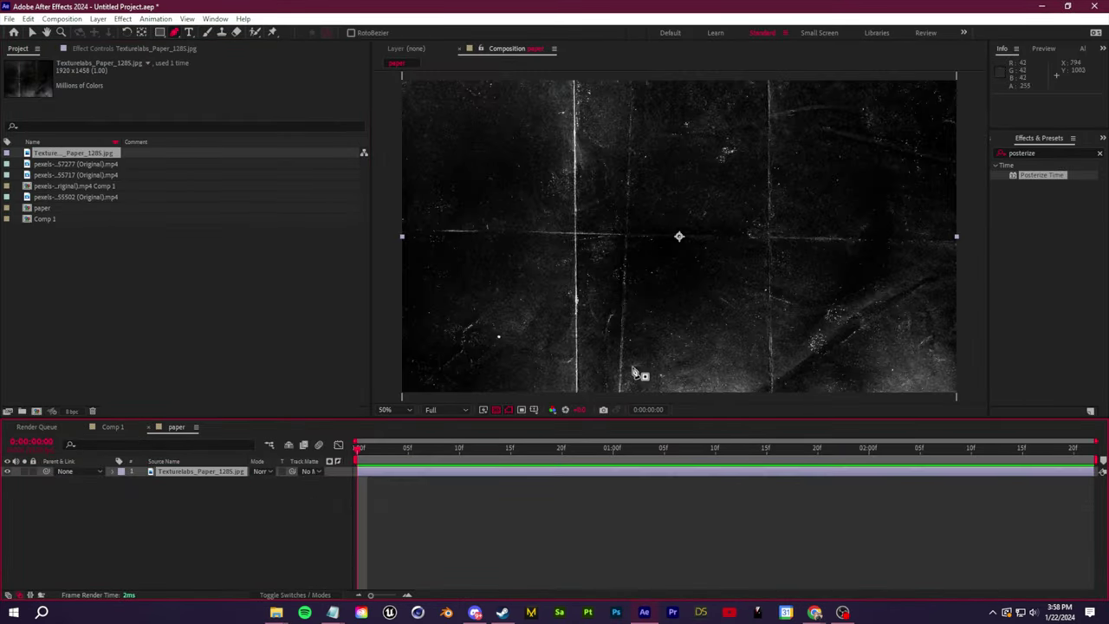
{"action": "scroll", "coordinate": [638, 356], "scroll_direction": "down", "scroll_amount": 3}
{"action": "left_click_drag", "start_coordinate": [73, 164], "coordinate": [199, 497]}
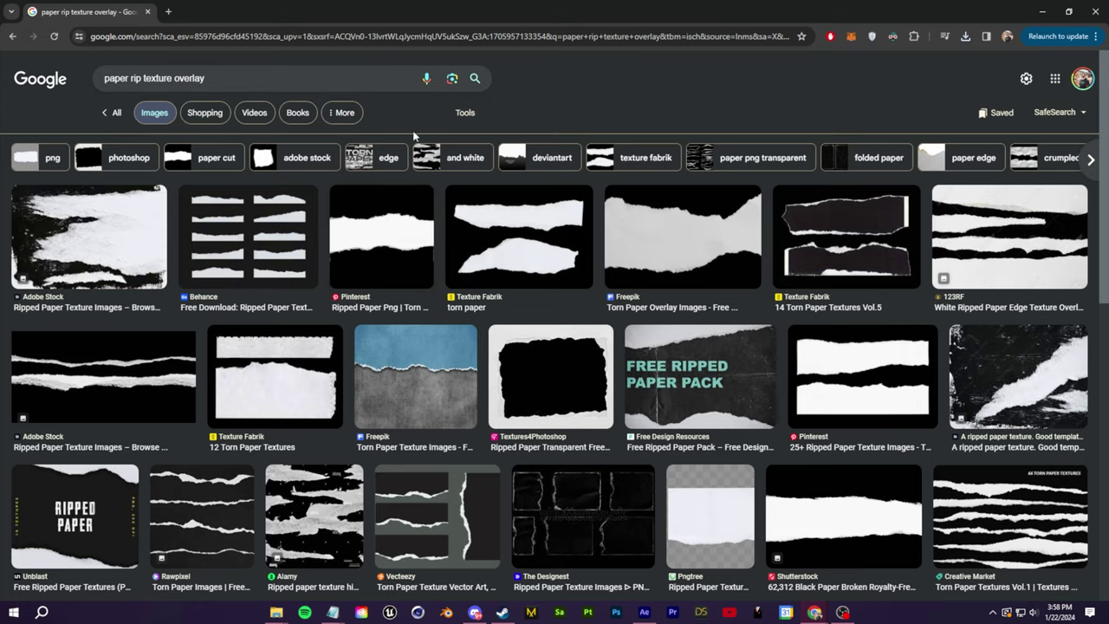
- In Chrome, examine the paper rip texture overlay images and open Pinterest's Ripped Paper Png result
{"action": "left_click", "coordinate": [369, 251]}
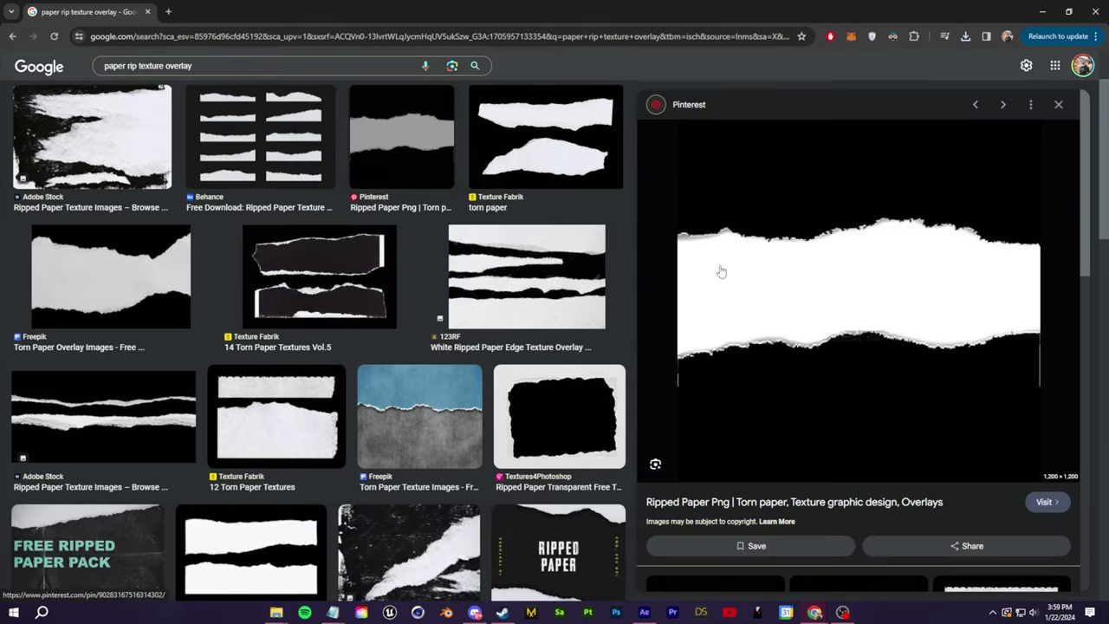
{"action": "scroll", "coordinate": [823, 347], "scroll_direction": "down", "scroll_amount": 2}
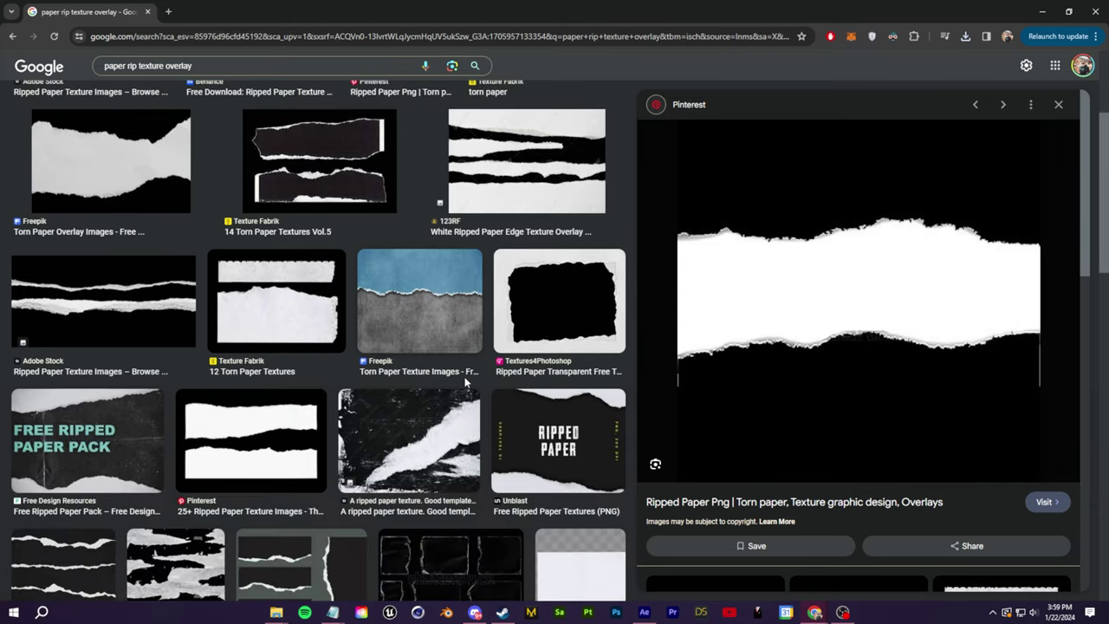
{"action": "scroll", "coordinate": [810, 451], "scroll_direction": "up", "scroll_amount": 5}
{"action": "right_click", "coordinate": [892, 361]}
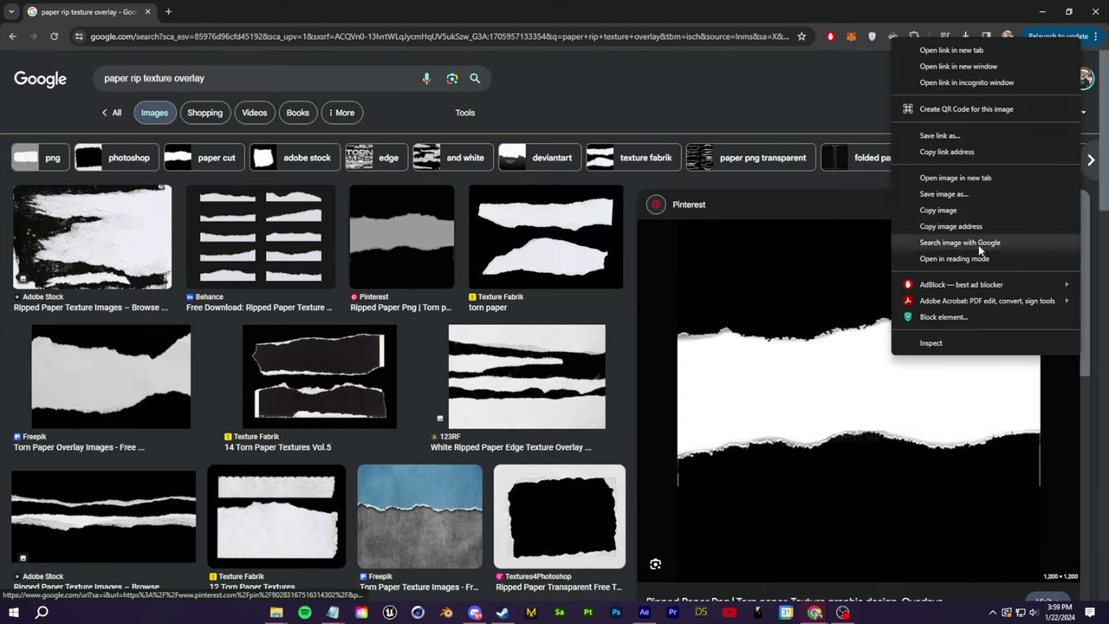
{"action": "left_click", "coordinate": [944, 181]}
{"action": "key", "text": "Return"}
{"action": "right_click", "coordinate": [818, 344]}
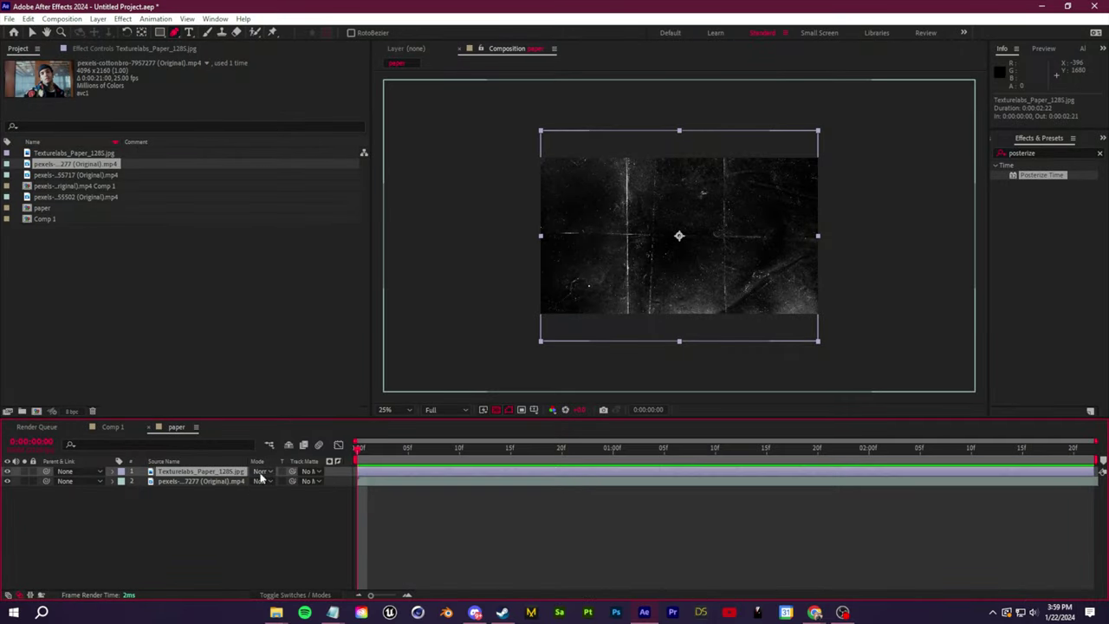
- Try the Color Burn and Screen blending modes on the paper texture layer
{"action": "left_click", "coordinate": [265, 471]}
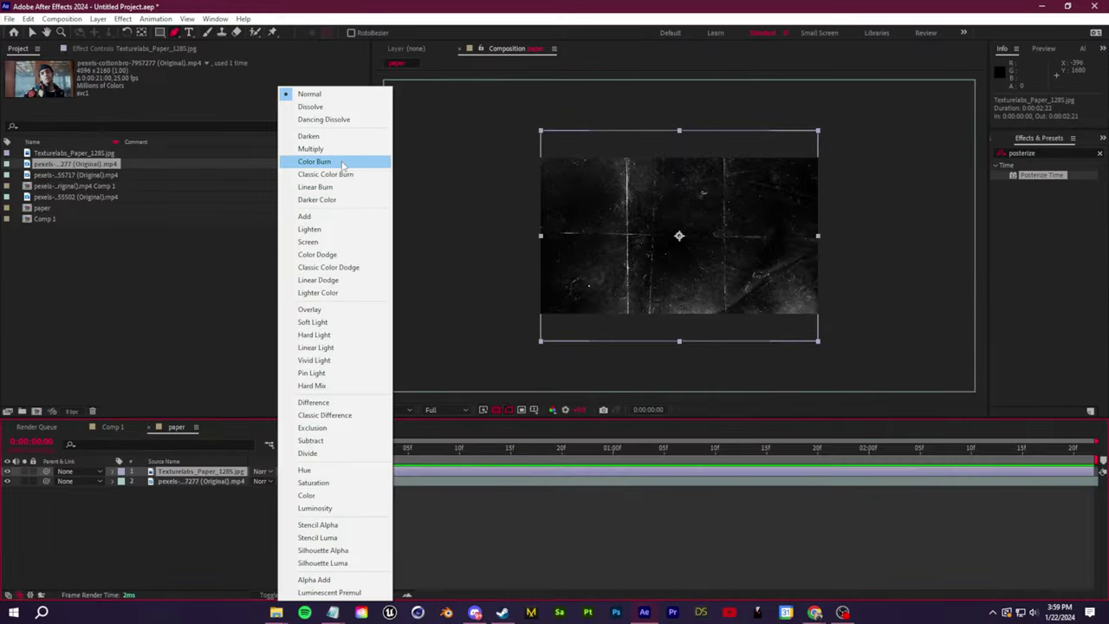
{"action": "left_click", "coordinate": [345, 164]}
{"action": "left_click", "coordinate": [262, 470]}
{"action": "left_click", "coordinate": [312, 243]}
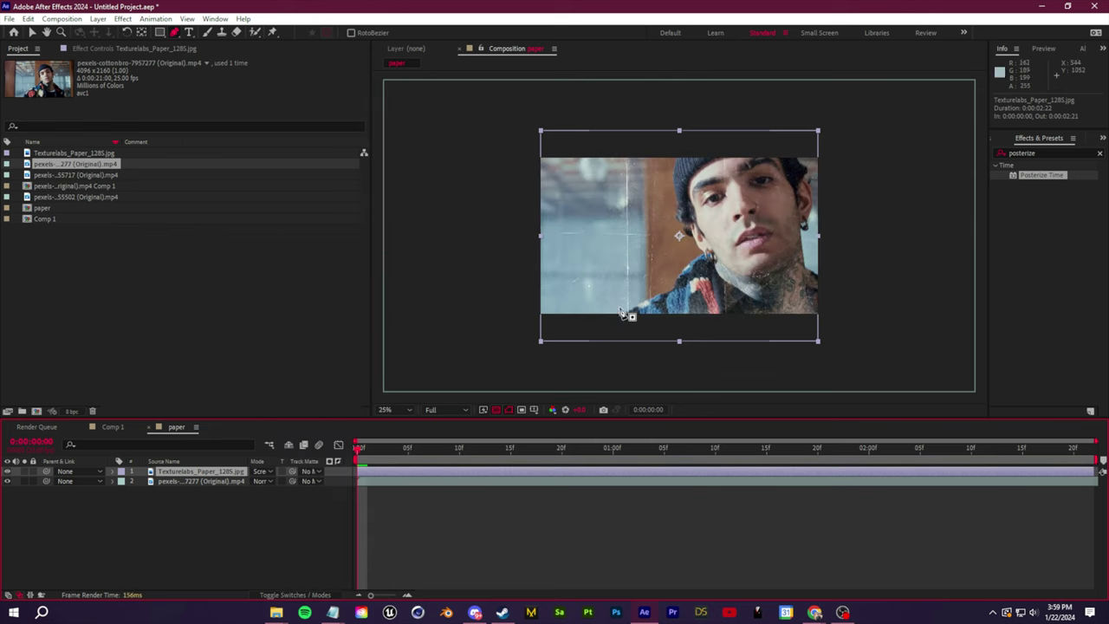
- Set the paper texture layer's blending mode to Color Dodge
{"action": "key", "text": "period"}
{"action": "left_click", "coordinate": [261, 471]}
{"action": "left_click", "coordinate": [340, 253]}
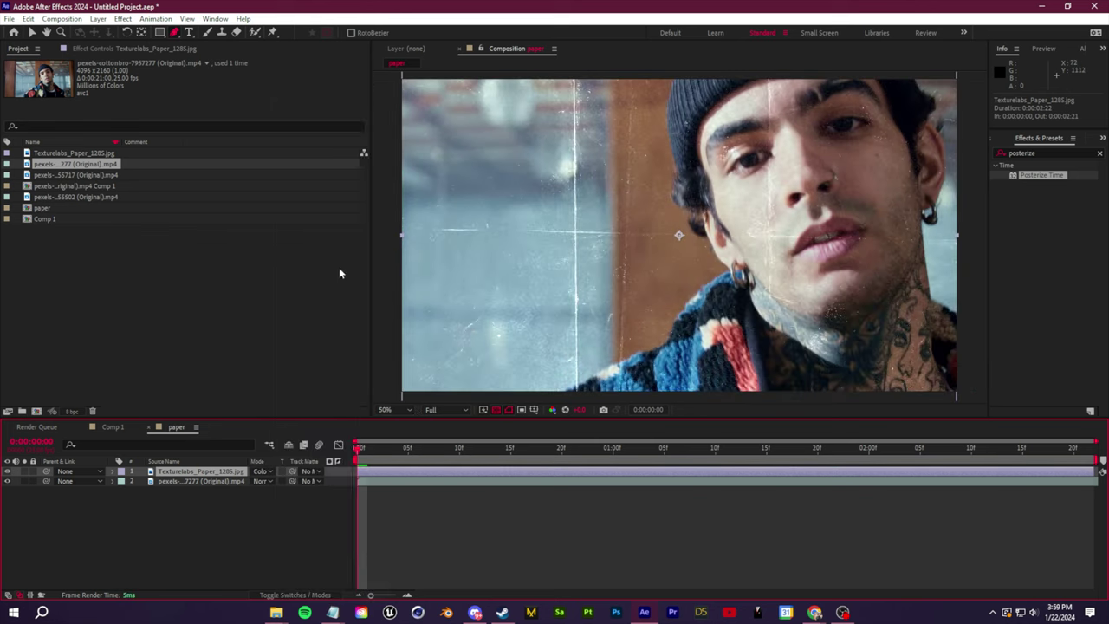
{"action": "key", "text": "comma"}
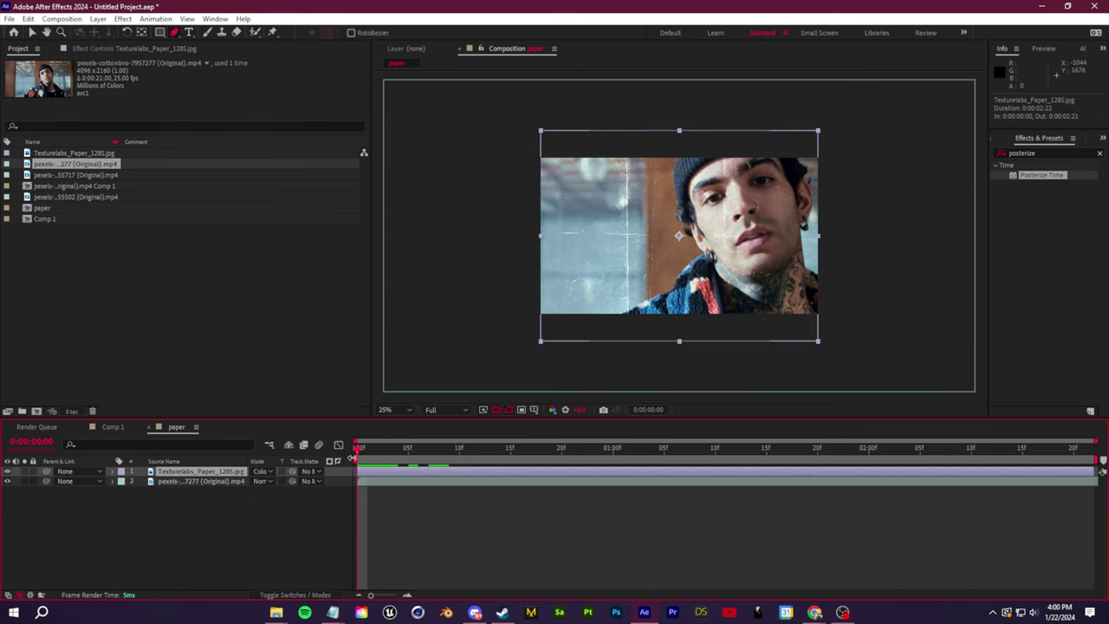
- Split pexels-cottonbro-7957277 at 0:00:00:02, trim the second piece's start at 0:00:00:21, and slide it back directly after the first piece
{"action": "left_click_drag", "start_coordinate": [362, 450], "coordinate": [376, 451]}
{"action": "left_click", "coordinate": [370, 480]}
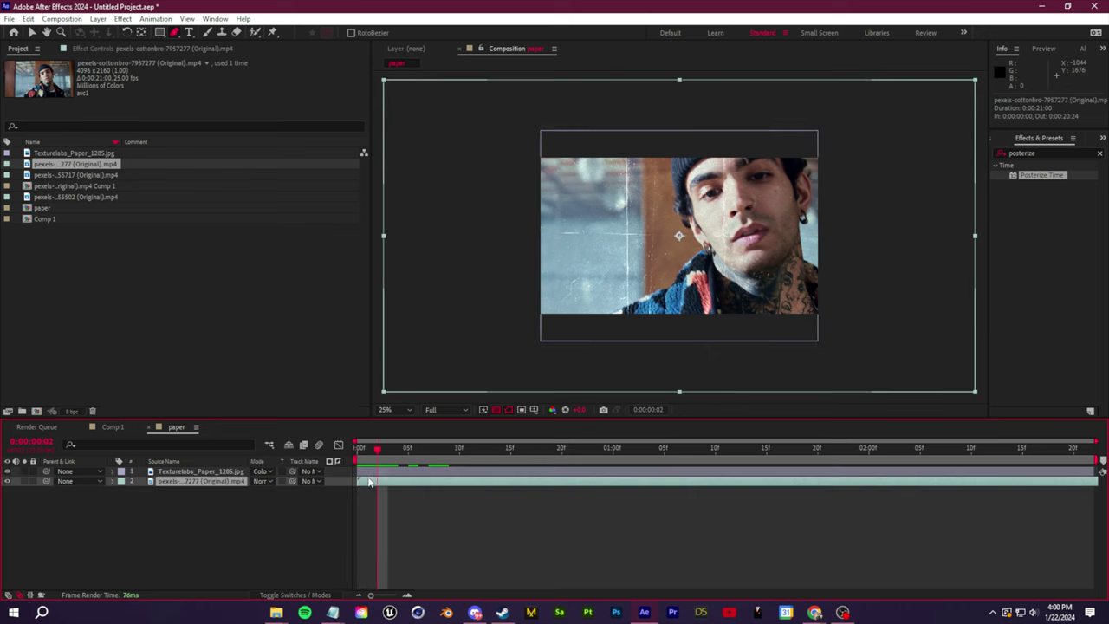
{"action": "key", "text": "ctrl+shift+d"}
{"action": "left_click", "coordinate": [415, 484]}
{"action": "left_click_drag", "start_coordinate": [378, 452], "coordinate": [572, 452]}
{"action": "key", "text": "alt+bracketleft"}
{"action": "left_click_drag", "start_coordinate": [613, 484], "coordinate": [411, 485]}
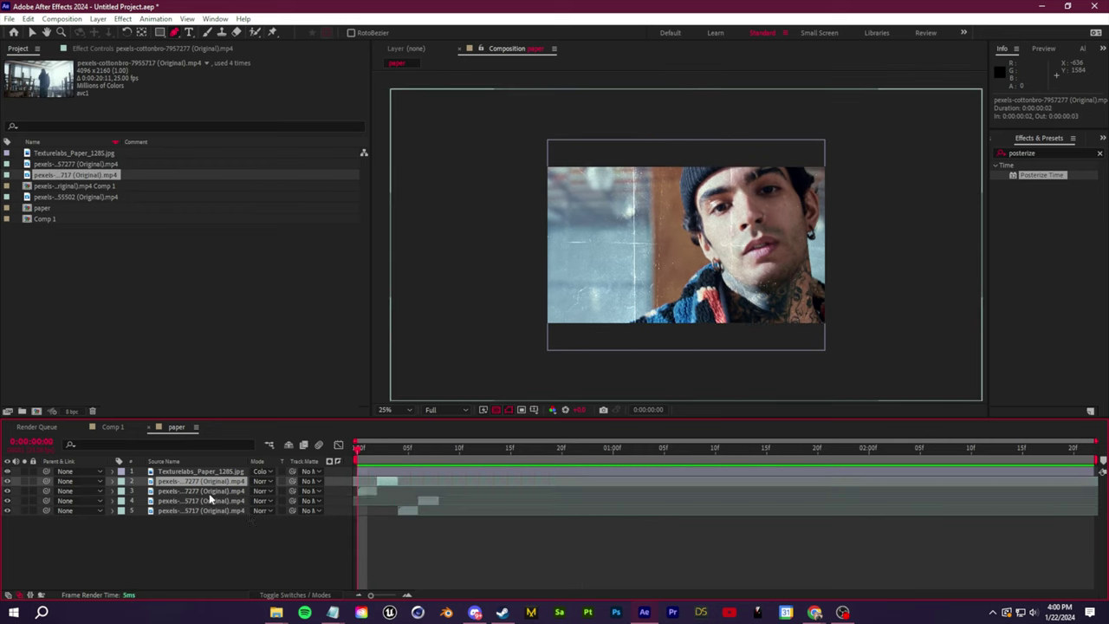
- Shift the first pexels-cottonbro-7957277 piece to the left in the frame so the man's face is centred
{"action": "left_click", "coordinate": [209, 491]}
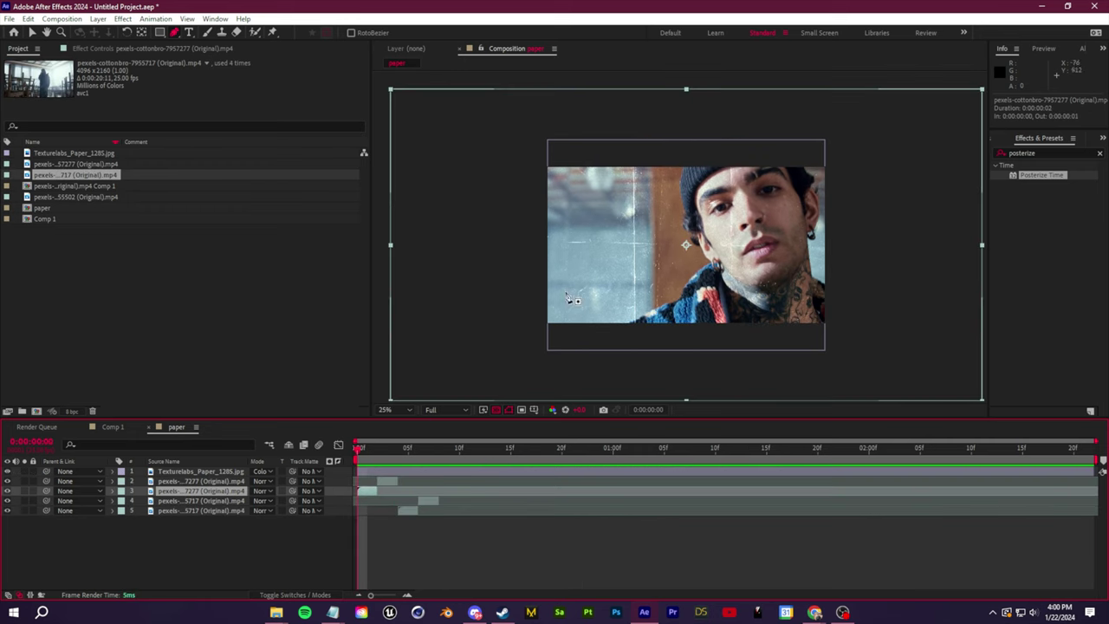
{"action": "key", "text": "v"}
{"action": "left_click_drag", "start_coordinate": [779, 275], "coordinate": [697, 284]}
- Scale the paper texture layer to 161% and reposition it to about 1476, 496 so its fold lines cross over the man's face
{"action": "left_click", "coordinate": [220, 472]}
{"action": "key", "text": "s"}
{"action": "left_click_drag", "start_coordinate": [278, 481], "coordinate": [315, 483]}
{"action": "left_click_drag", "start_coordinate": [788, 262], "coordinate": [865, 256]}
{"action": "key", "text": "period"}
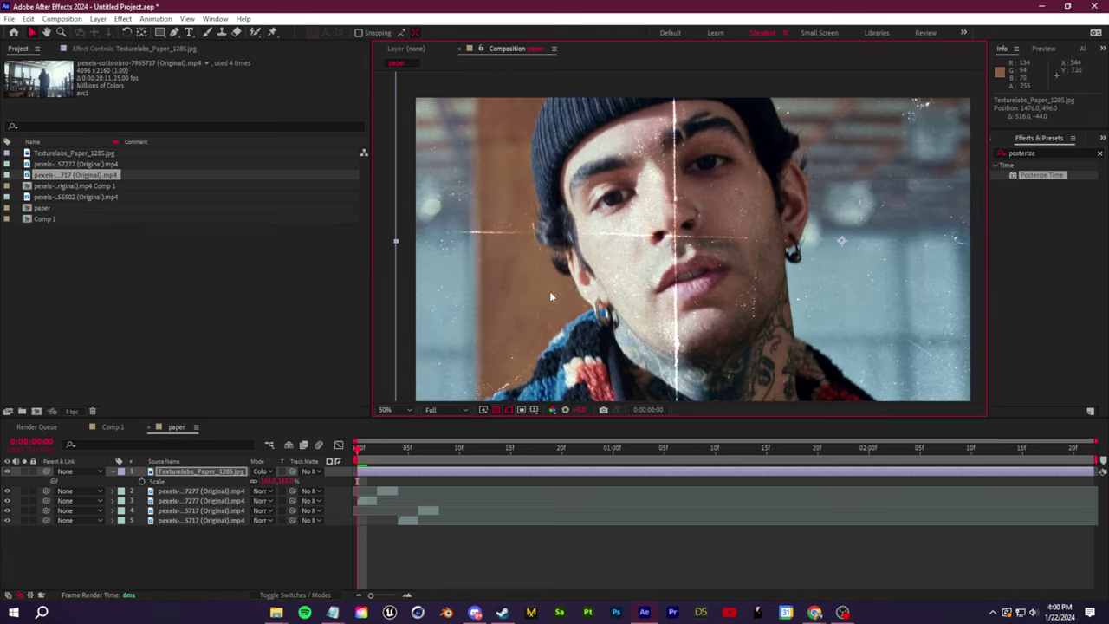
{"action": "key", "text": "comma"}
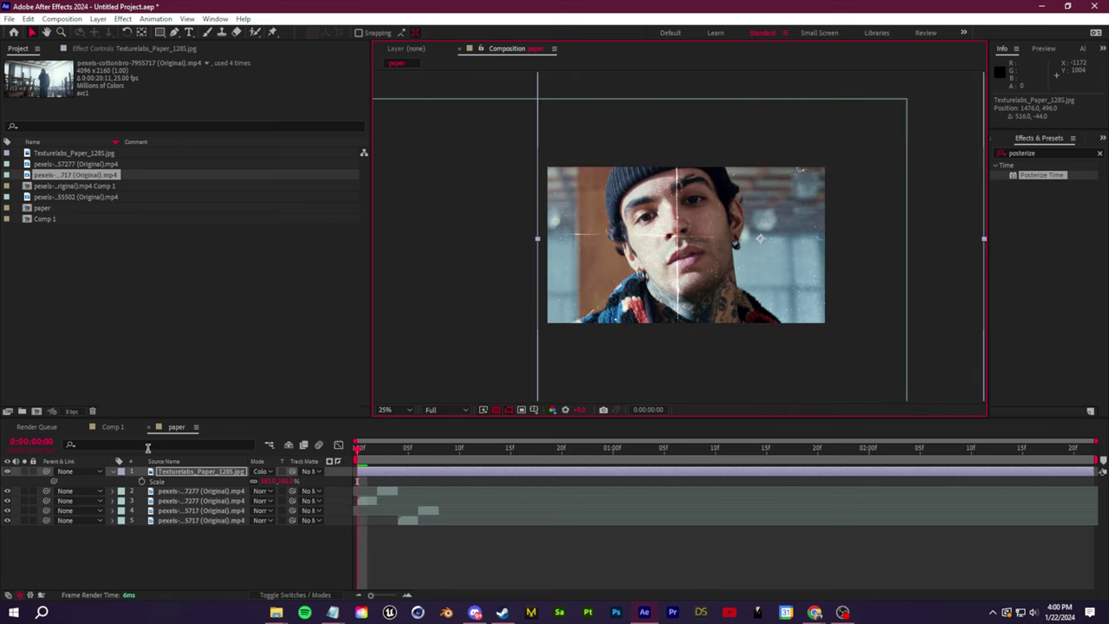
- Move the pexels-cottonbro-7955717 piece that starts at 0:00:00:04 to 0:00:00:00, under the first pexels-cottonbro-7957277 piece
{"action": "left_click", "coordinate": [175, 32]}
{"action": "left_click", "coordinate": [239, 511]}
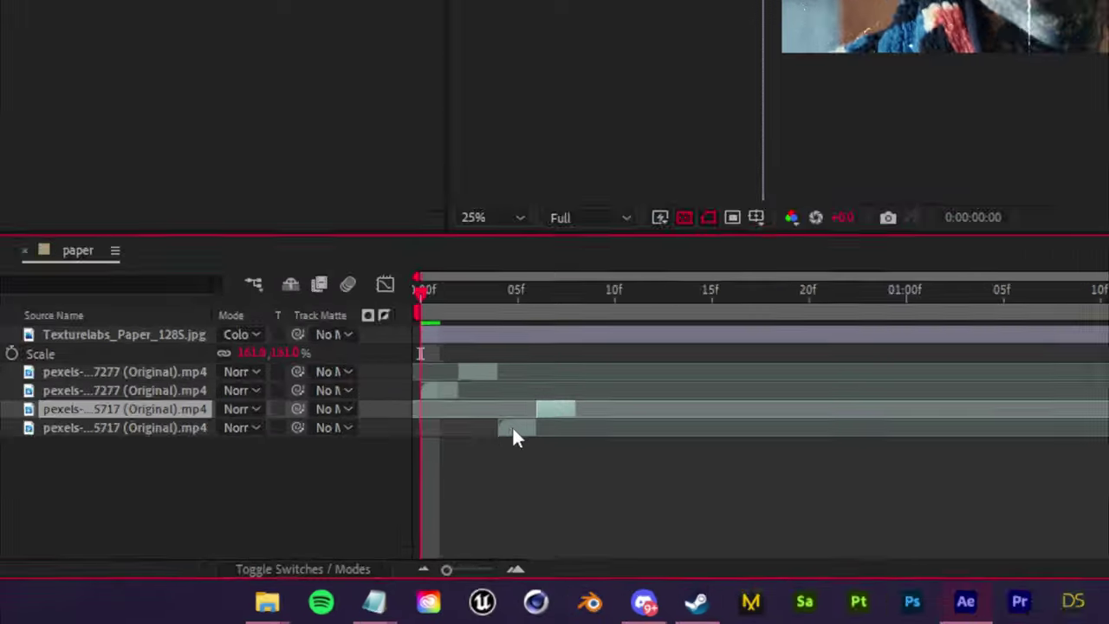
{"action": "left_click_drag", "start_coordinate": [404, 524], "coordinate": [363, 520]}
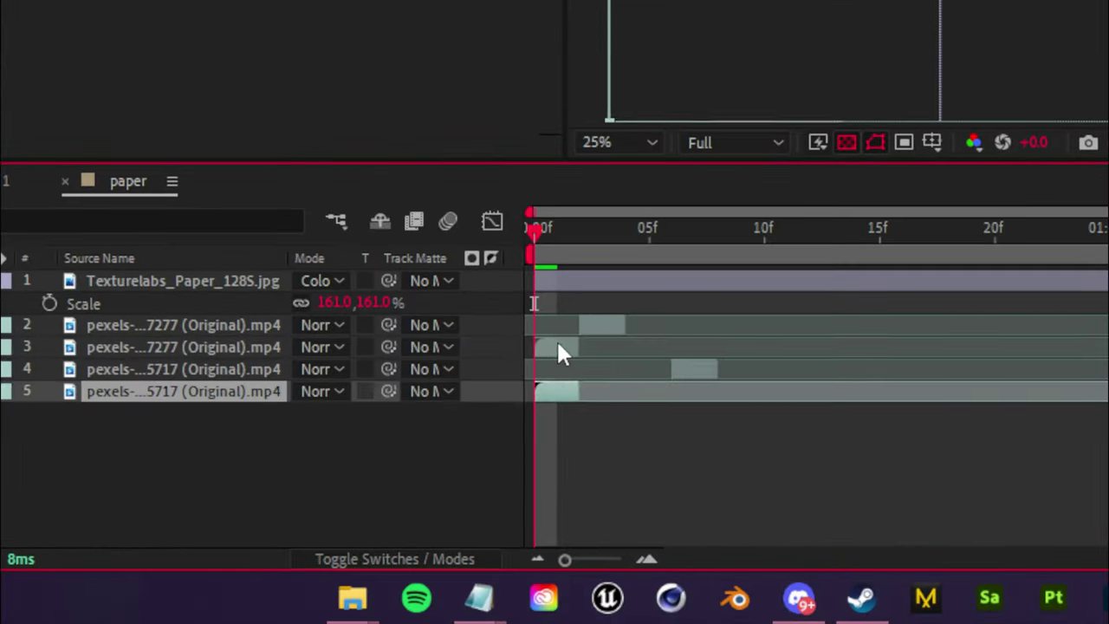
- Draw a closed rectangular Pen mask along the fold lines over the upper-left quarter of the frame on the first pexels-cottonbro-7957277 piece
{"action": "left_click", "coordinate": [559, 345]}
{"action": "key", "text": "g"}
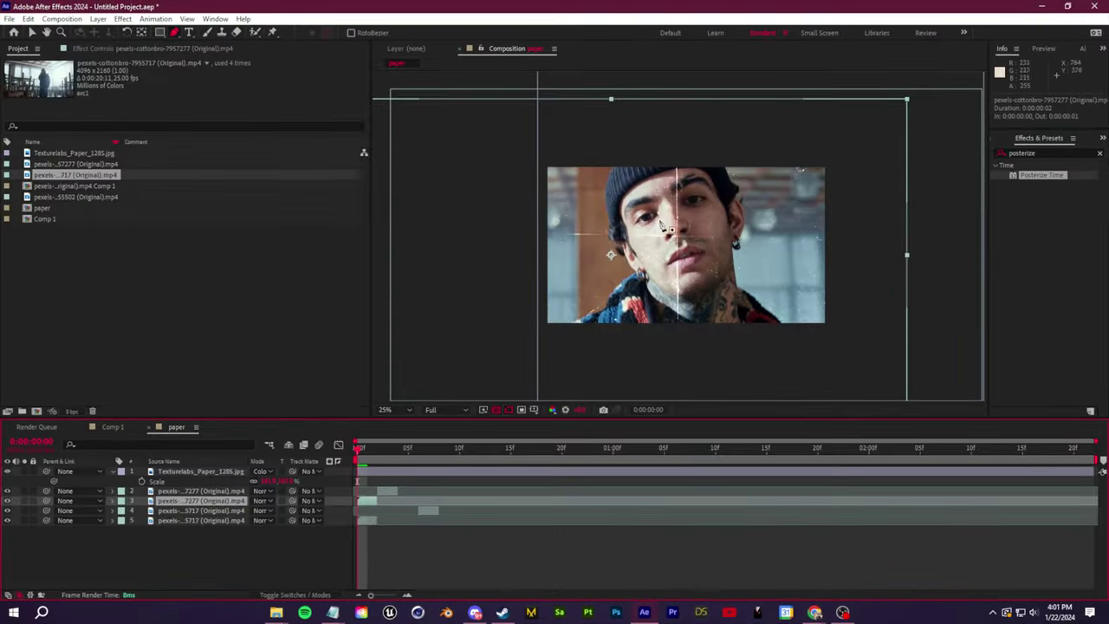
{"action": "left_click", "coordinate": [676, 164]}
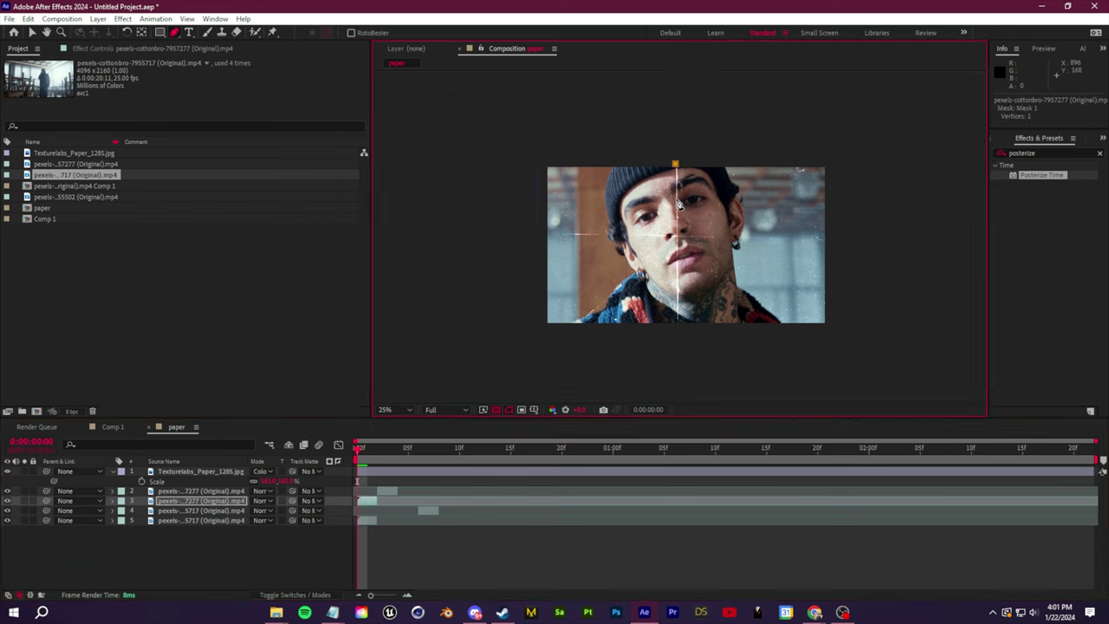
{"action": "left_click", "coordinate": [676, 234]}
{"action": "left_click", "coordinate": [542, 234]}
{"action": "left_click", "coordinate": [545, 164]}
{"action": "left_click", "coordinate": [674, 163]}
- Set the mask mode to Subtract for Mask 1 on the first pexels-cottonbro-7957277 piece
{"action": "left_click", "coordinate": [223, 501]}
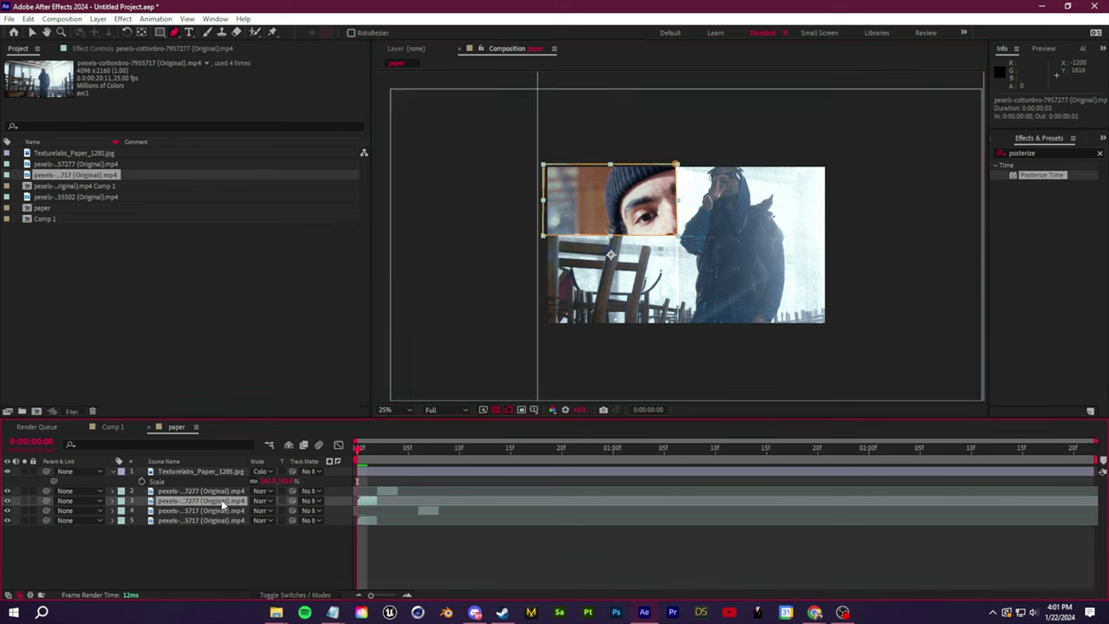
{"action": "key", "text": "m"}
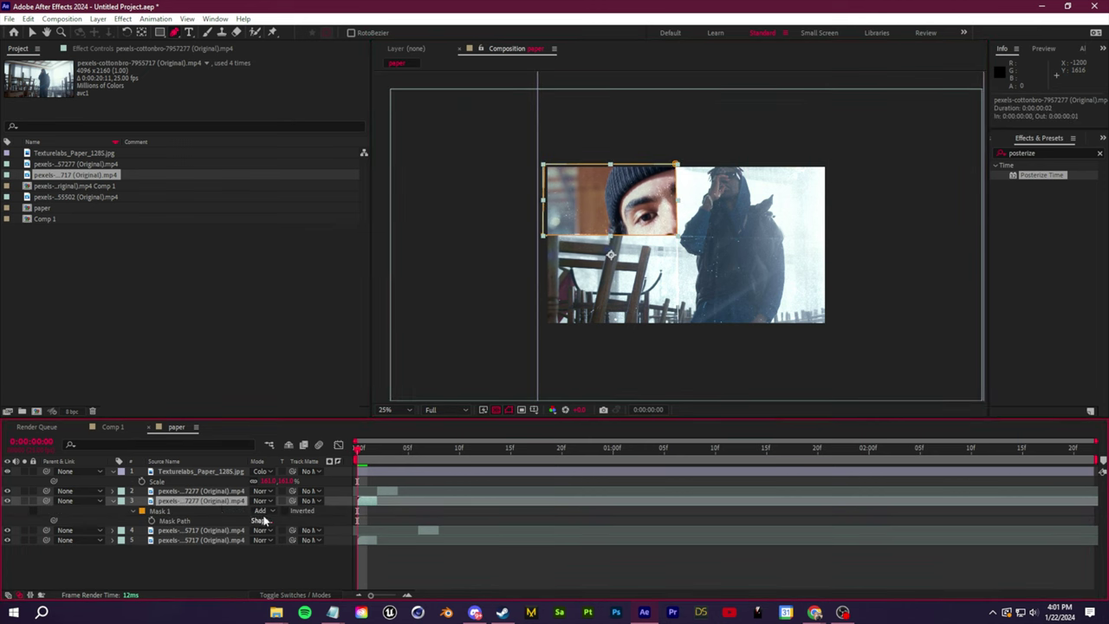
{"action": "left_click", "coordinate": [262, 511]}
{"action": "left_click", "coordinate": [286, 457]}
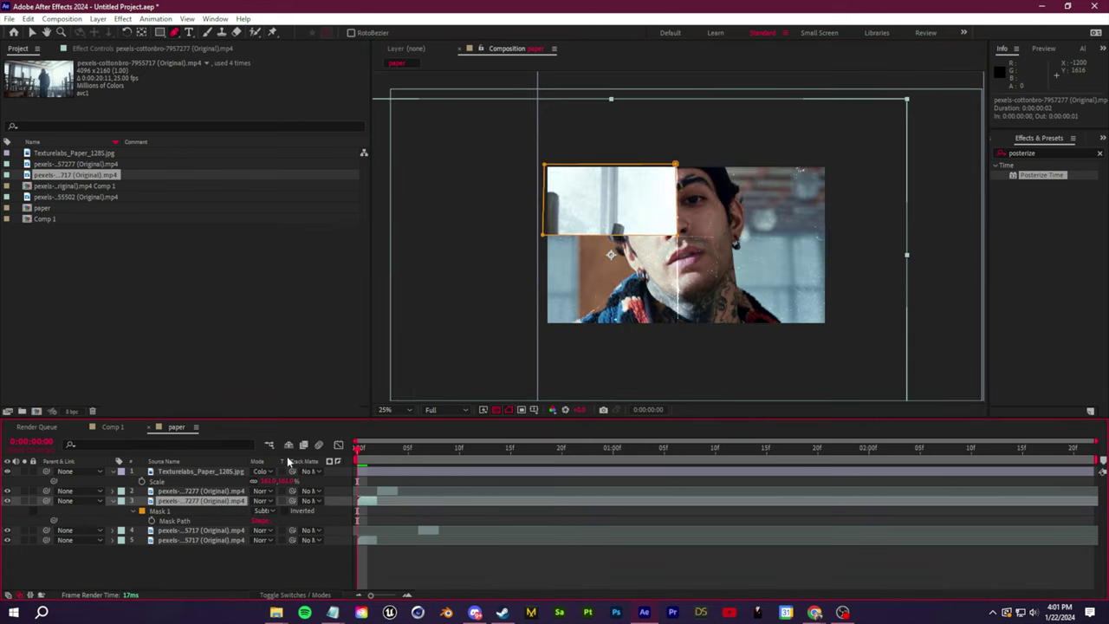
- Scale the bottom pexels-cottonbro-7955717 layer to 338%, reposition it so its subject fills the upper-left masked quarter, and preview the composition
{"action": "left_click", "coordinate": [217, 539]}
{"action": "key", "text": "s"}
{"action": "left_click_drag", "start_coordinate": [288, 551], "coordinate": [425, 548]}
{"action": "left_click_drag", "start_coordinate": [766, 240], "coordinate": [696, 422]}
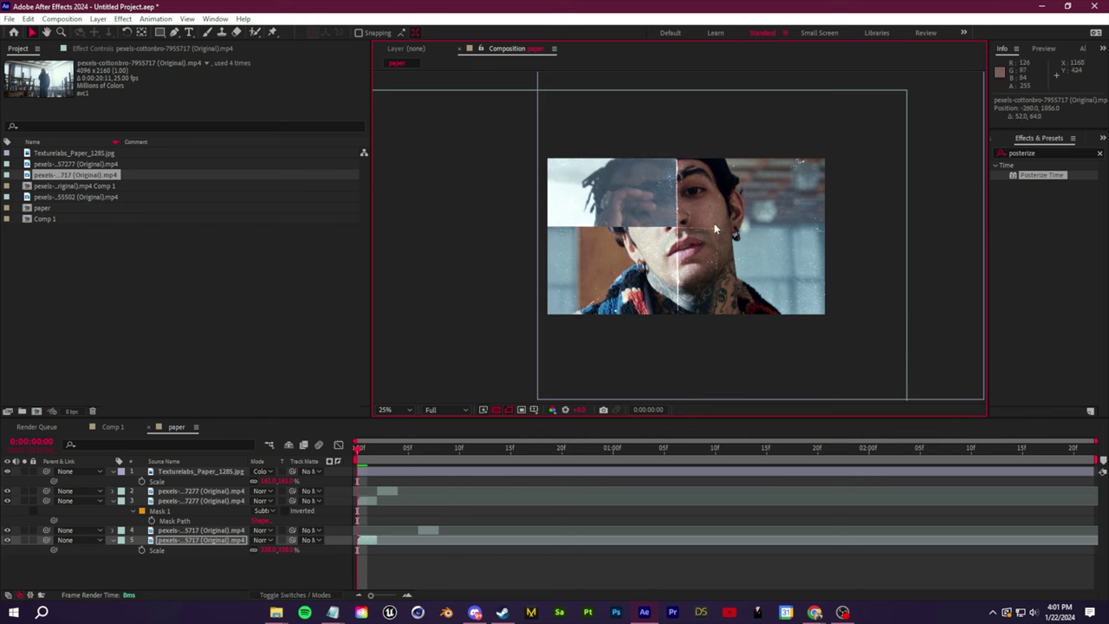
{"action": "left_click_drag", "start_coordinate": [728, 260], "coordinate": [693, 247]}
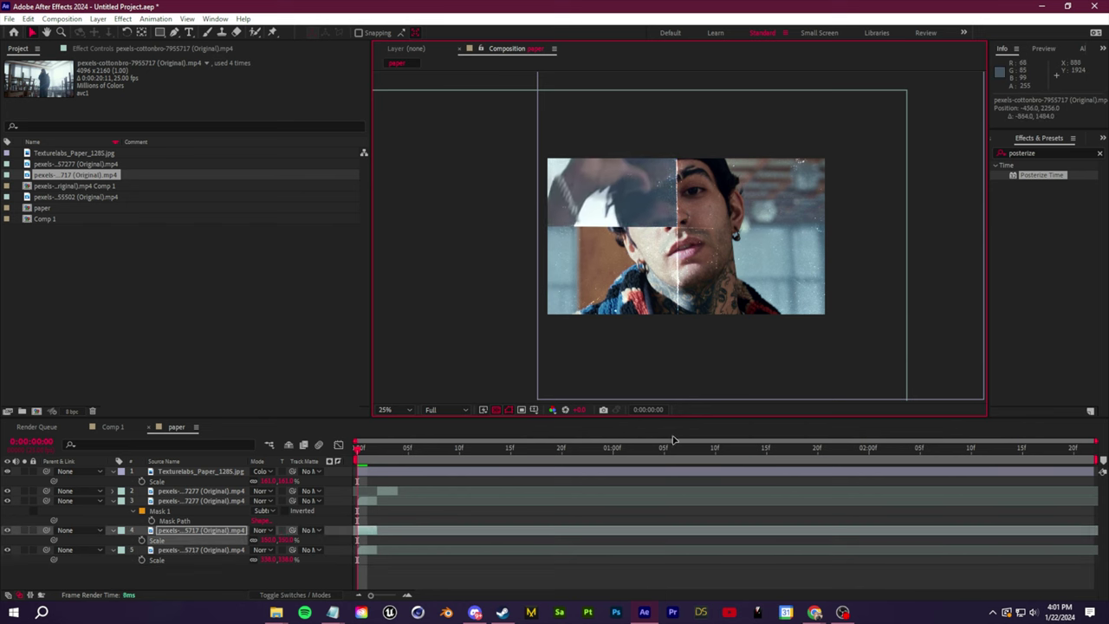
{"action": "key", "text": "space"}
{"action": "key", "text": "space"}
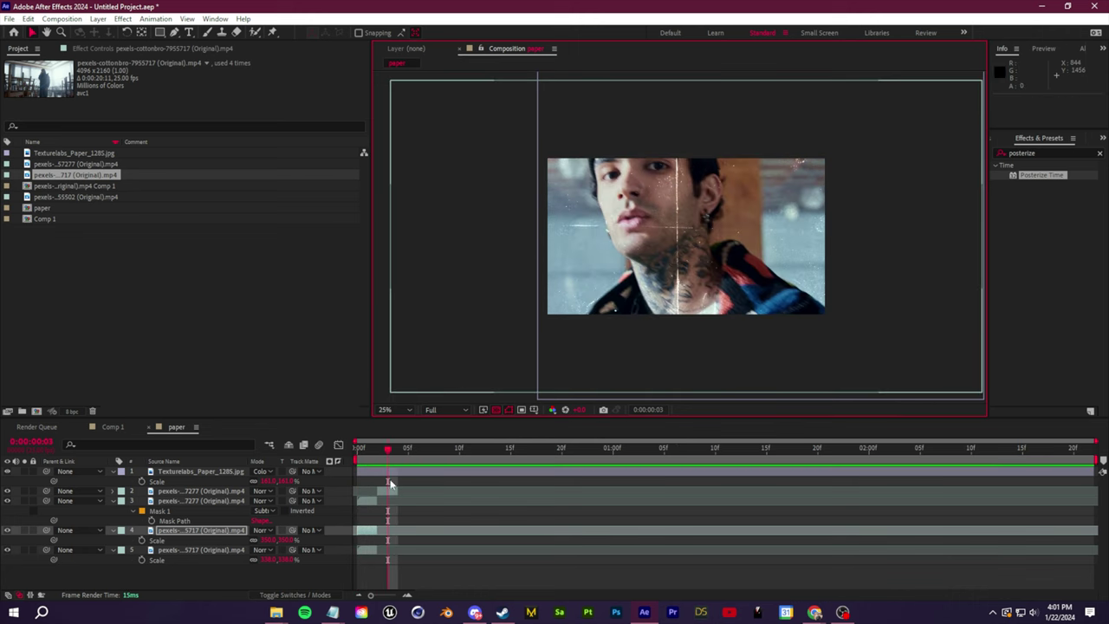
{"action": "left_click_drag", "start_coordinate": [387, 451], "coordinate": [365, 469]}
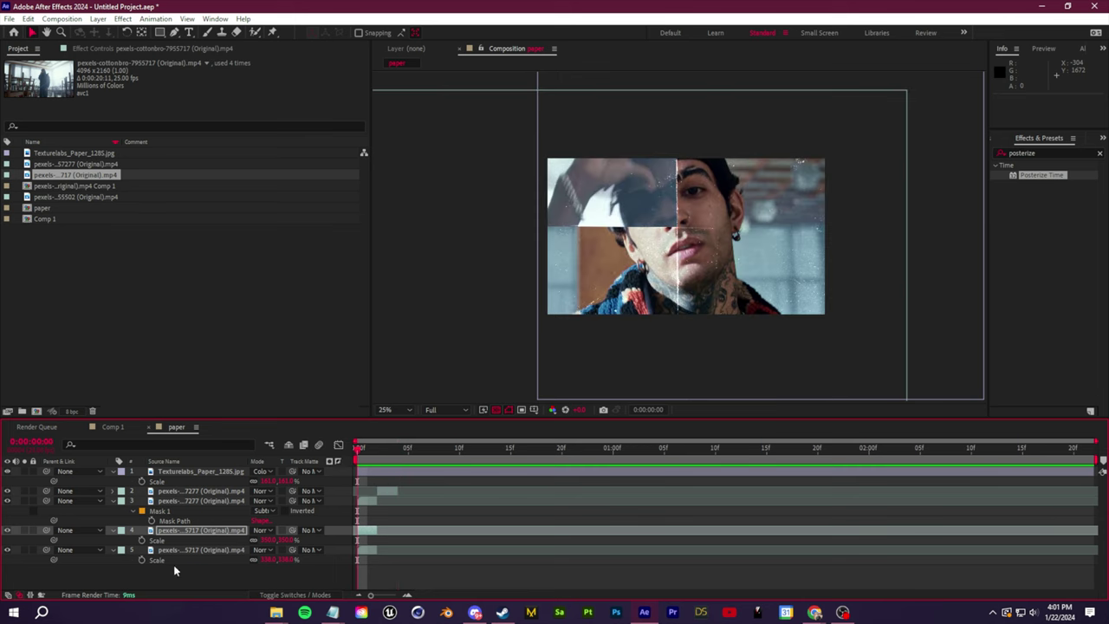
- Delete the Texturelabs_Paper_128S.jpg layer and Mask 1 from the first pexels-cottonbro-7957277 piece
{"action": "left_click", "coordinate": [197, 551], "text": "ctrl"}
{"action": "left_click", "coordinate": [221, 472]}
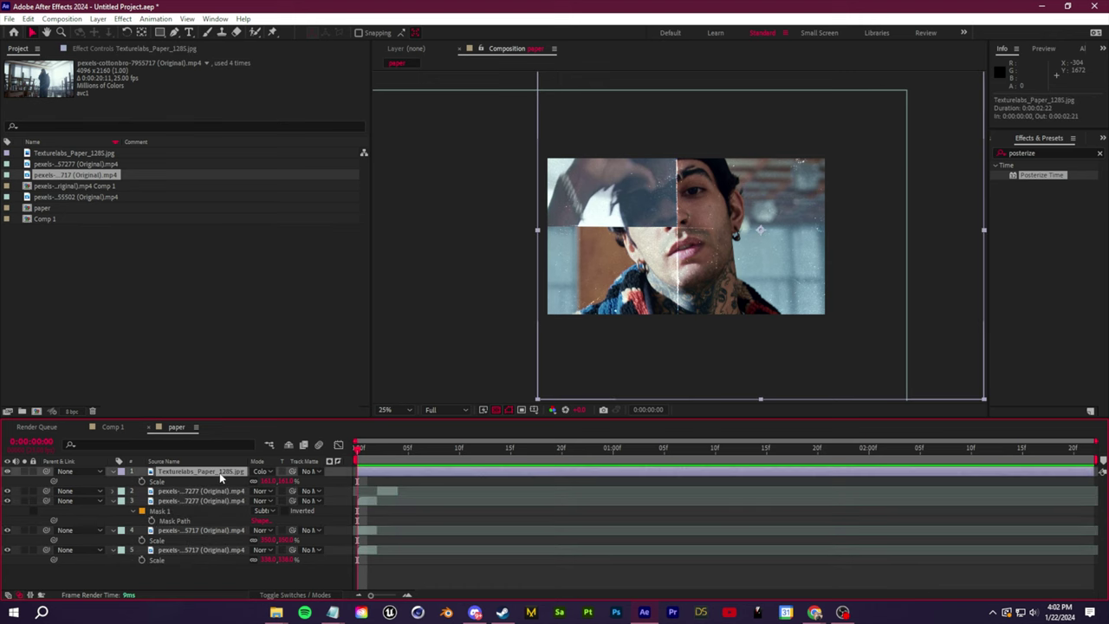
{"action": "key", "text": "Delete"}
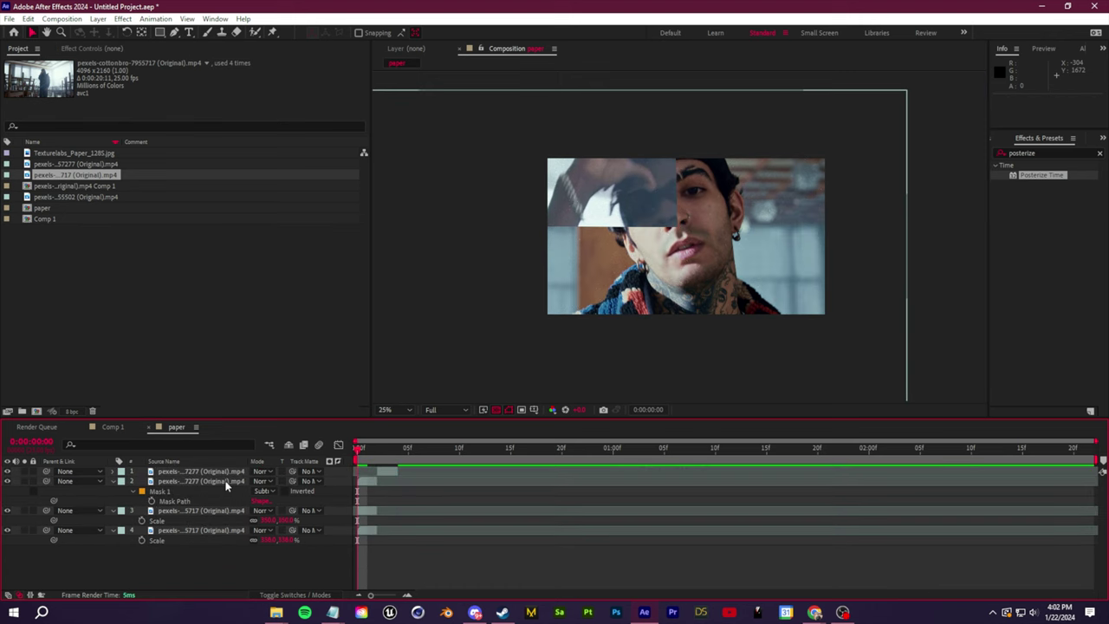
{"action": "left_click", "coordinate": [245, 481]}
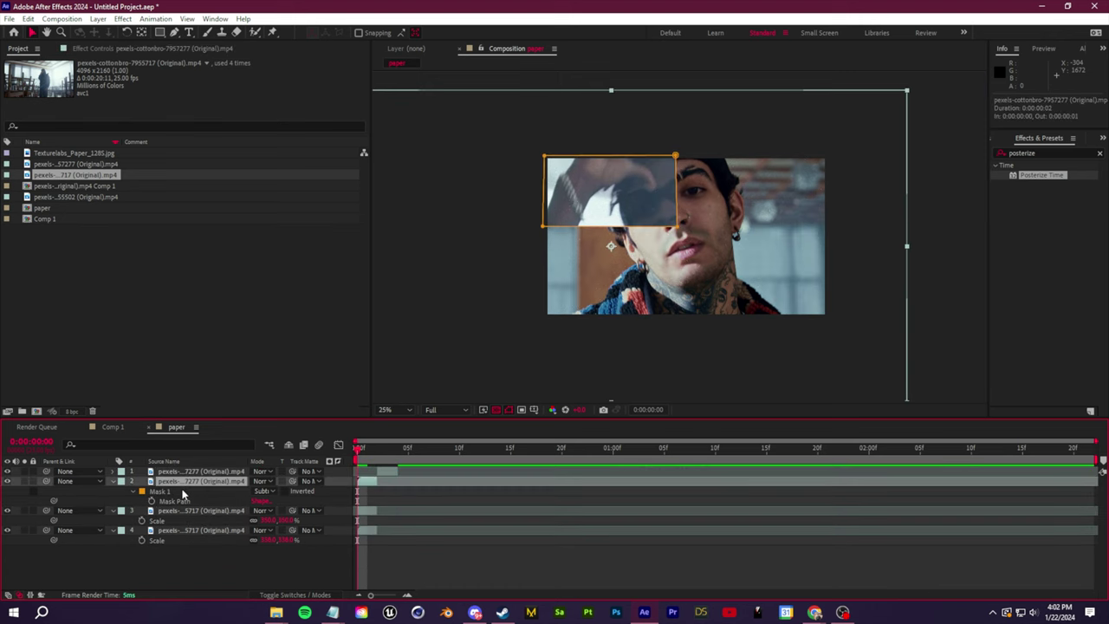
{"action": "left_click", "coordinate": [177, 492]}
{"action": "key", "text": "Delete"}
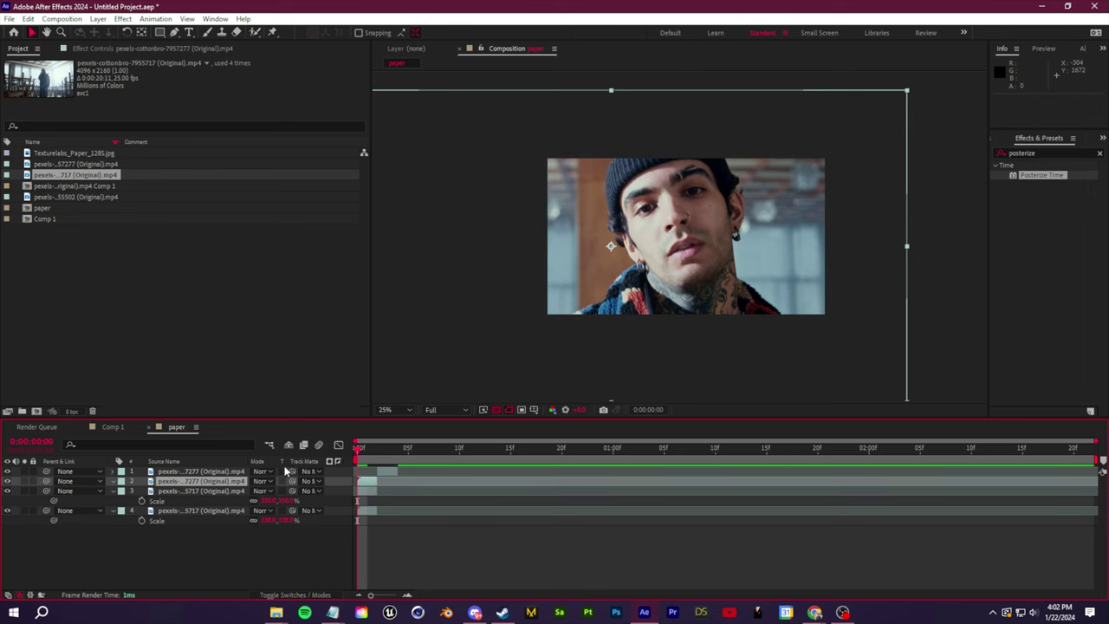
- Import the torn-paper image 2eb0a27f0eea80140366e30d65bda49c.jpg from the redrum tut folder and place it as the top layer at 300% scale
{"action": "mouse_move", "coordinate": [277, 612]}
{"action": "left_click", "coordinate": [253, 589]}
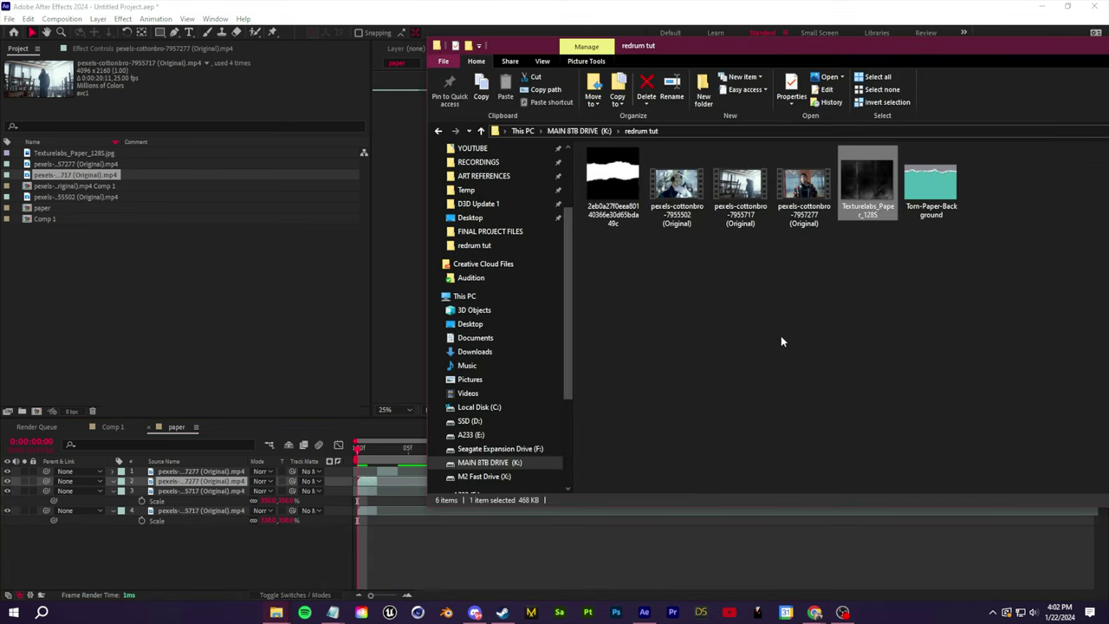
{"action": "left_click_drag", "start_coordinate": [612, 183], "coordinate": [623, 227]}
{"action": "double_click", "coordinate": [616, 210]}
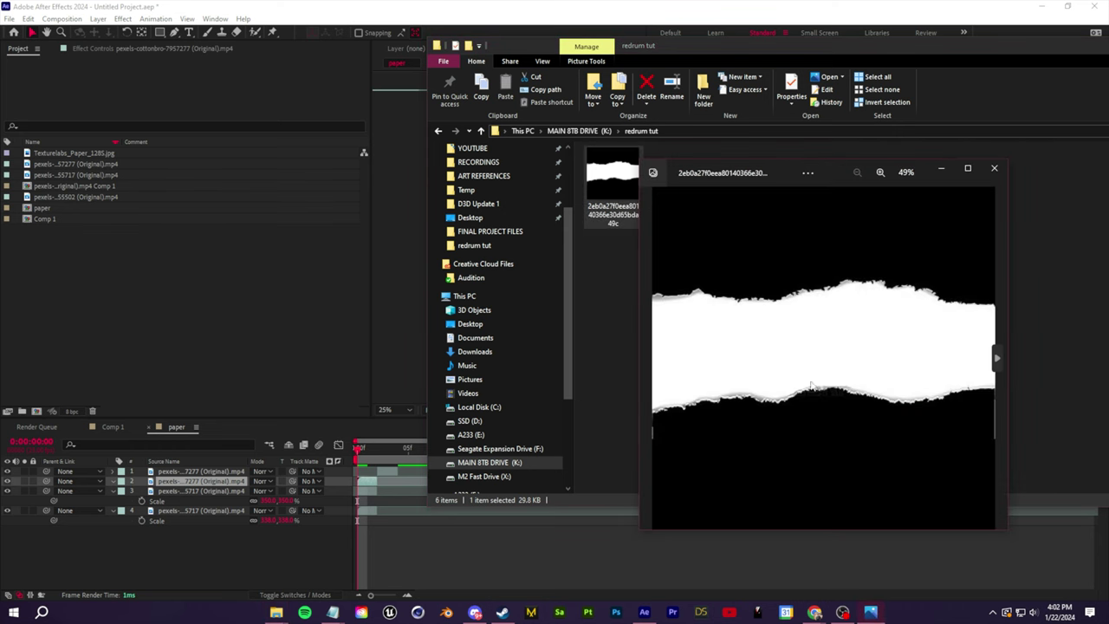
{"action": "left_click_drag", "start_coordinate": [613, 184], "coordinate": [290, 346]}
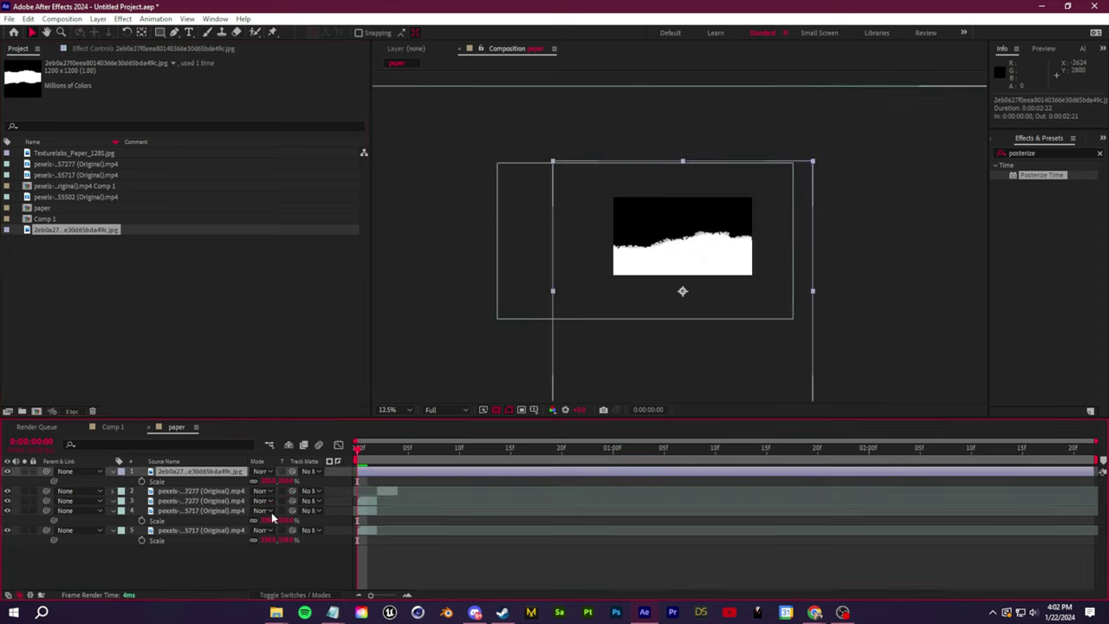
{"action": "scroll", "coordinate": [700, 248], "scroll_direction": "up", "scroll_amount": 1}
{"action": "scroll", "coordinate": [685, 258], "scroll_direction": "down", "scroll_amount": 1}
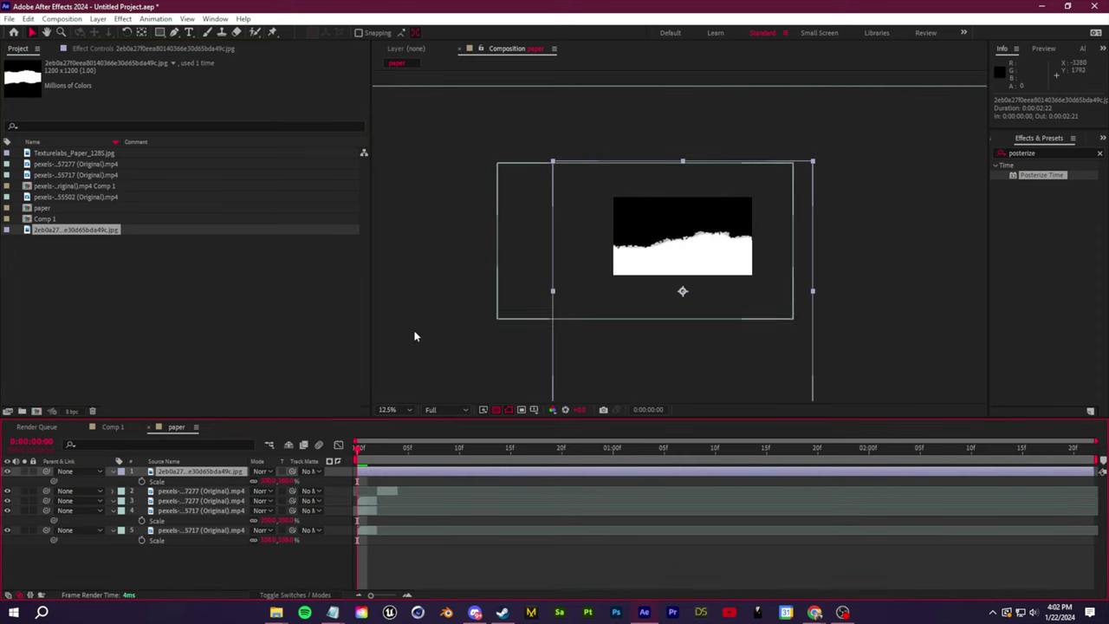
- Set the torn-paper image as the luma track matte of the first pexels-cottonbro-7957277 piece
{"action": "left_click", "coordinate": [212, 490]}
{"action": "left_click", "coordinate": [206, 509]}
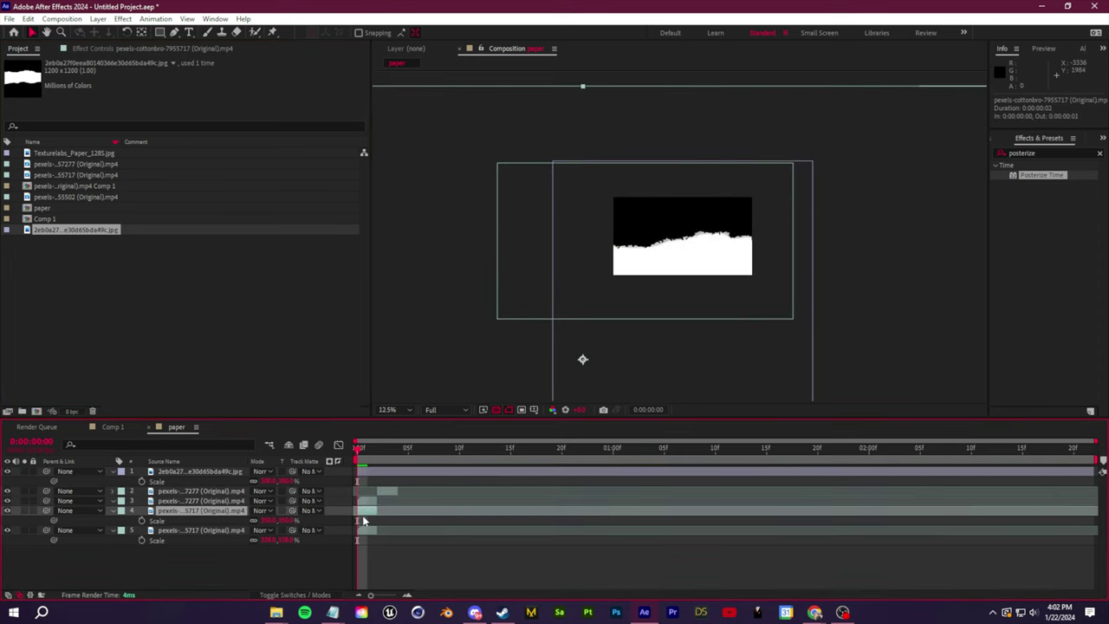
{"action": "left_click", "coordinate": [205, 501]}
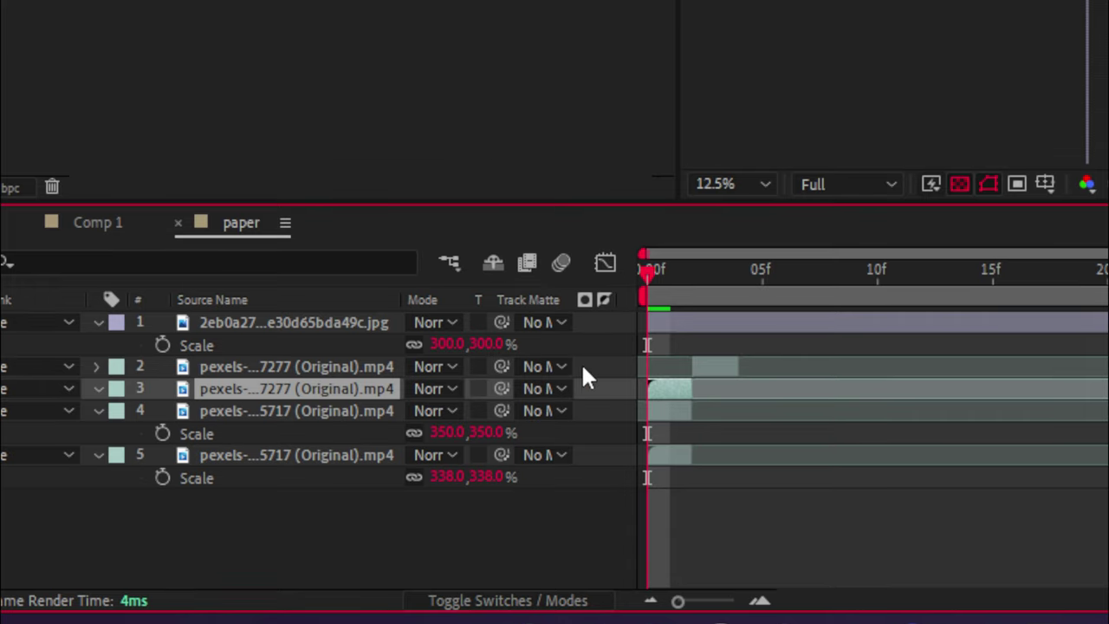
{"action": "left_click", "coordinate": [556, 389]}
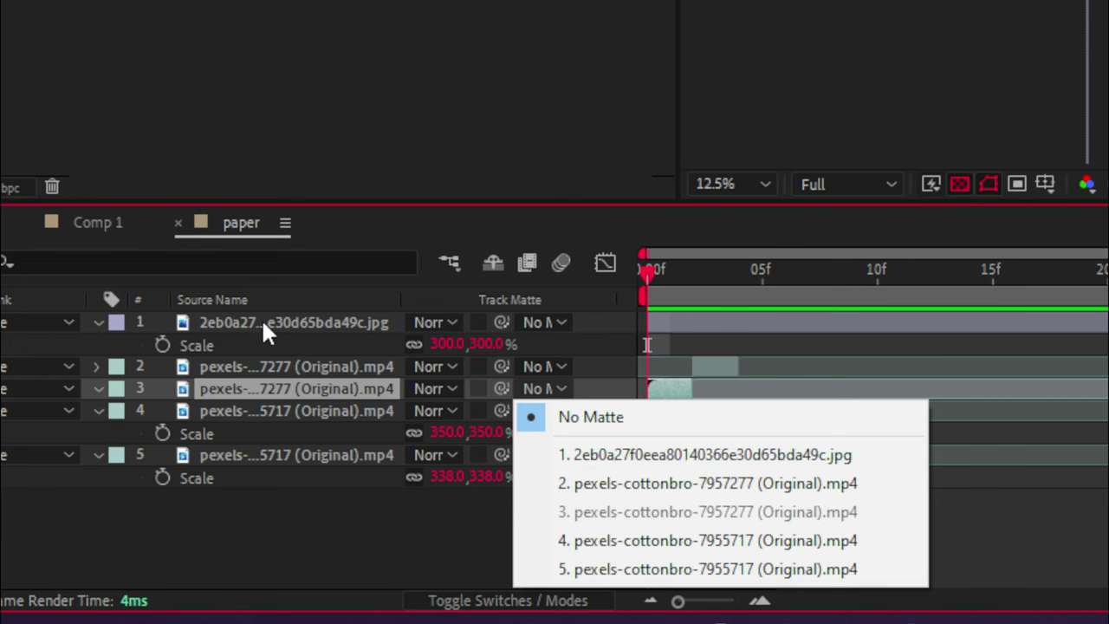
{"action": "left_click", "coordinate": [718, 453]}
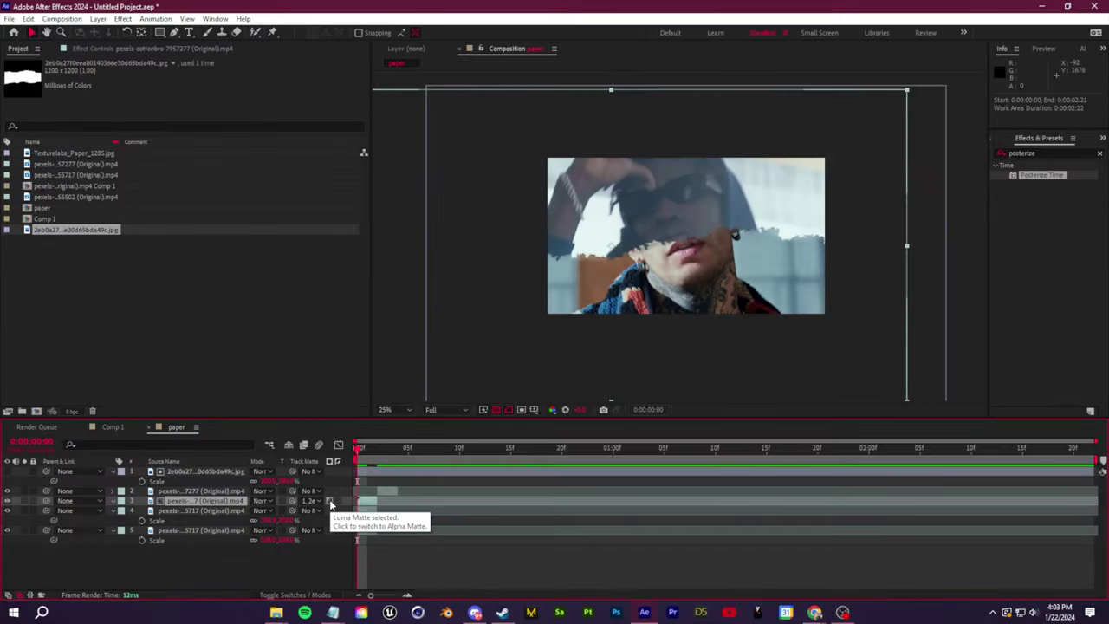
{"action": "left_click", "coordinate": [329, 503]}
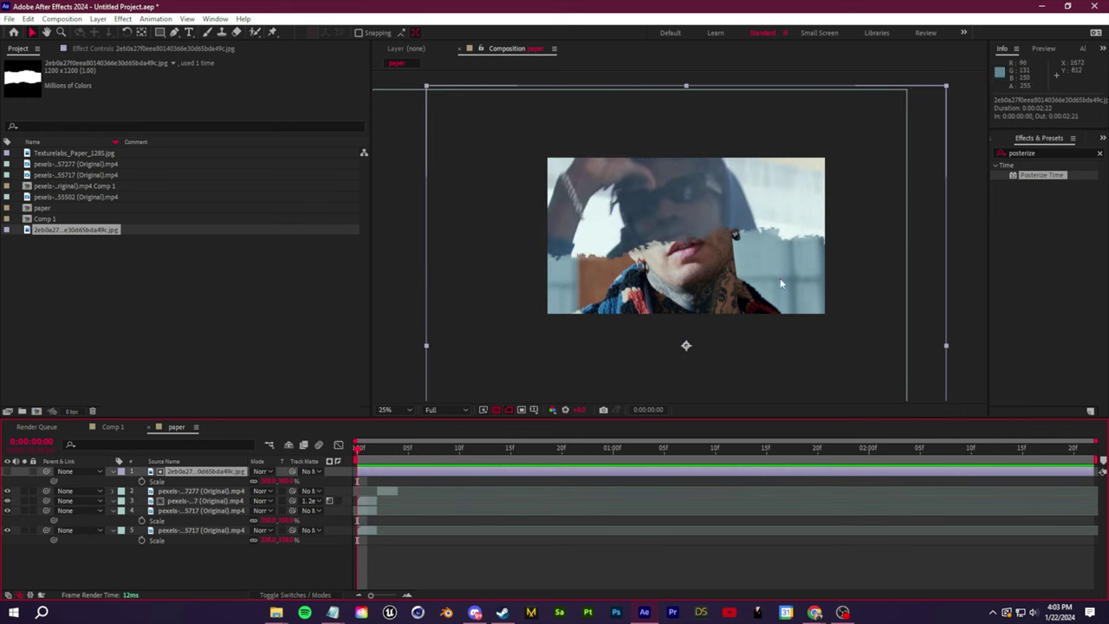
- Move the matted pexels-cottonbro-7957277 piece slightly up in the frame to about 418, 534
{"action": "left_click", "coordinate": [201, 491]}
{"action": "left_click", "coordinate": [199, 501]}
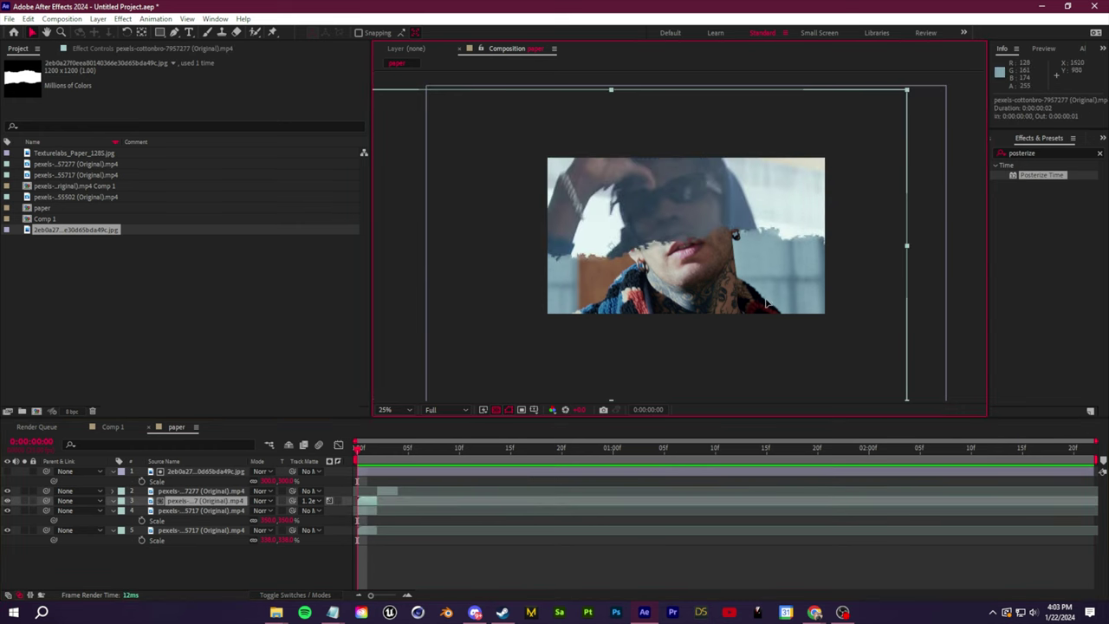
{"action": "left_click_drag", "start_coordinate": [767, 318], "coordinate": [788, 286]}
{"action": "scroll", "coordinate": [693, 242], "scroll_direction": "up", "scroll_amount": 2}
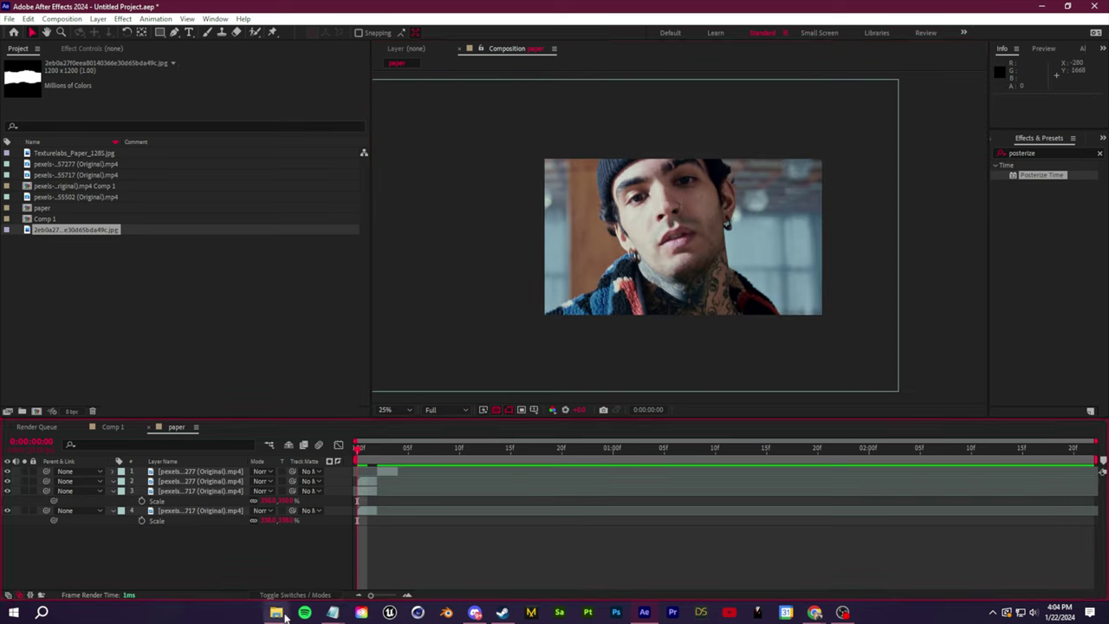
- Add paper (31).png from the Still Texture Images paper folder as the top layer of the paper composition
{"action": "left_click", "coordinate": [277, 614]}
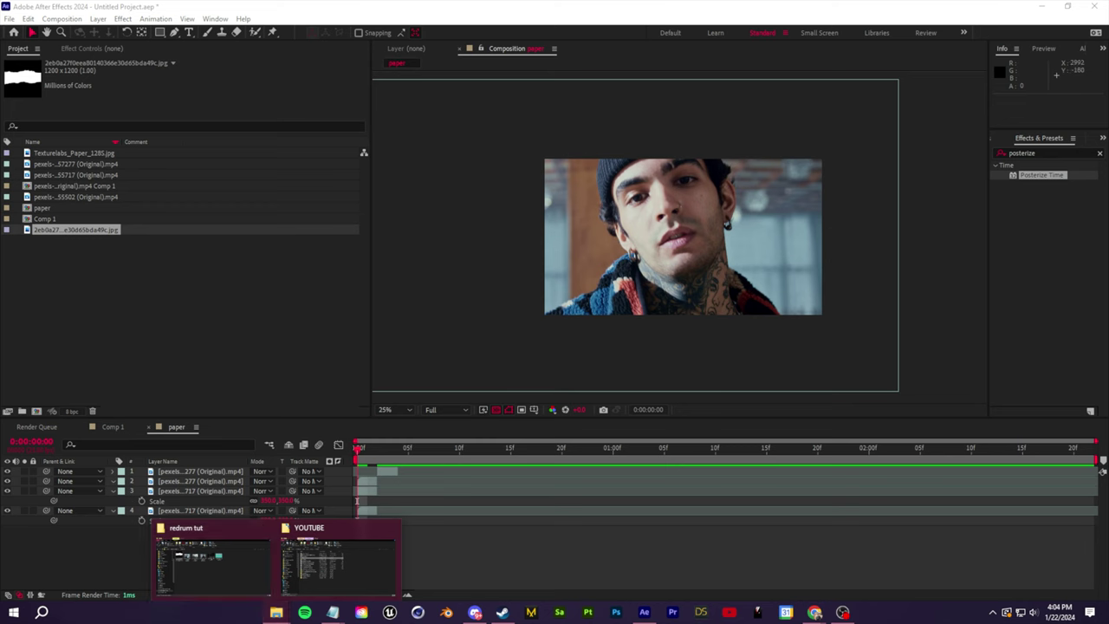
{"action": "left_click", "coordinate": [212, 563]}
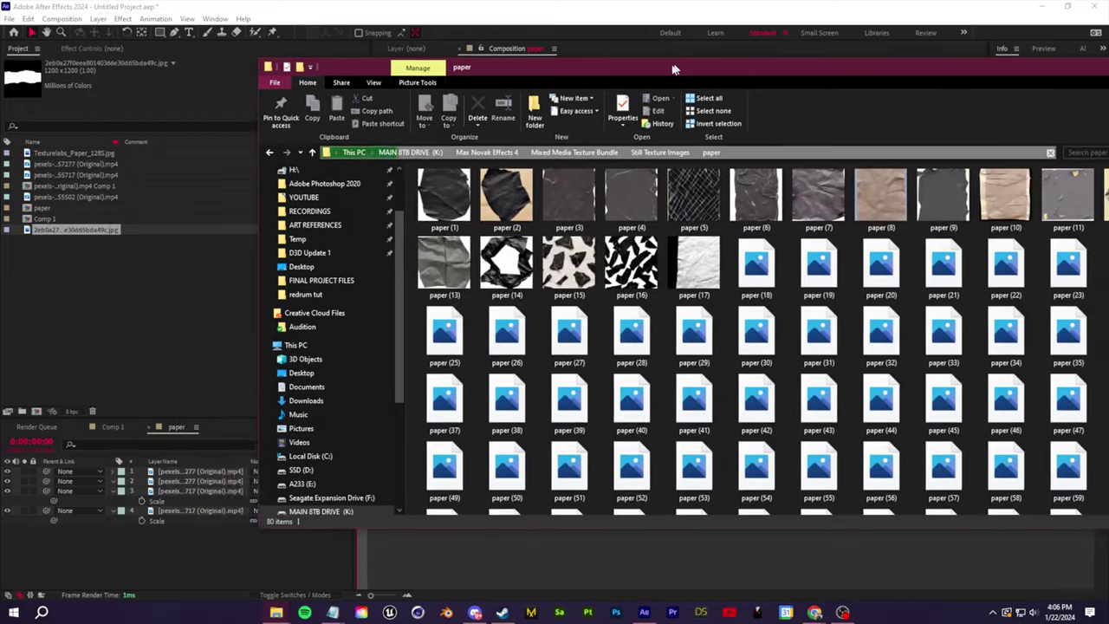
{"action": "left_click_drag", "start_coordinate": [533, 71], "coordinate": [587, 109]}
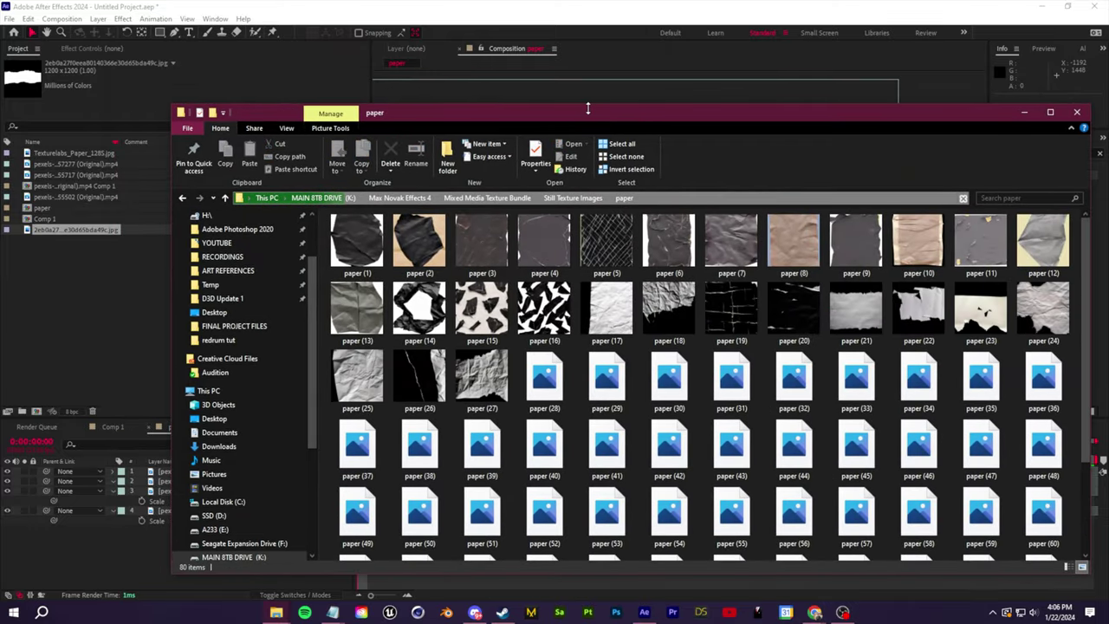
{"action": "left_click_drag", "start_coordinate": [731, 377], "coordinate": [139, 509]}
- Position the paper (31).png layer at about 884, -8 and scale it to 74%
{"action": "left_click_drag", "start_coordinate": [582, 260], "coordinate": [645, 279]}
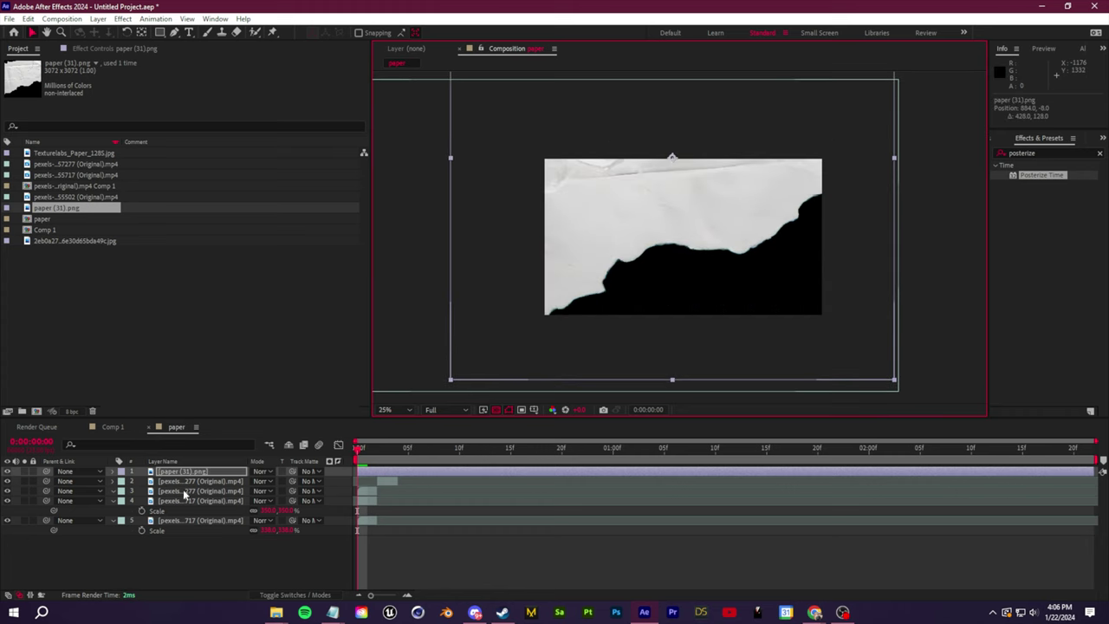
{"action": "key", "text": "s"}
{"action": "left_click_drag", "start_coordinate": [290, 481], "coordinate": [268, 481]}
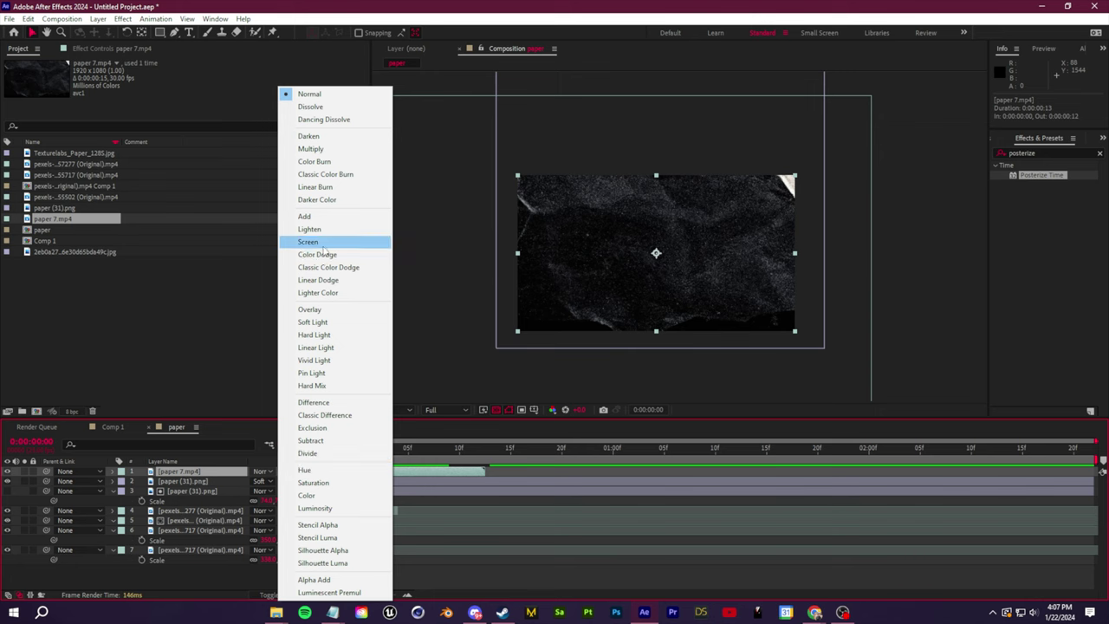
- Set the paper 7.mp4 layer's blend mode to Screen and preview the textured torn-paper composition
{"action": "left_click", "coordinate": [333, 246]}
{"action": "scroll", "coordinate": [665, 298], "scroll_direction": "up", "scroll_amount": 3}
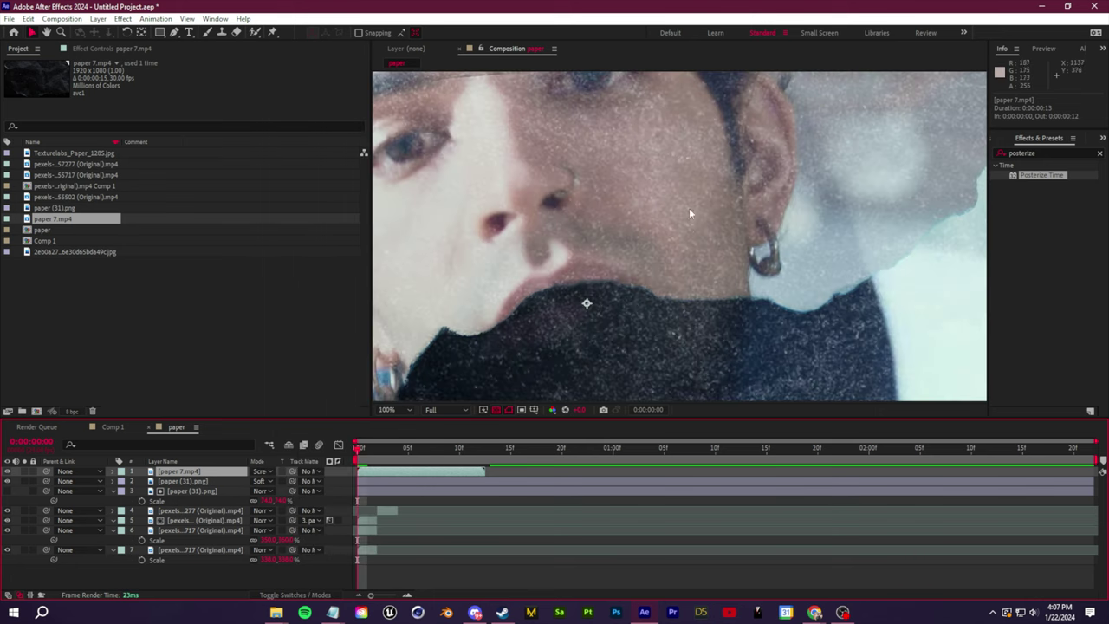
{"action": "scroll", "coordinate": [691, 209], "scroll_direction": "down", "scroll_amount": 3}
{"action": "key", "text": "space"}
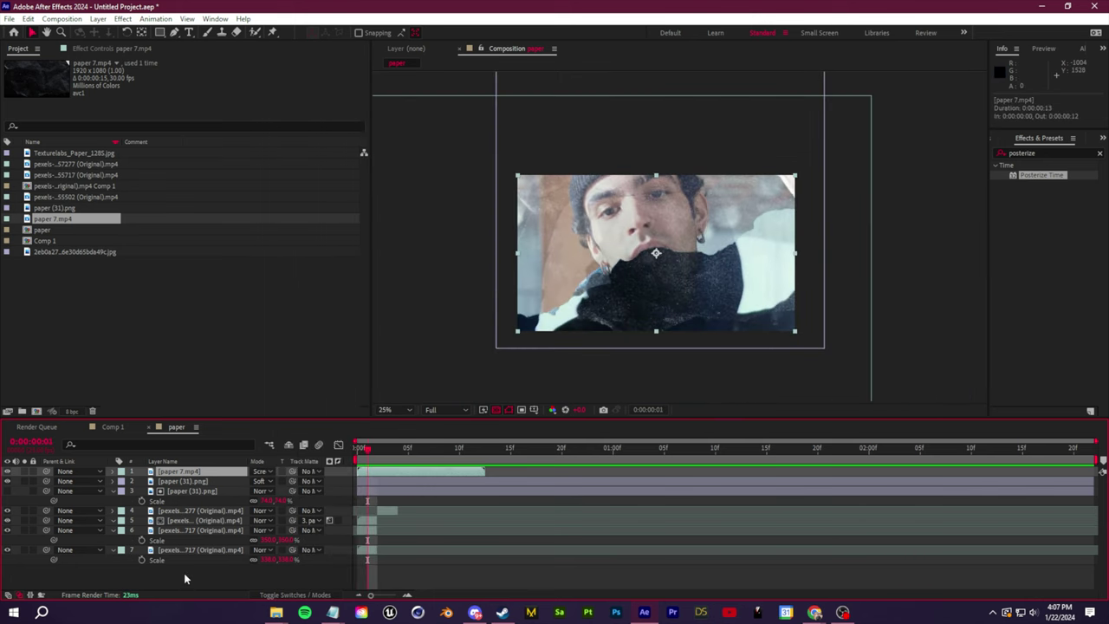
- Delete all layers from the paper composition
{"action": "key", "text": "ctrl+a"}
{"action": "key", "text": "Delete"}
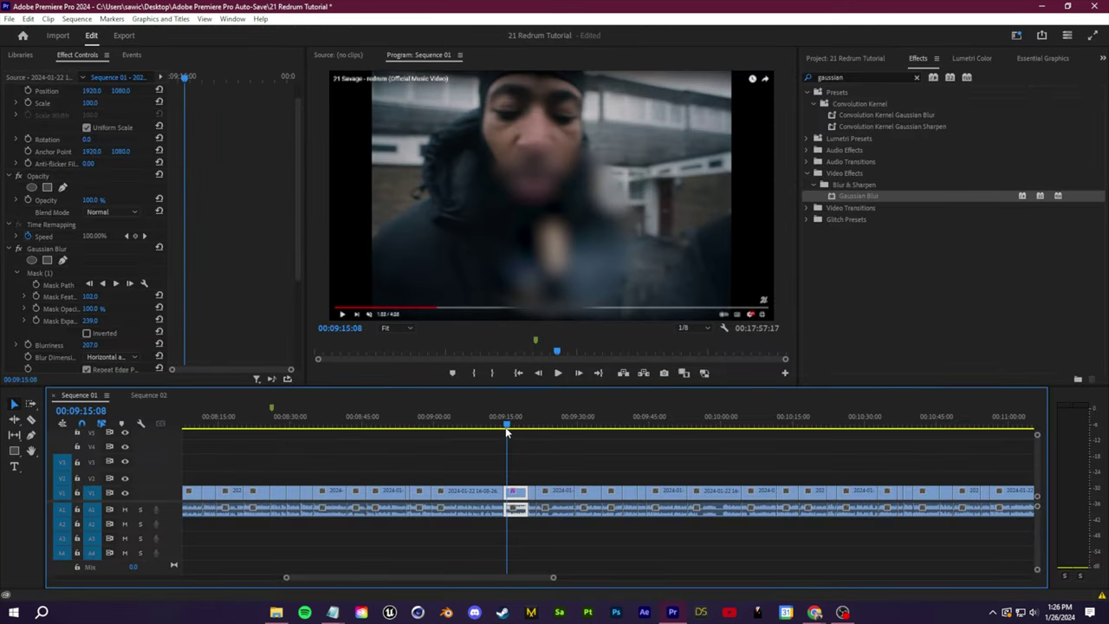
- In Premiere Pro, review the Gaussian-blurred clip in Sequence 01 between about 00:09:15 and 00:09:18
{"action": "left_click_drag", "start_coordinate": [507, 432], "coordinate": [519, 434]}
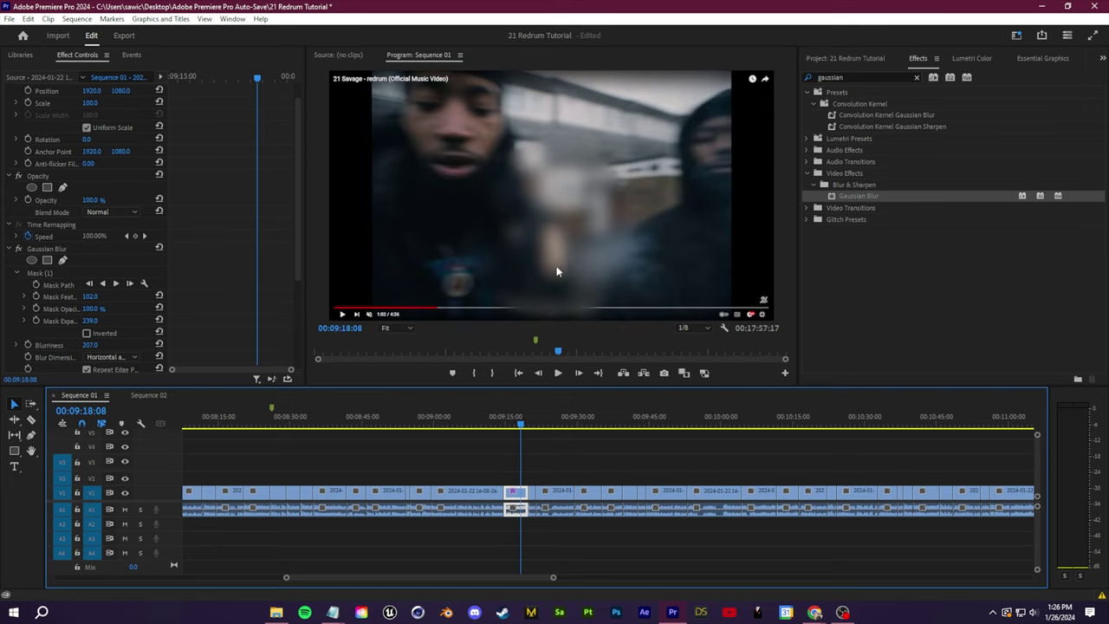
{"action": "left_click", "coordinate": [510, 422]}
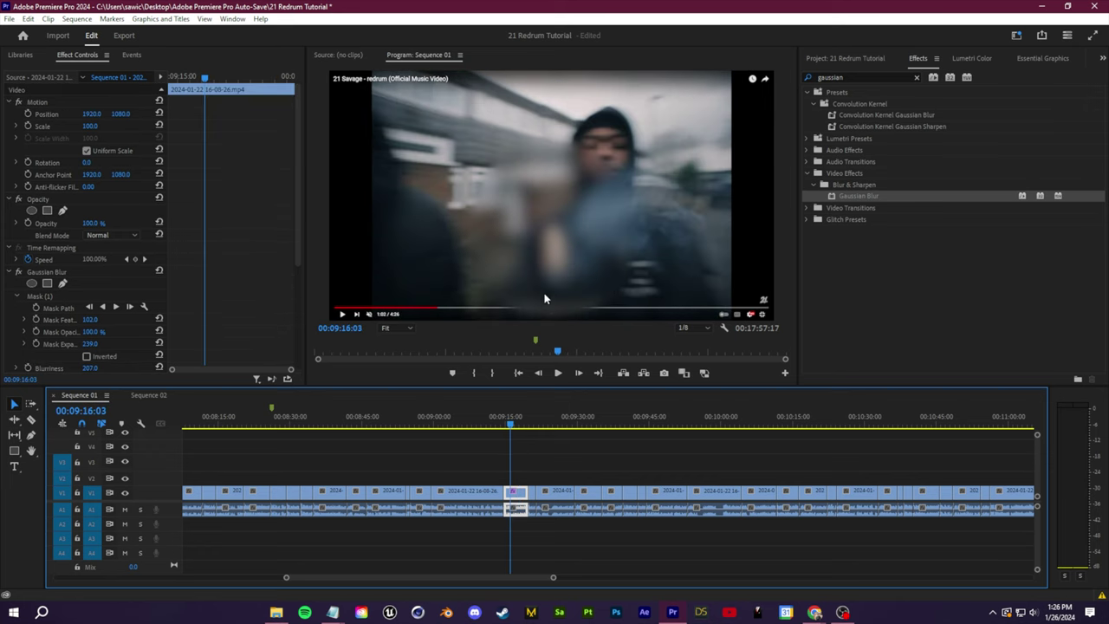
{"action": "left_click", "coordinate": [517, 424]}
{"action": "left_click_drag", "start_coordinate": [536, 425], "coordinate": [506, 439]}
- Open Sequence 02 and place the A234_07301935_C006.braw clip on video track V2 at 00:00:00:00
{"action": "left_click", "coordinate": [153, 397]}
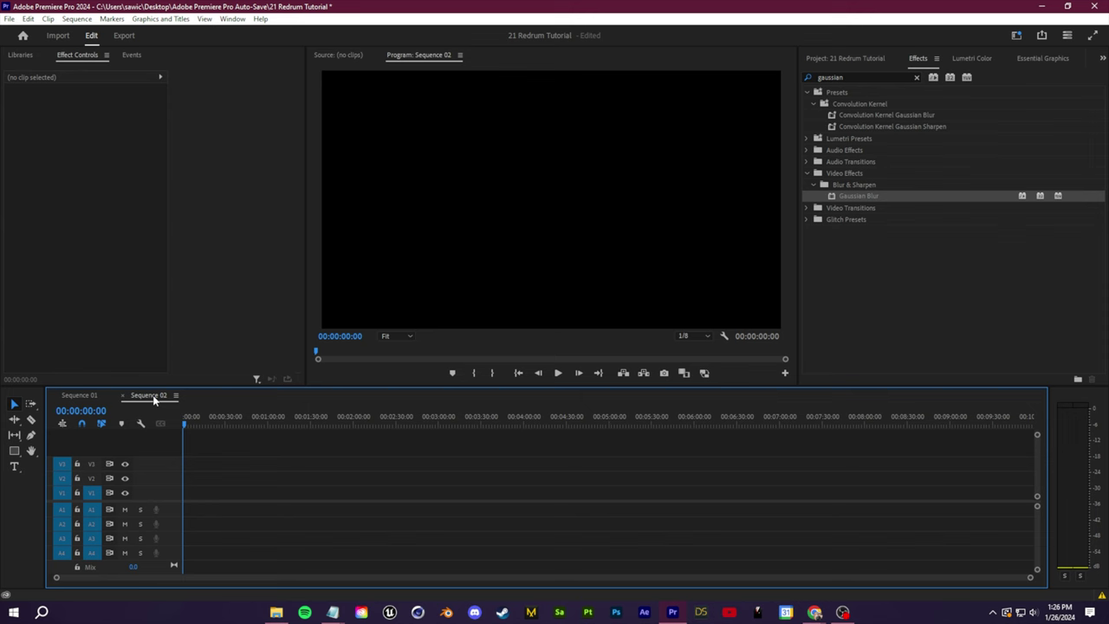
{"action": "left_click", "coordinate": [274, 614]}
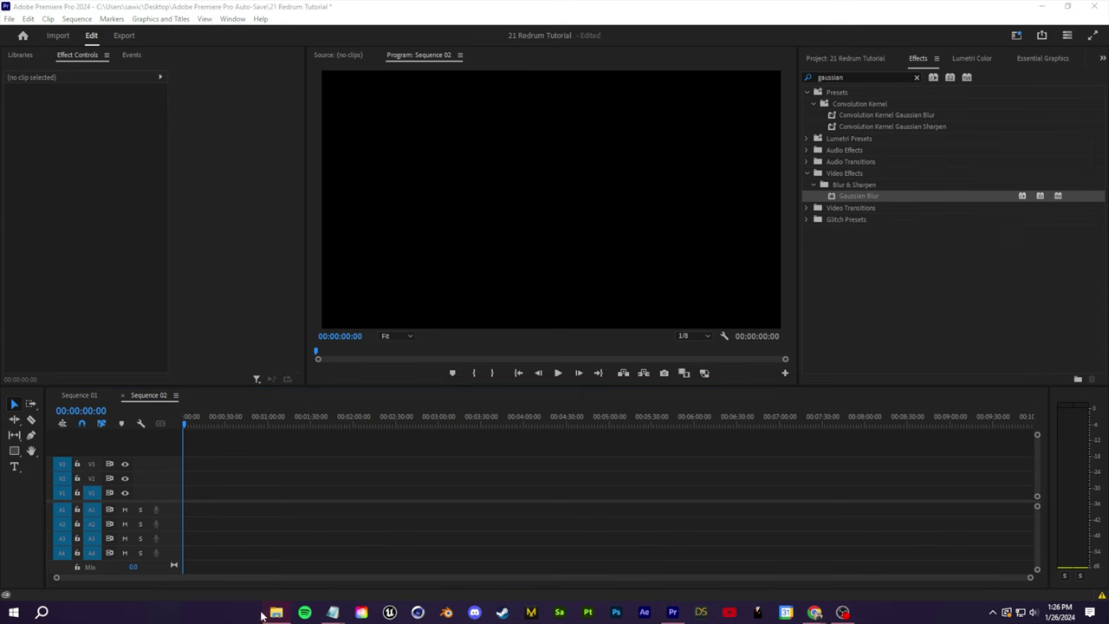
{"action": "left_click", "coordinate": [503, 516]}
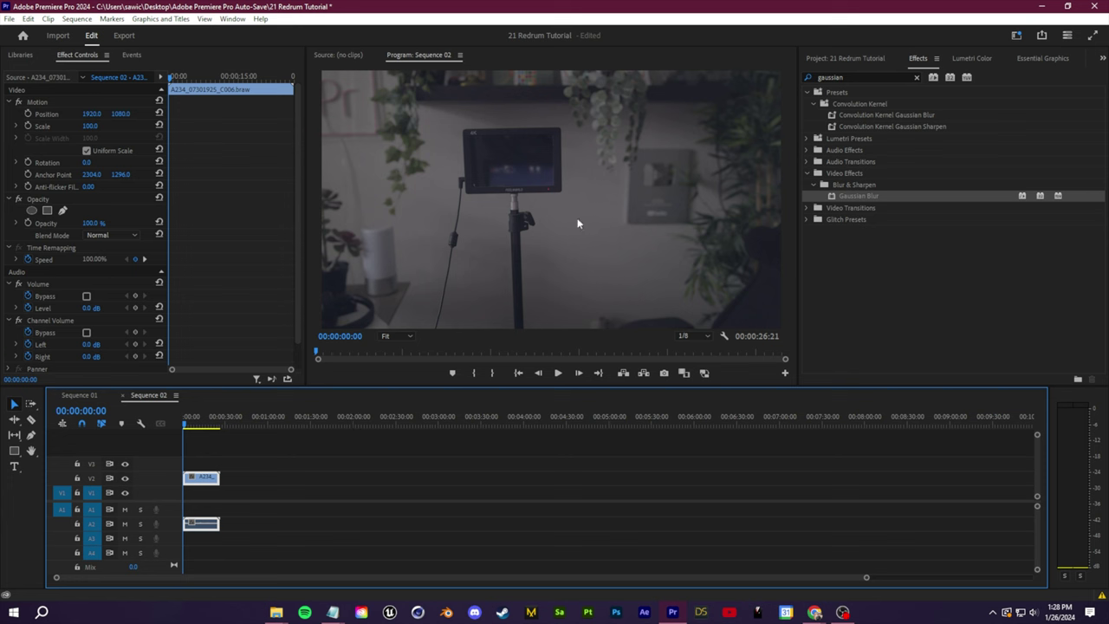
{"action": "left_click", "coordinate": [450, 449]}
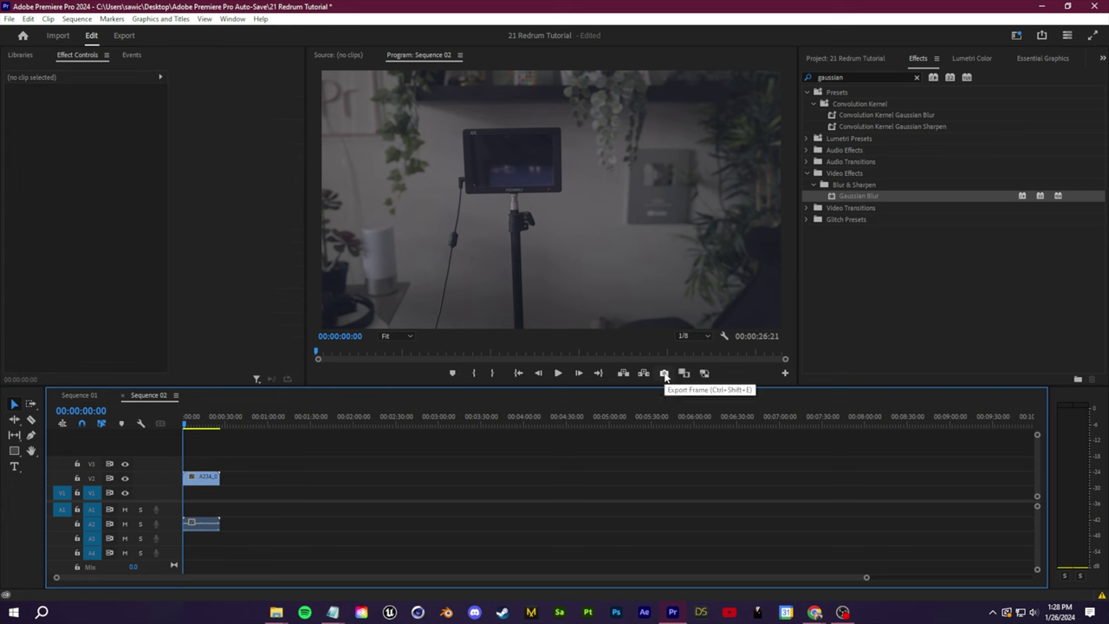
- Export the current frame of Sequence 02 as a PNG still named CLEAN PLATE
{"action": "left_click", "coordinate": [664, 373]}
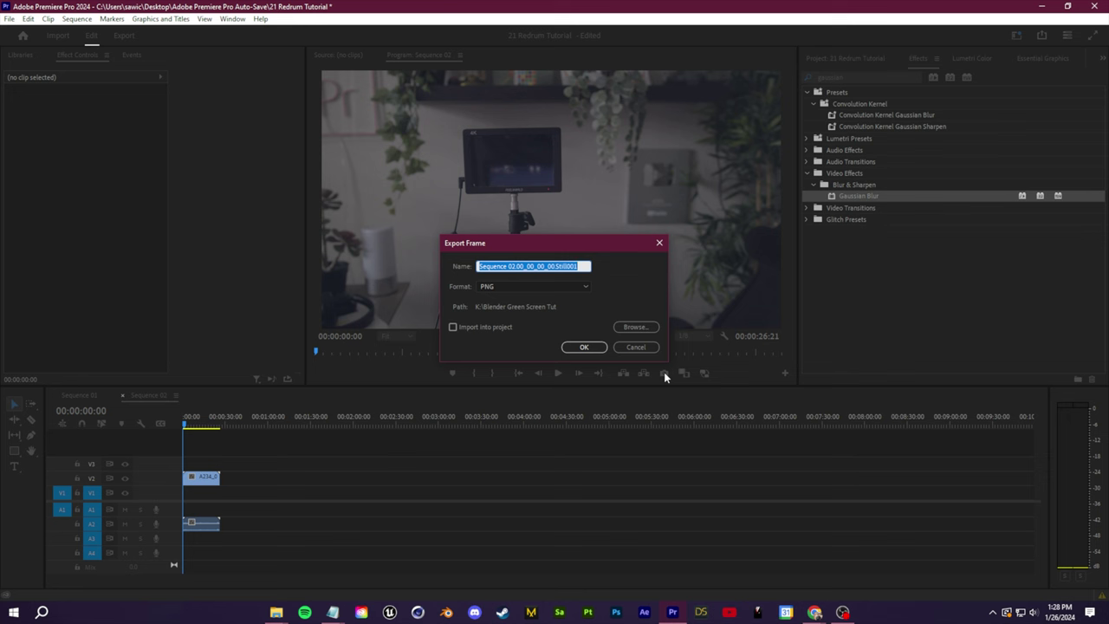
{"action": "type", "text": "CLE"}
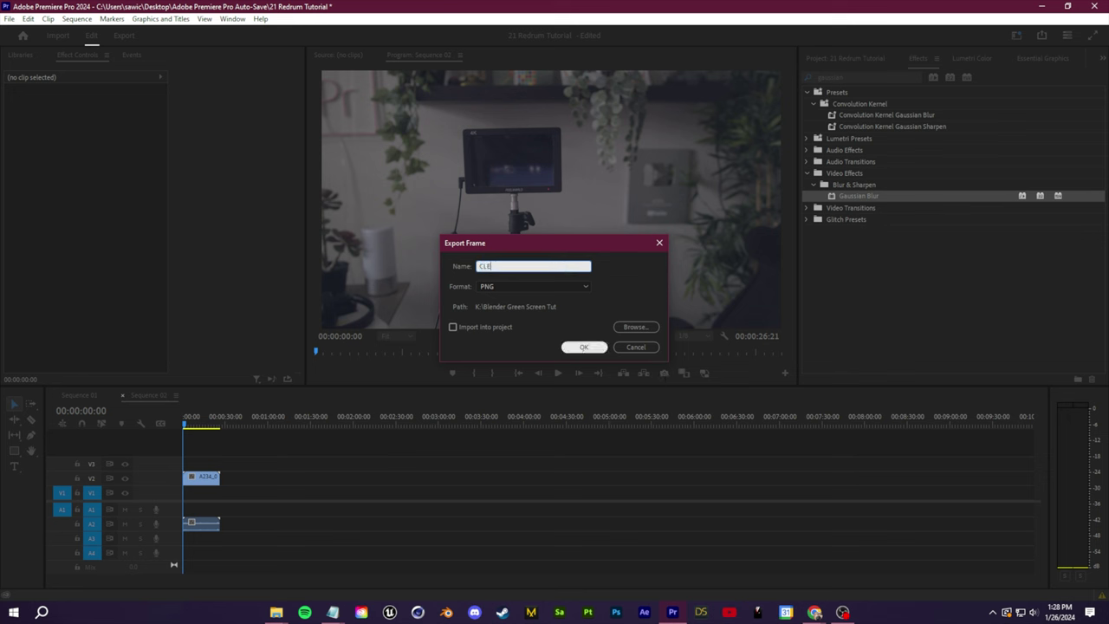
{"action": "type", "text": "AN P"}
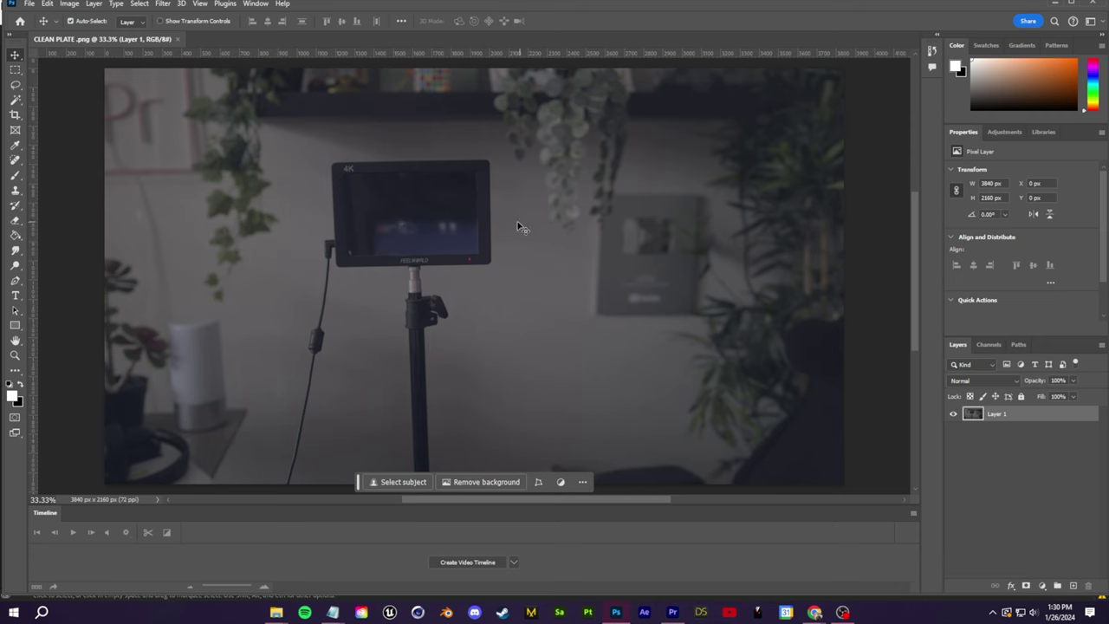
- In Photoshop, lasso the cable hanging beside the monitor in CLEAN PLATE .png and generate a fill with the prompt "remove wire"
{"action": "scroll", "coordinate": [519, 228], "scroll_direction": "down", "scroll_amount": 3}
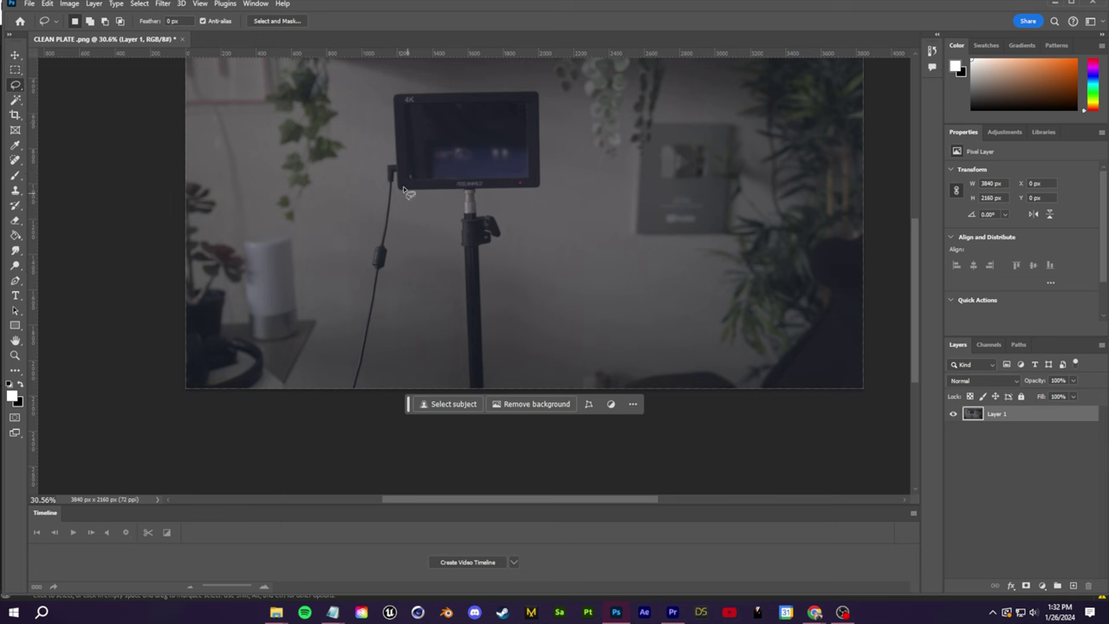
{"action": "mouse_move", "coordinate": [380, 154]}
{"action": "left_mouse_down"}
{"action": "mouse_move", "coordinate": [310, 342]}
{"action": "mouse_move", "coordinate": [311, 395]}
{"action": "mouse_move", "coordinate": [368, 420]}
{"action": "left_mouse_up"}
{"action": "left_click_drag", "start_coordinate": [400, 190], "coordinate": [381, 156]}
{"action": "left_click", "coordinate": [268, 408]}
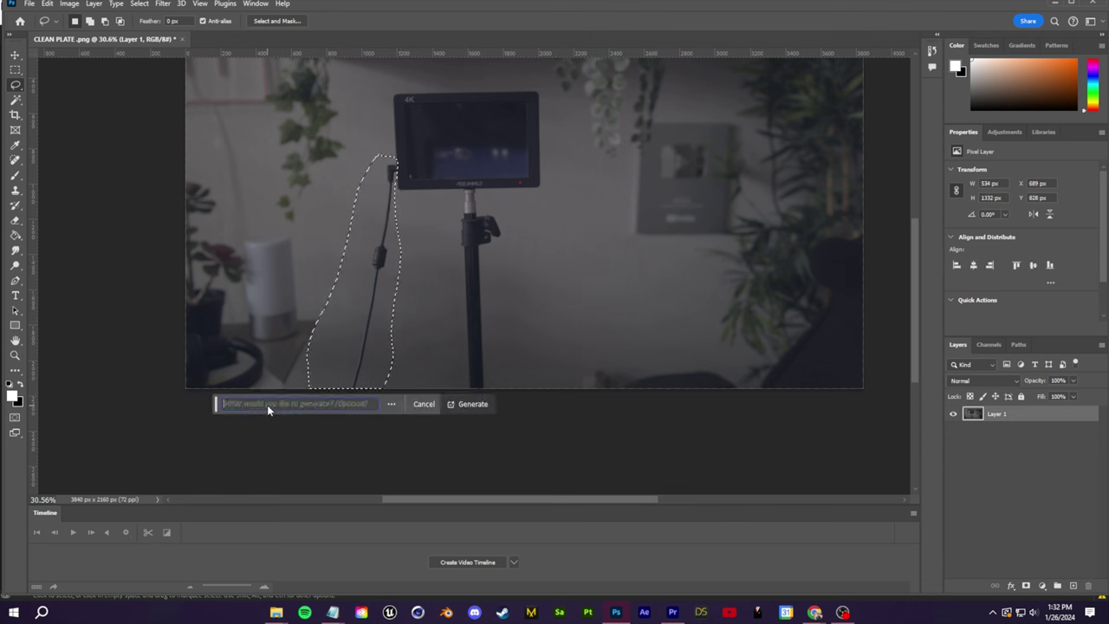
{"action": "type", "text": "remove wire"}
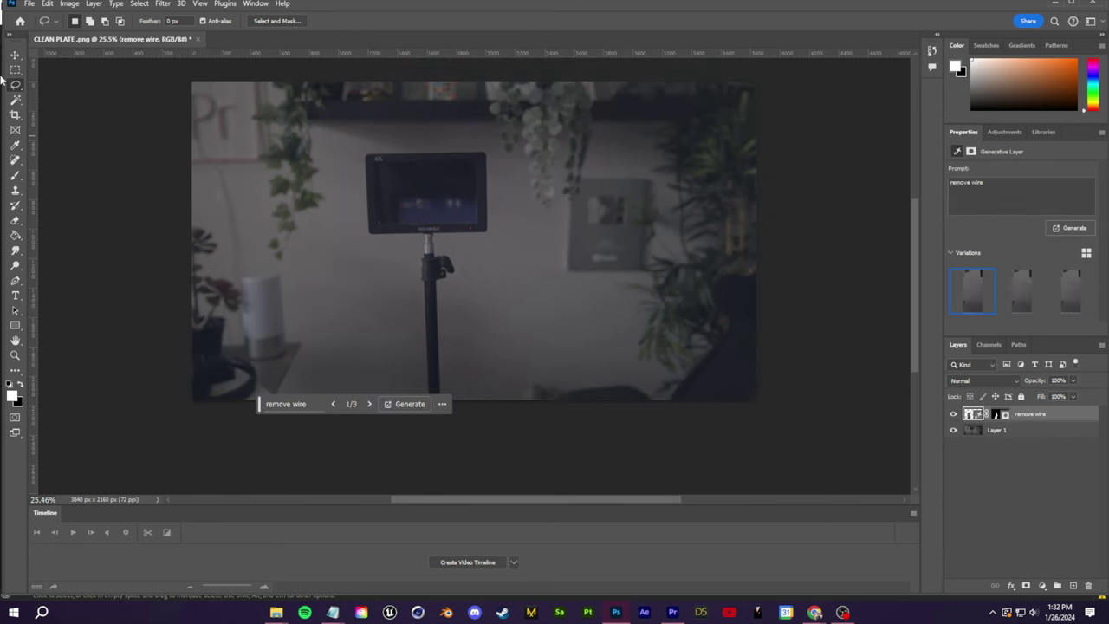
- Select the tripod below the monitor with a rectangular marquee, generate a fill with the prompt "remove tripod", and inspect the filled wall closely
{"action": "key", "text": "m"}
{"action": "left_click_drag", "start_coordinate": [414, 233], "coordinate": [460, 460]}
{"action": "left_click", "coordinate": [357, 416]}
{"action": "type", "text": "remove tr"}
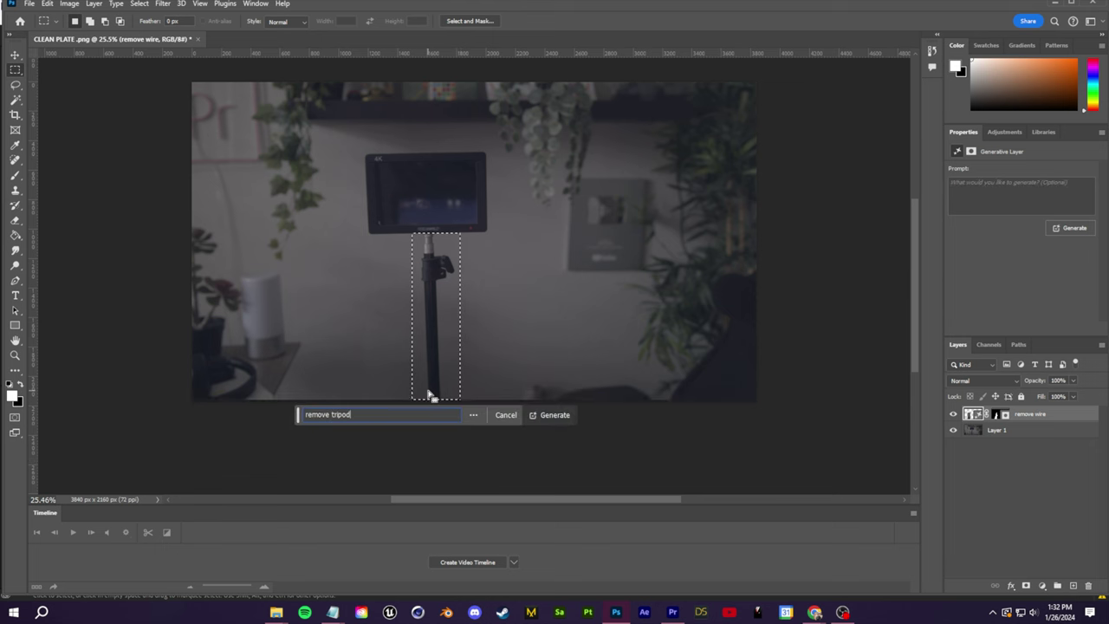
{"action": "type", "text": "ipod"}
{"action": "key", "text": "Return"}
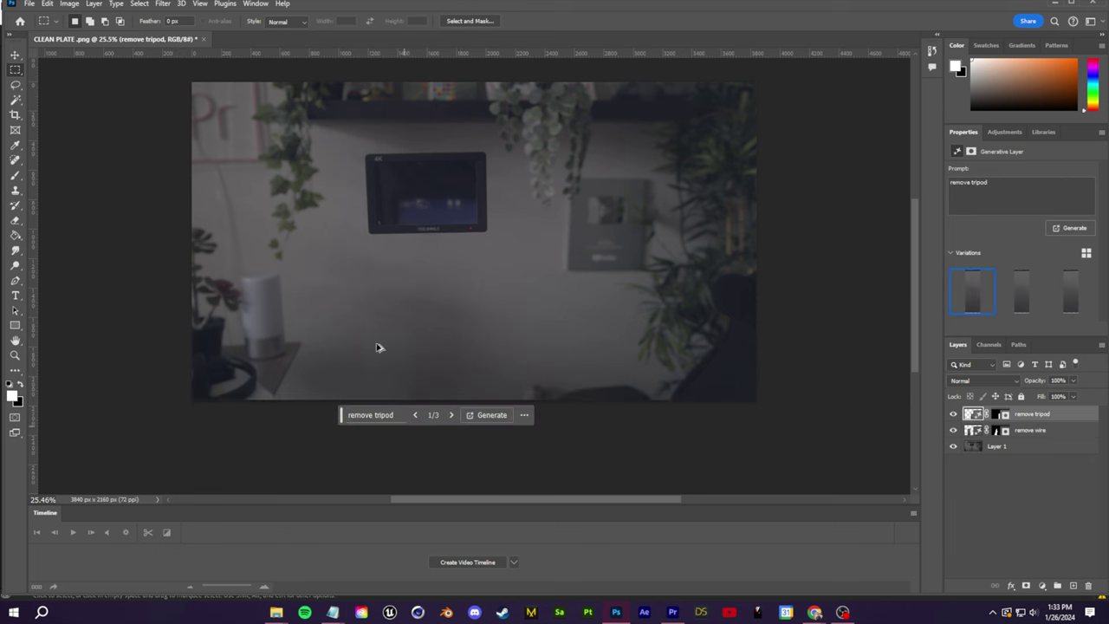
{"action": "scroll", "coordinate": [398, 174], "scroll_direction": "up", "scroll_amount": 6}
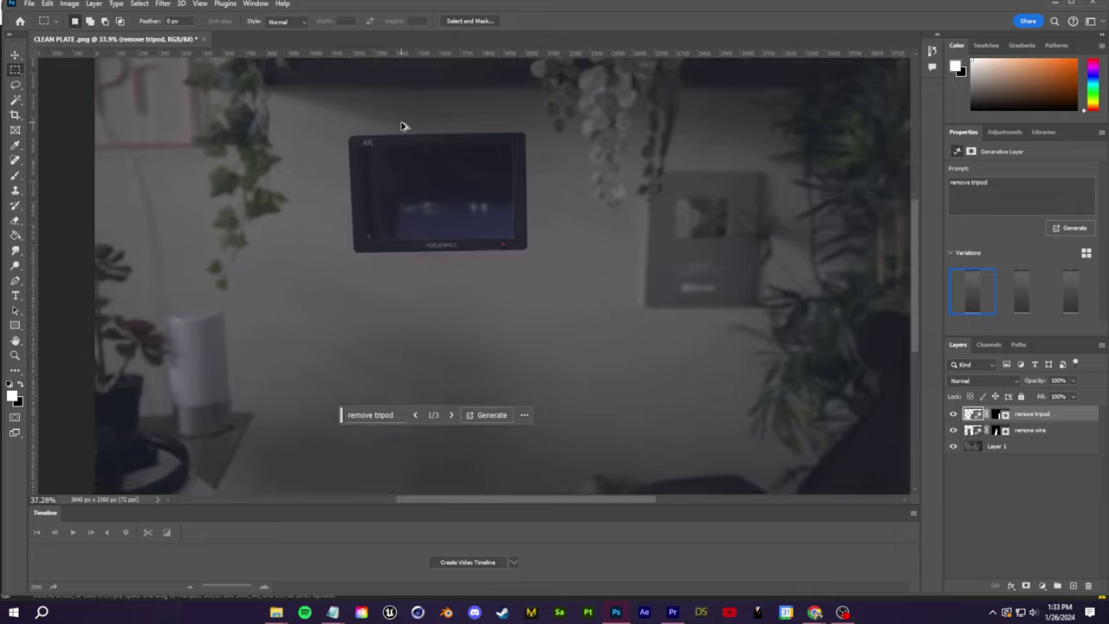
{"action": "scroll", "coordinate": [410, 160], "scroll_direction": "down", "scroll_amount": 6}
{"action": "scroll", "coordinate": [431, 349], "scroll_direction": "down", "scroll_amount": 4}
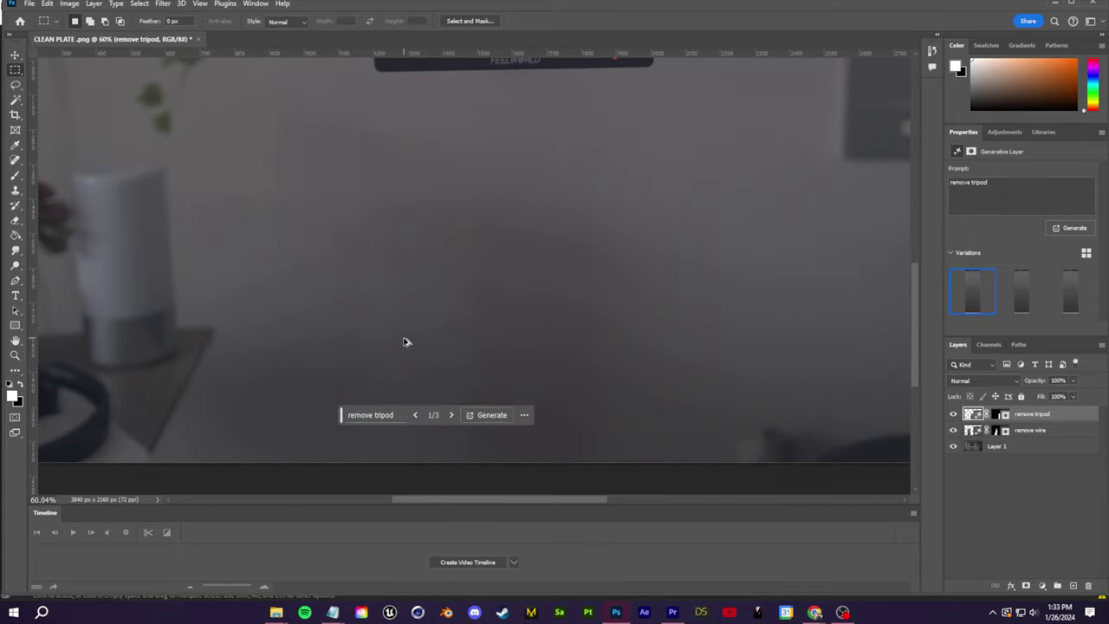
{"action": "left_click_drag", "start_coordinate": [405, 341], "coordinate": [363, 344]}
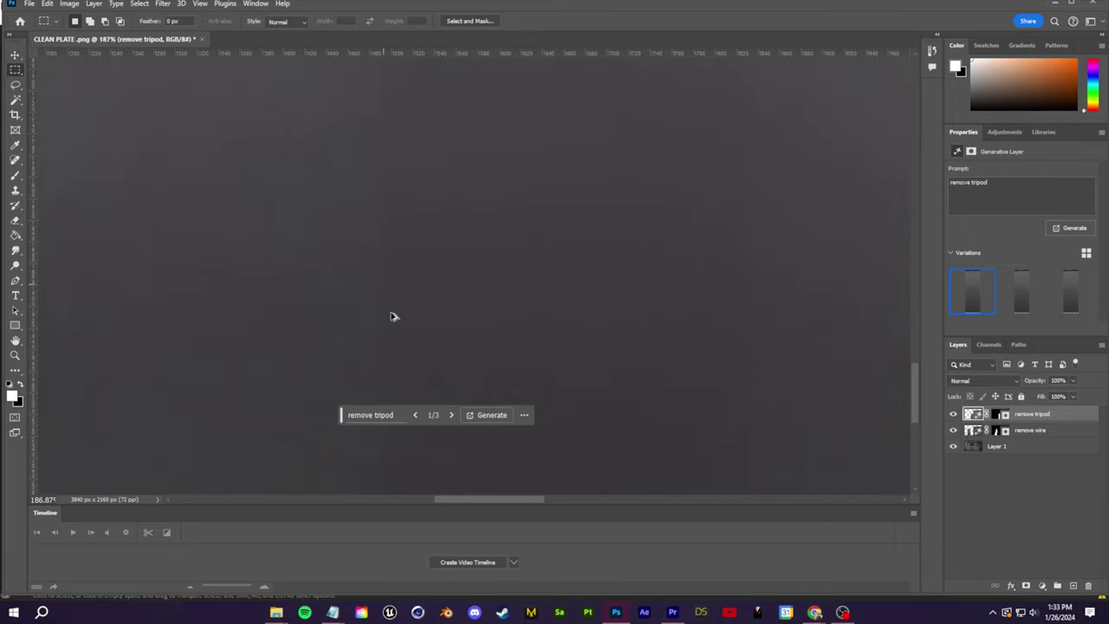
{"action": "scroll", "coordinate": [404, 255], "scroll_direction": "down", "scroll_amount": 6}
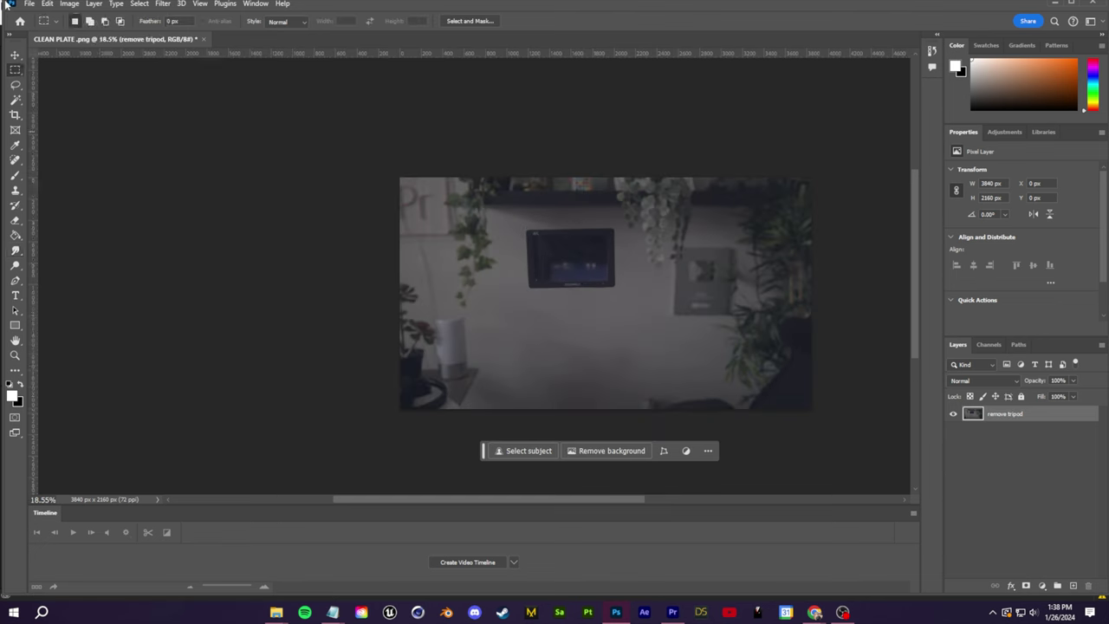
- Export the retouched image as a PNG named CLEAN PLATE_ in the redrum tut folder
{"action": "left_click", "coordinate": [29, 4]}
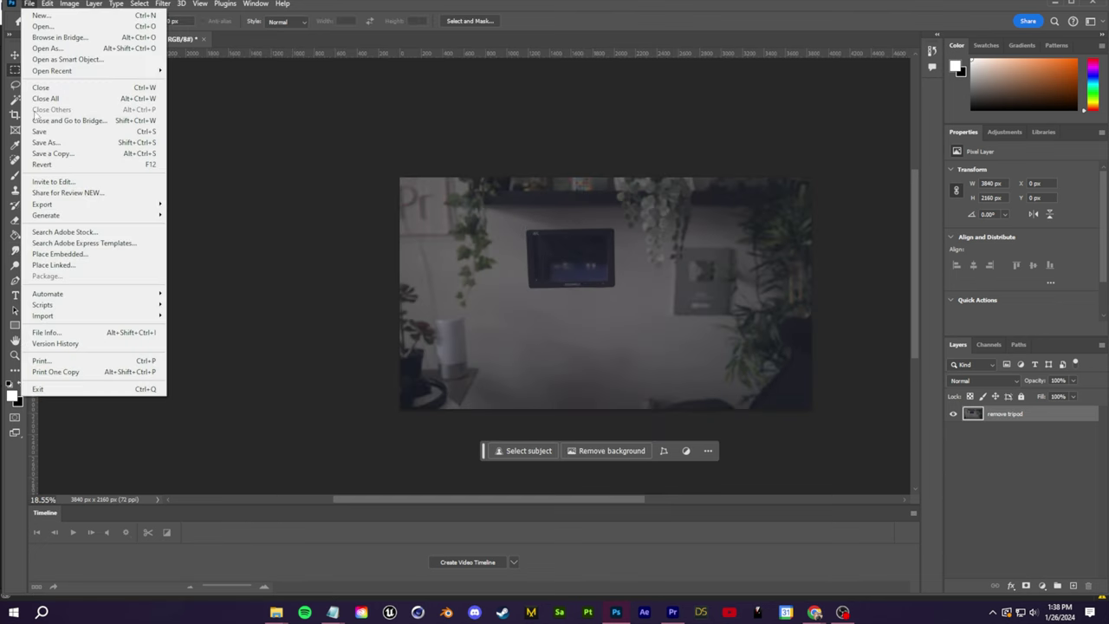
{"action": "mouse_move", "coordinate": [78, 208]}
{"action": "left_click", "coordinate": [201, 204]}
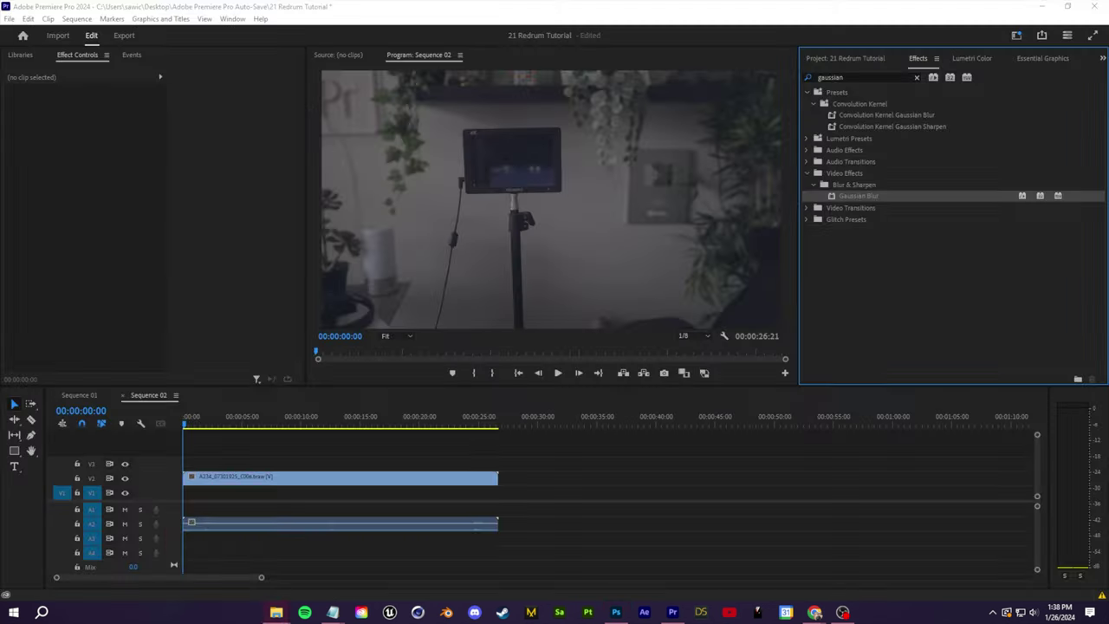
- In Premiere Pro, place CLEAN PLATE_.png on video track V3 above the footage and toggle the track's visibility to compare the two layers
{"action": "left_click_drag", "start_coordinate": [1107, 494], "coordinate": [185, 465]}
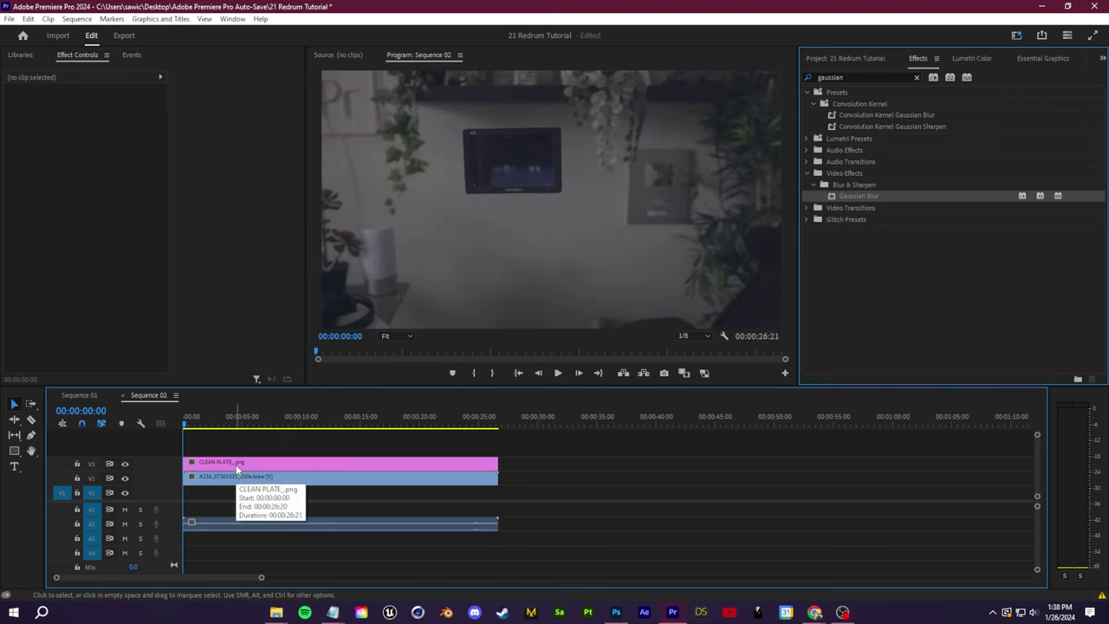
{"action": "left_click", "coordinate": [218, 464]}
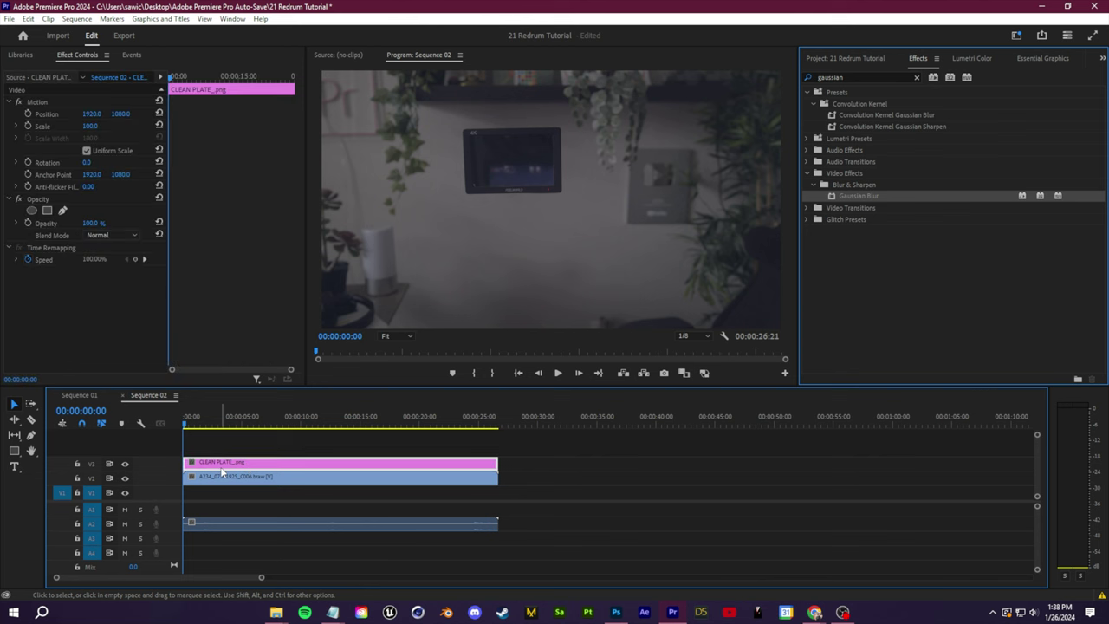
{"action": "left_click", "coordinate": [124, 464]}
{"action": "left_click", "coordinate": [124, 463]}
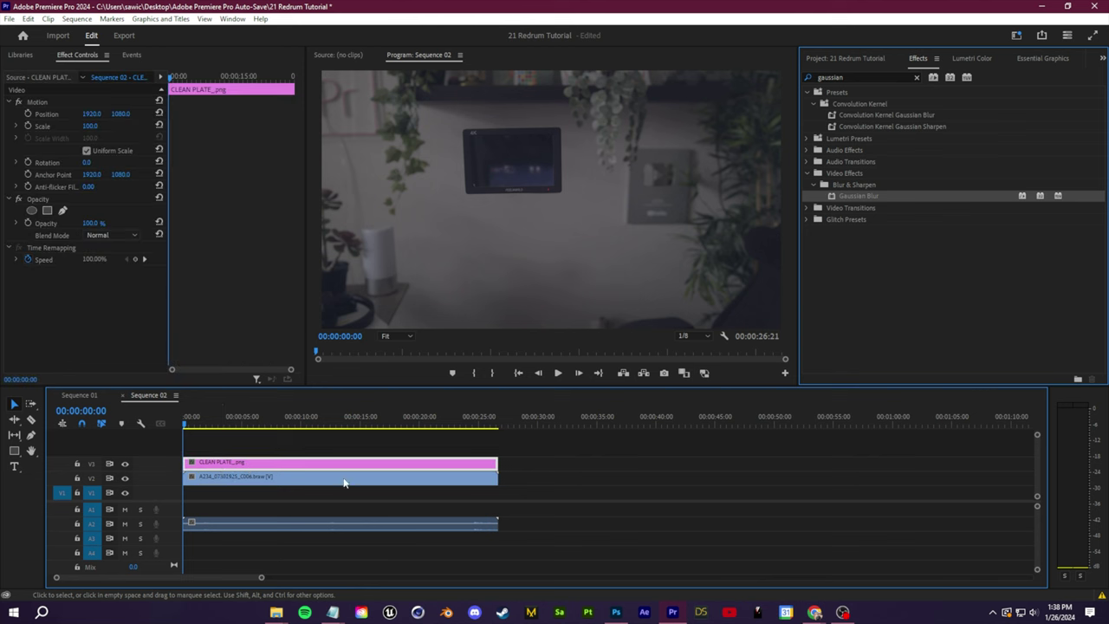
{"action": "left_click", "coordinate": [124, 463]}
{"action": "left_click", "coordinate": [123, 463]}
- Lower CLEAN PLATE_.png to 47% opacity and draw a freehand opacity mask around the wire and tripod
{"action": "left_click", "coordinate": [47, 211]}
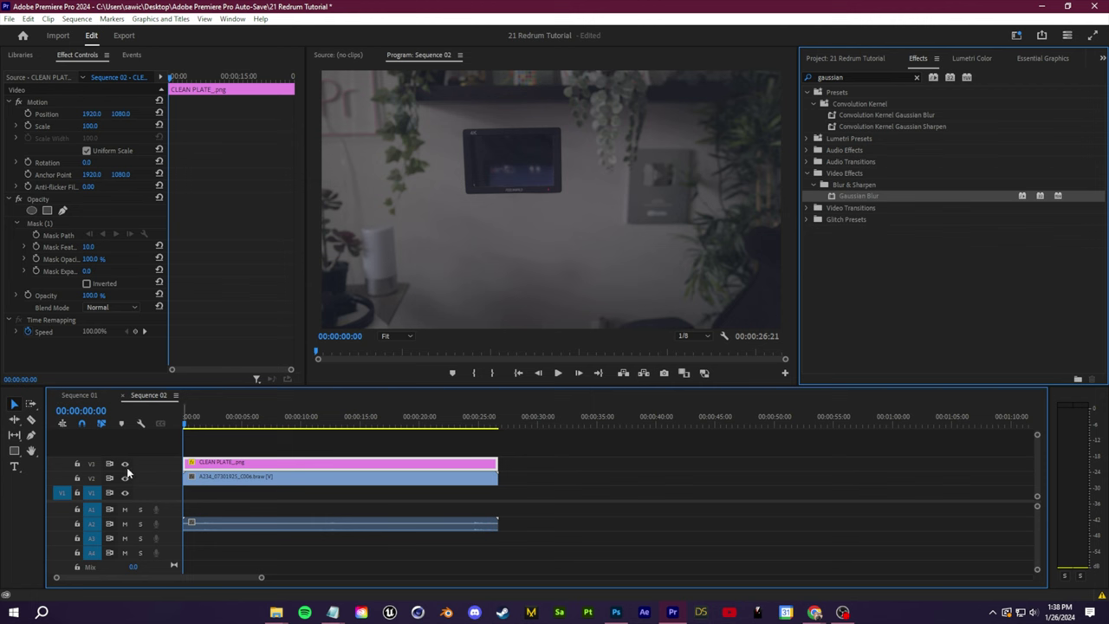
{"action": "left_click_drag", "start_coordinate": [90, 296], "coordinate": [52, 295]}
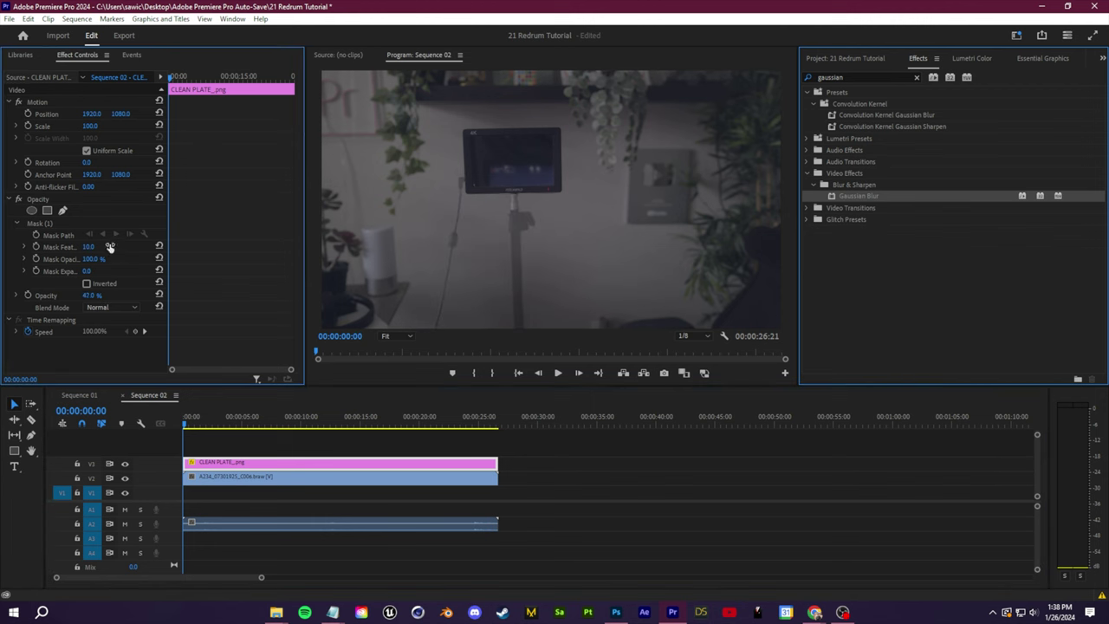
{"action": "left_click", "coordinate": [43, 222]}
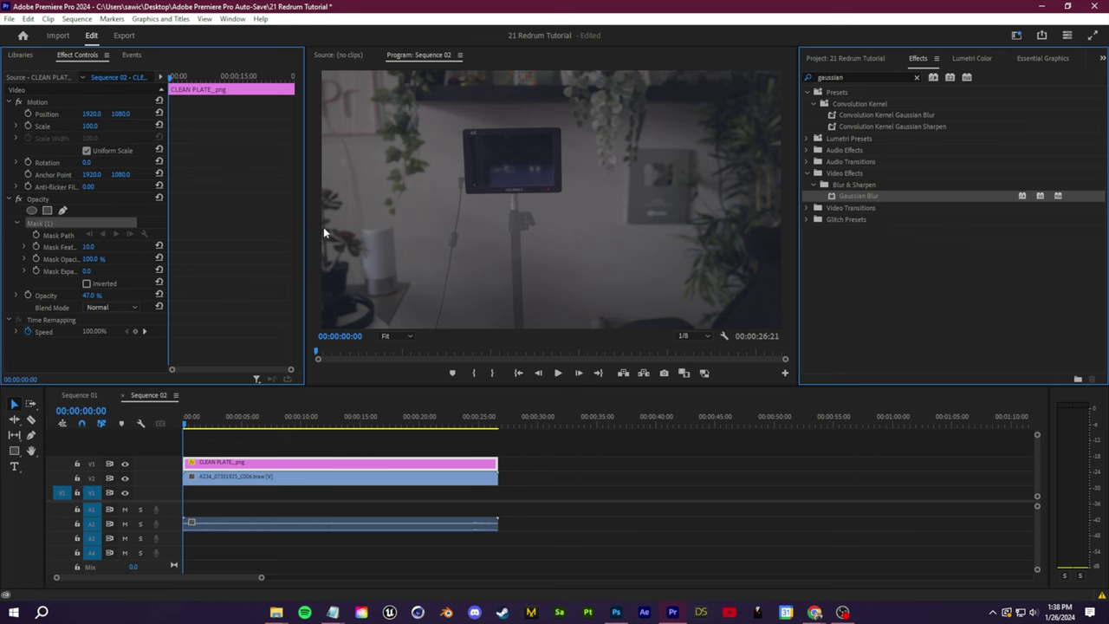
{"action": "left_click_drag", "start_coordinate": [458, 324], "coordinate": [476, 299]}
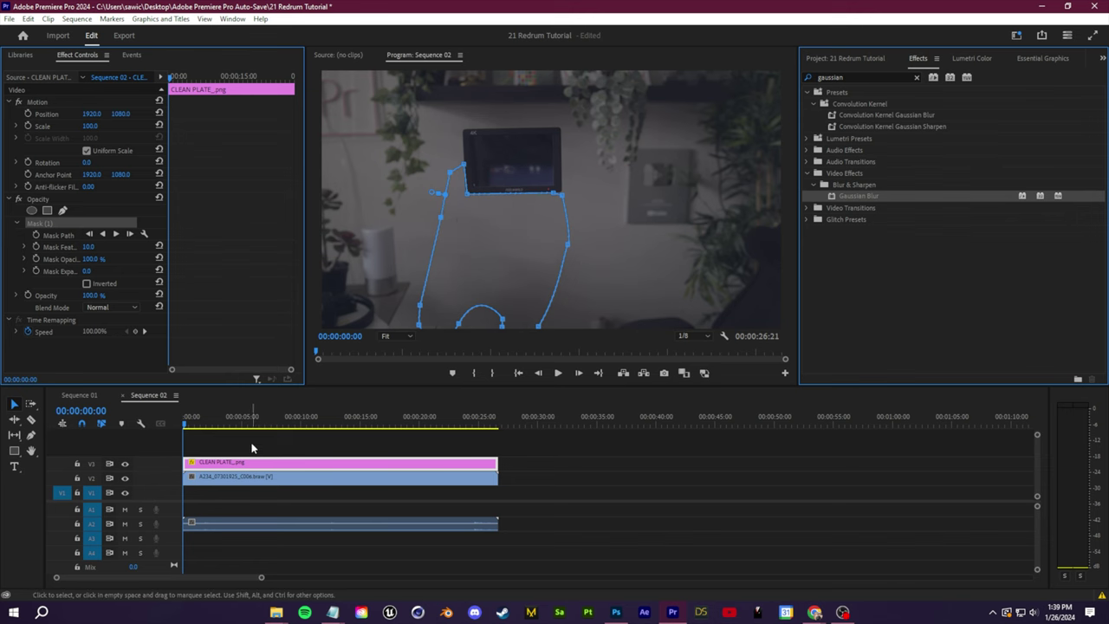
- Play and scrub the first five seconds of Sequence 02 to check the floating-monitor composite
{"action": "left_click", "coordinate": [255, 447]}
{"action": "key", "text": "space"}
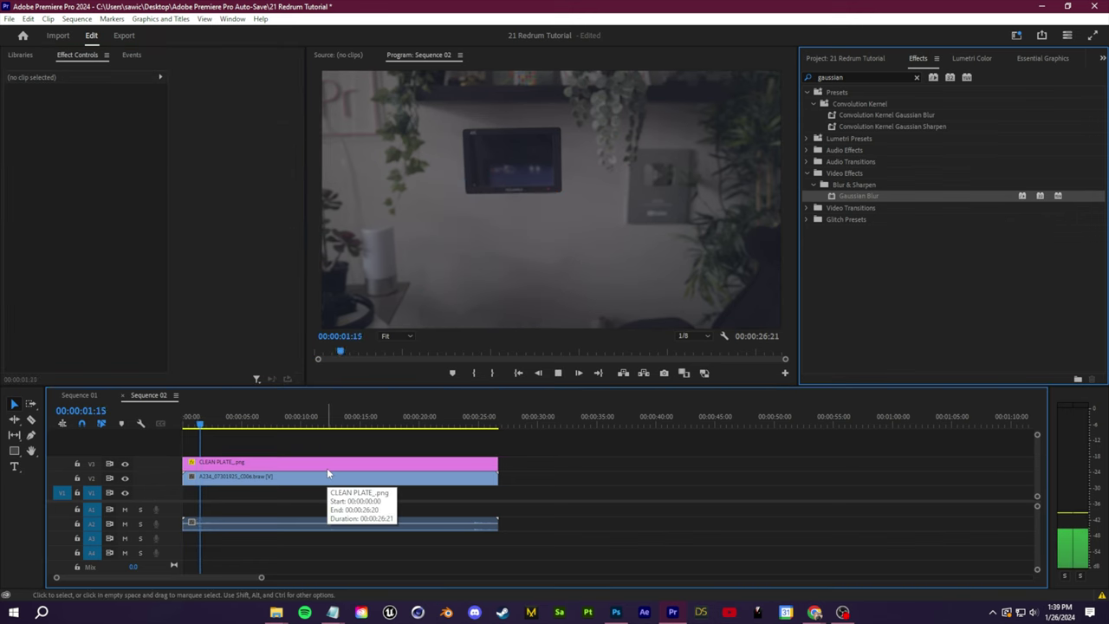
{"action": "left_click", "coordinate": [336, 475]}
{"action": "left_click", "coordinate": [246, 424]}
{"action": "left_click_drag", "start_coordinate": [247, 426], "coordinate": [229, 425]}
{"action": "key", "text": "space"}
{"action": "key", "text": "space"}
- Set the CLEAN PLATE_.png mask feather to 0 and play the composite in an enlarged program view
{"action": "left_click", "coordinate": [284, 465]}
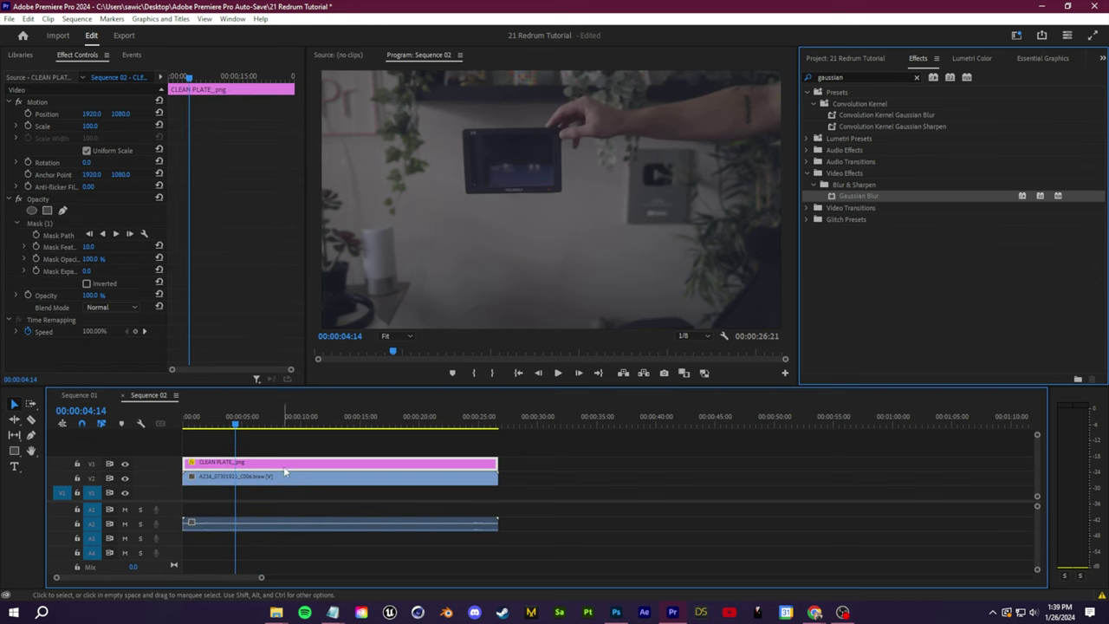
{"action": "left_click", "coordinate": [26, 246]}
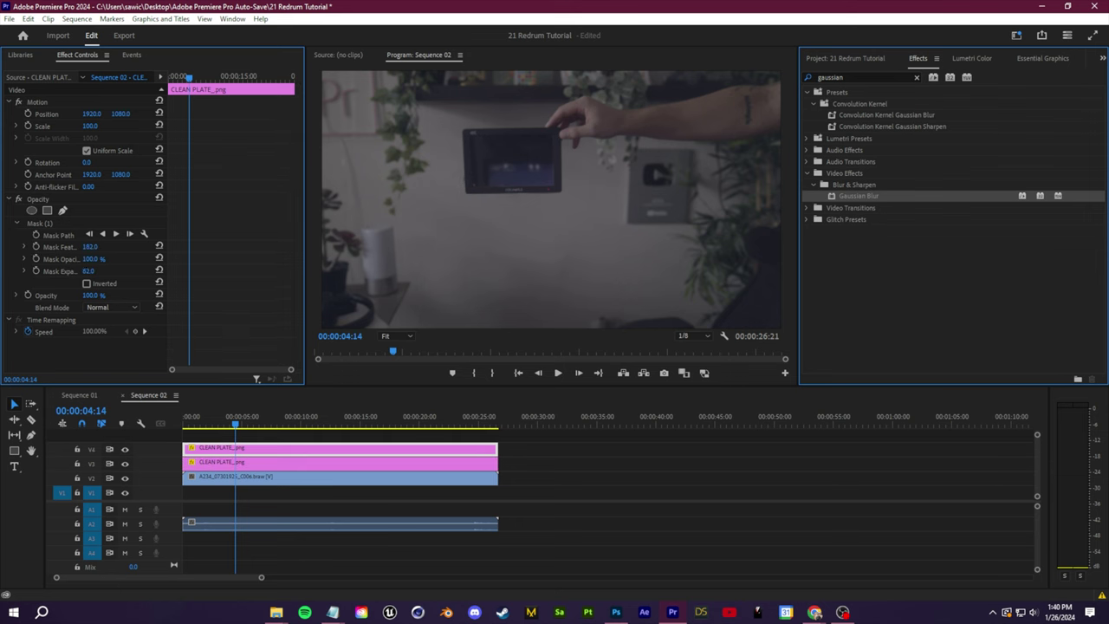
{"action": "left_click", "coordinate": [597, 252]}
{"action": "key", "text": "grave"}
{"action": "key", "text": "space"}
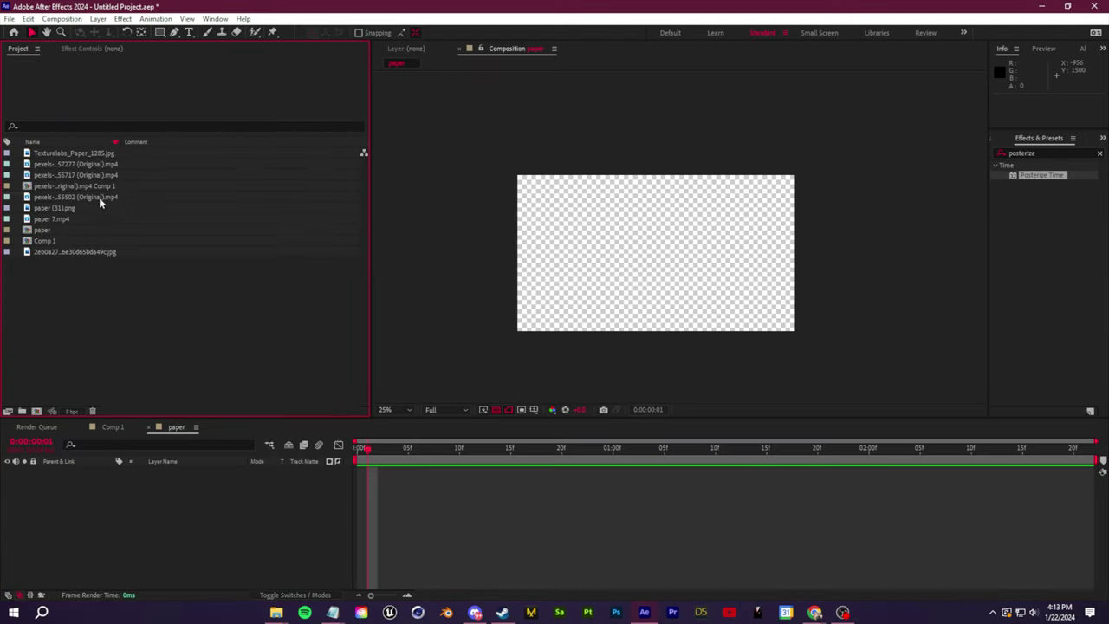
- In After Effects, add pexels-cottonbro-7957277 (Original).mp4 to the paper composition and fit it to the frame
{"action": "left_click", "coordinate": [83, 198]}
{"action": "left_click", "coordinate": [80, 174]}
{"action": "left_click", "coordinate": [73, 163]}
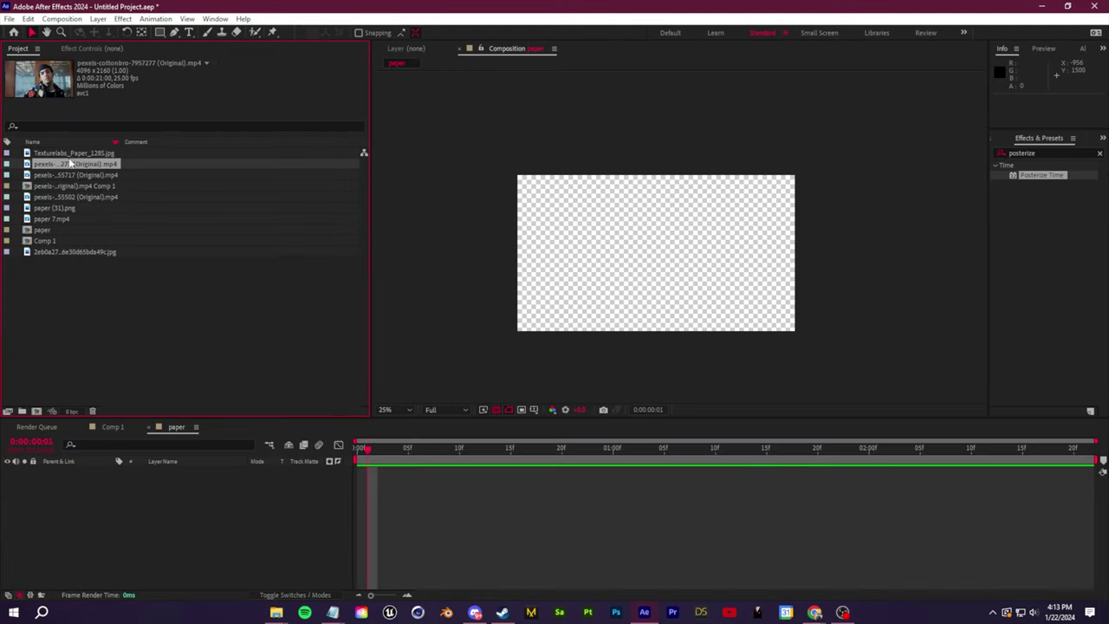
{"action": "left_click_drag", "start_coordinate": [76, 164], "coordinate": [794, 315]}
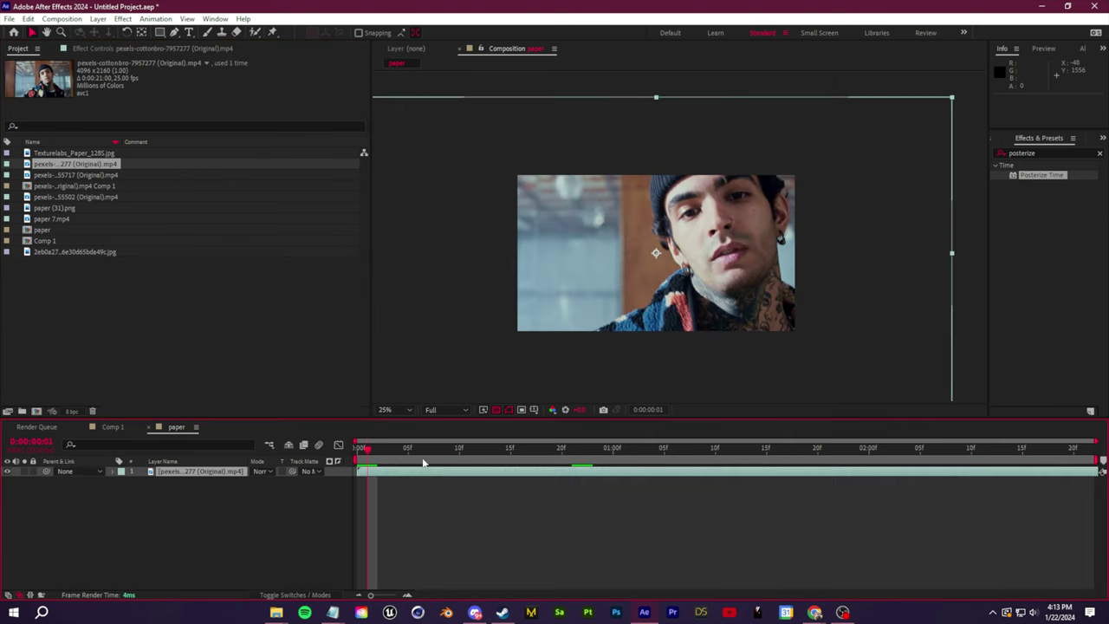
{"action": "right_click", "coordinate": [207, 471]}
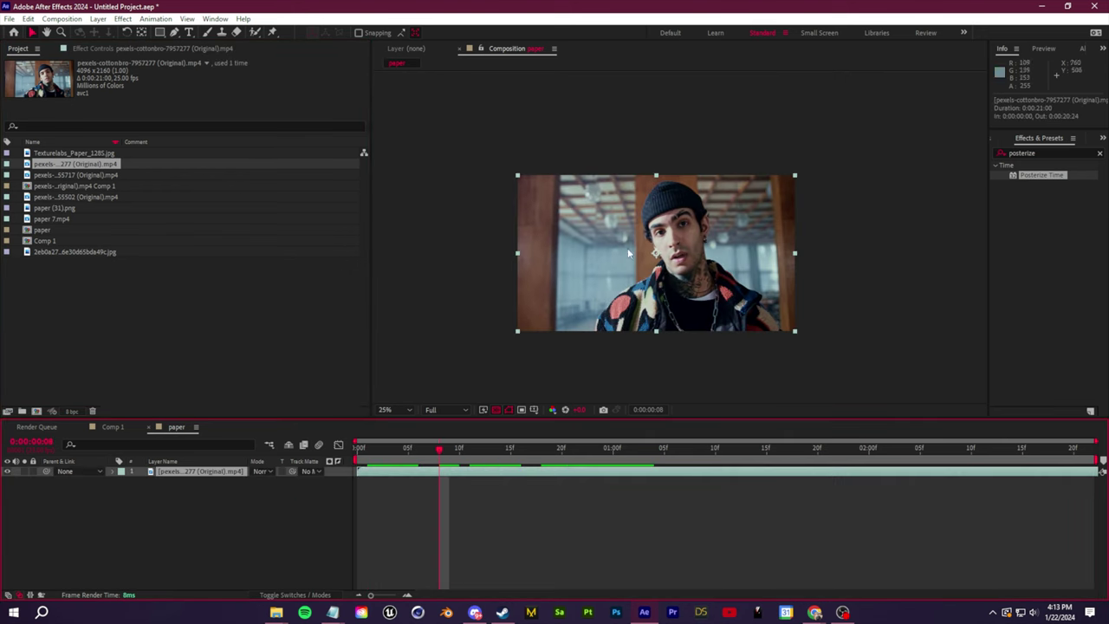
- Draw a closed seven-point Pen mask around the window area between the wooden pillars, following the man's shoulder
{"action": "left_click", "coordinate": [173, 32]}
{"action": "left_click", "coordinate": [561, 175]}
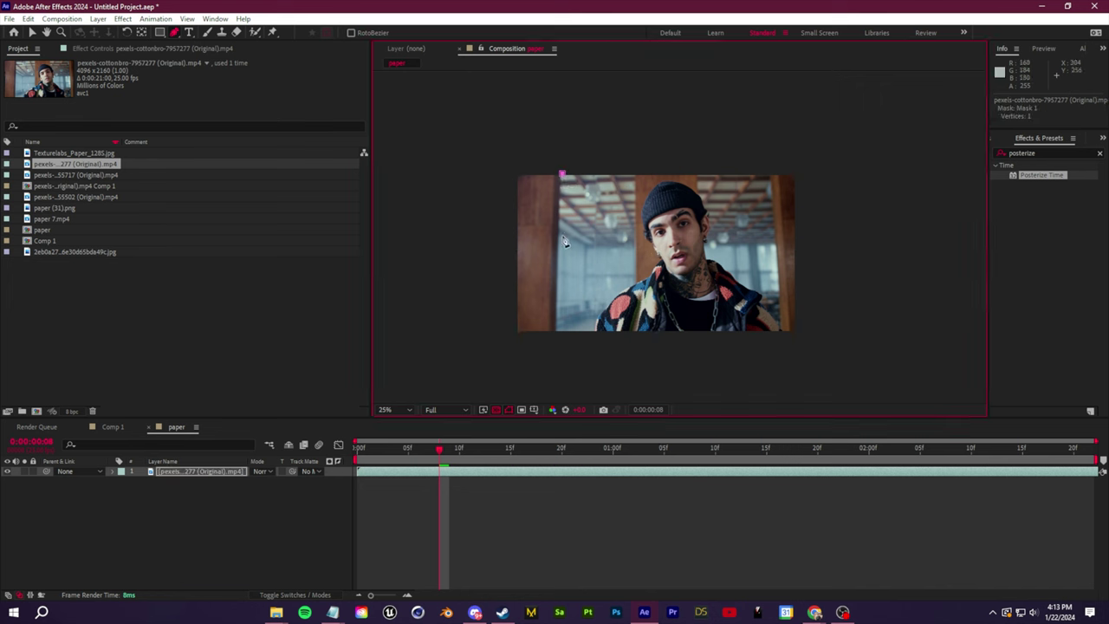
{"action": "left_click", "coordinate": [555, 332]}
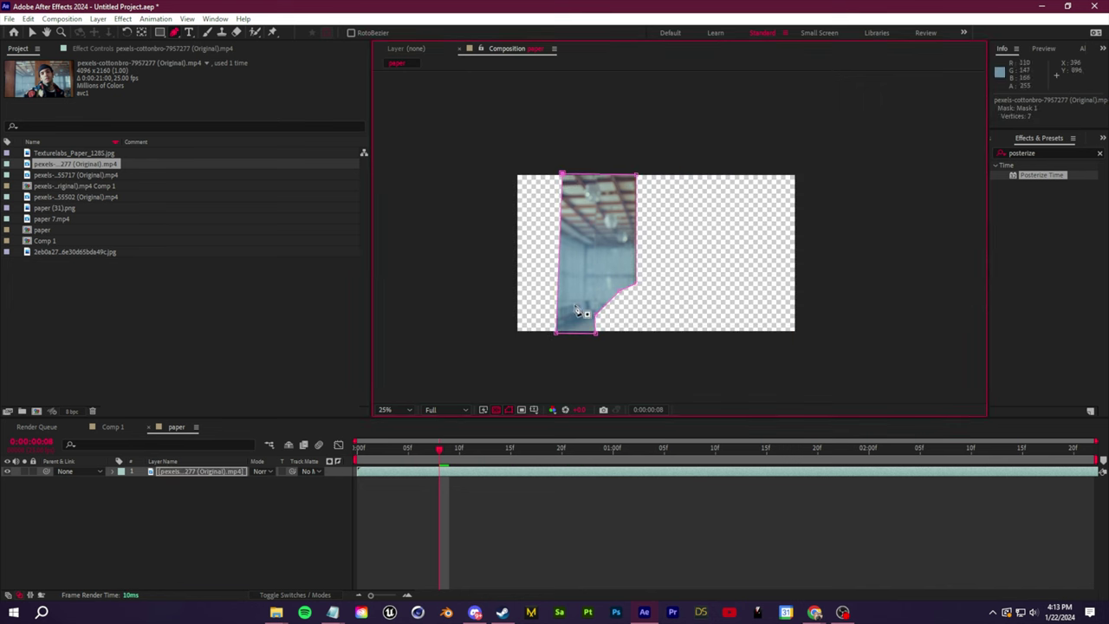
- Reveal the portrait clip's window mask and set its mode to Subtract
{"action": "left_click", "coordinate": [194, 476]}
{"action": "key", "text": "m"}
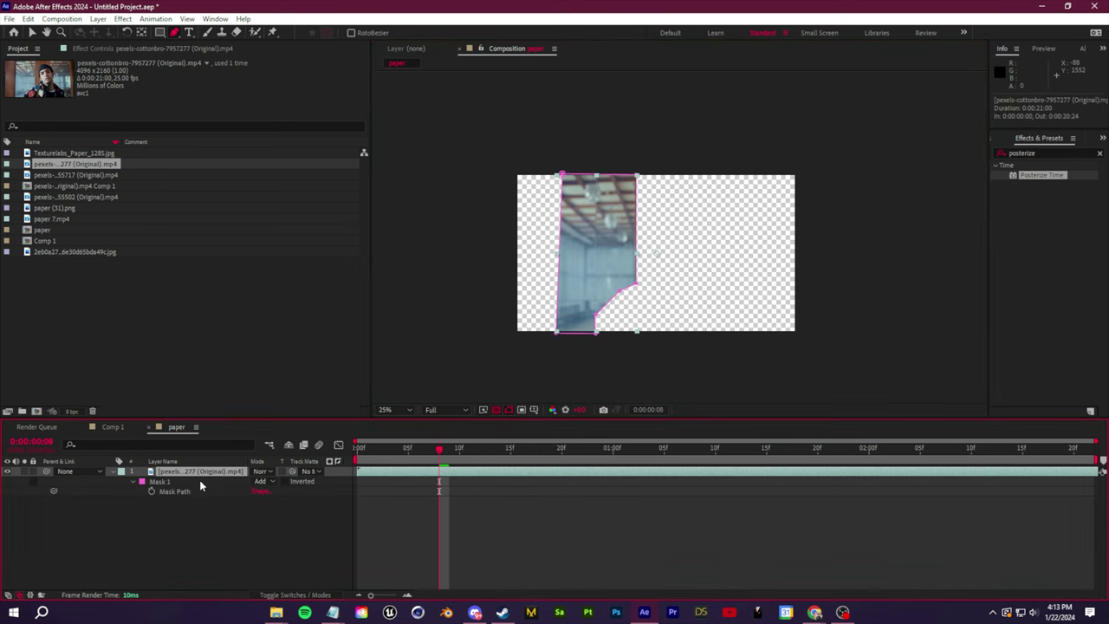
{"action": "left_click", "coordinate": [261, 481]}
{"action": "left_click", "coordinate": [285, 519]}
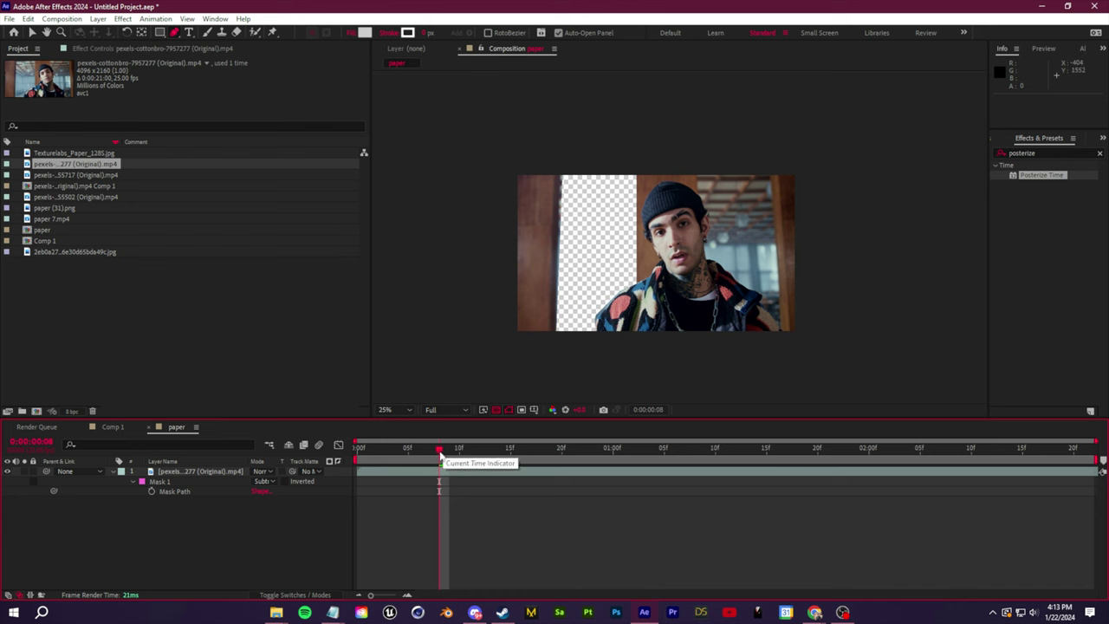
- Track the window mask forward from 0:00:00:07 using position, scale and rotation, and stop at 0:00:00:18
{"action": "mouse_move", "coordinate": [437, 455]}
{"action": "left_mouse_down"}
{"action": "mouse_move", "coordinate": [746, 461]}
{"action": "mouse_move", "coordinate": [432, 468]}
{"action": "left_mouse_up"}
{"action": "left_click", "coordinate": [158, 482]}
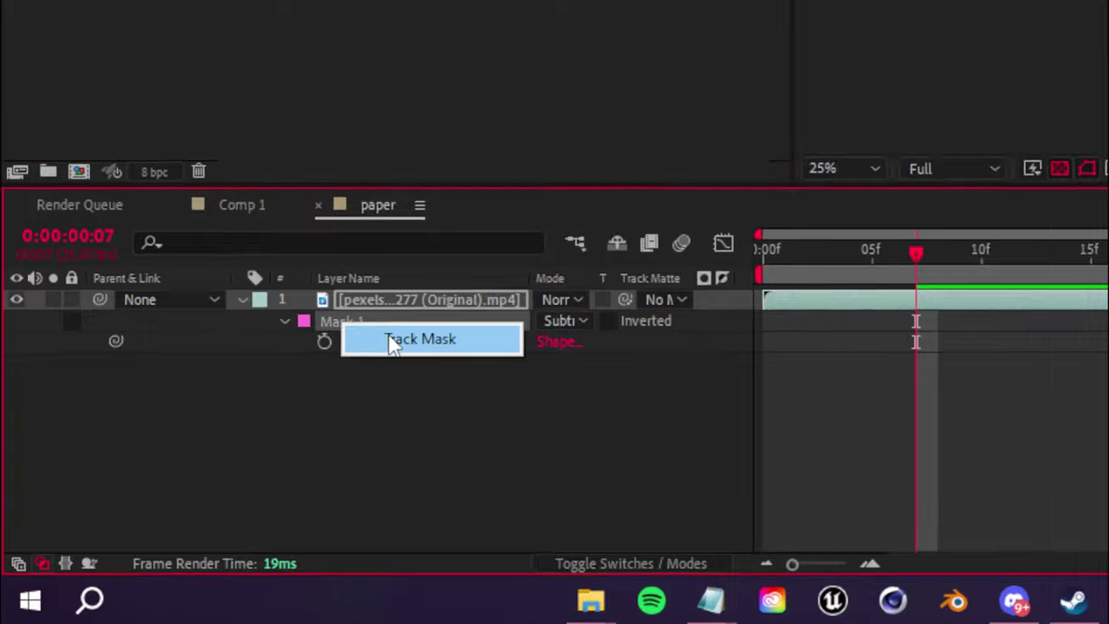
{"action": "left_click", "coordinate": [183, 490]}
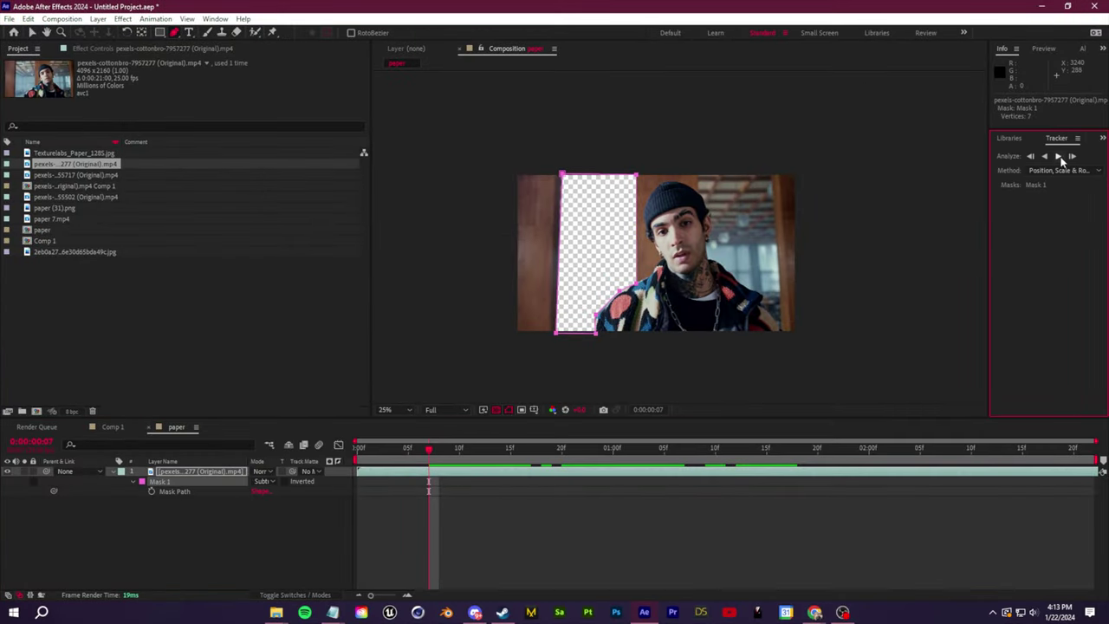
{"action": "left_click", "coordinate": [1059, 156]}
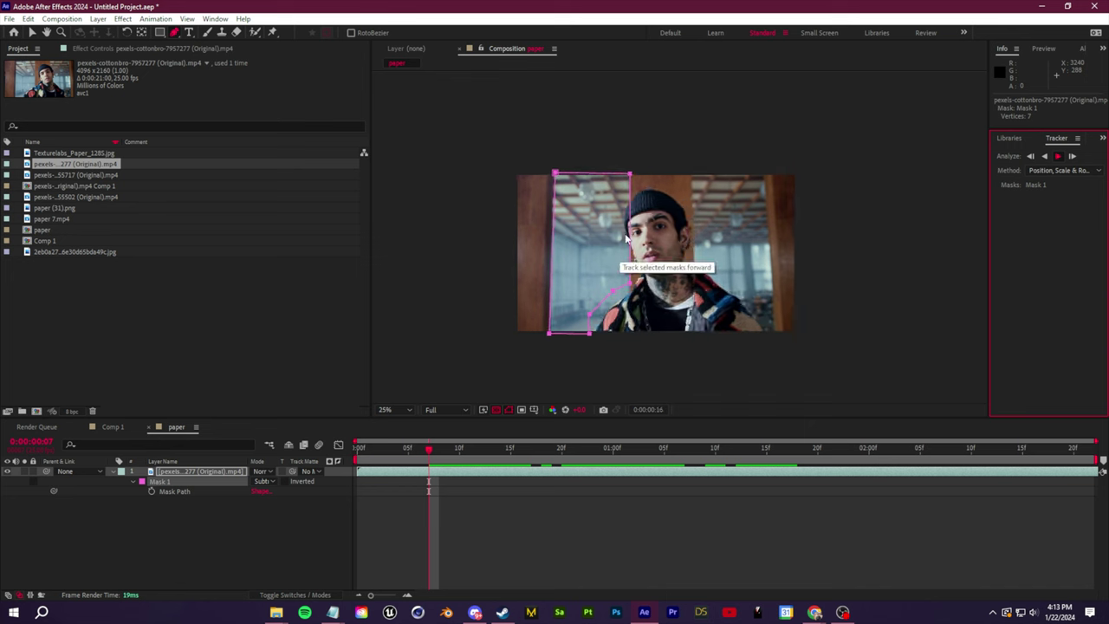
{"action": "left_click", "coordinate": [507, 496]}
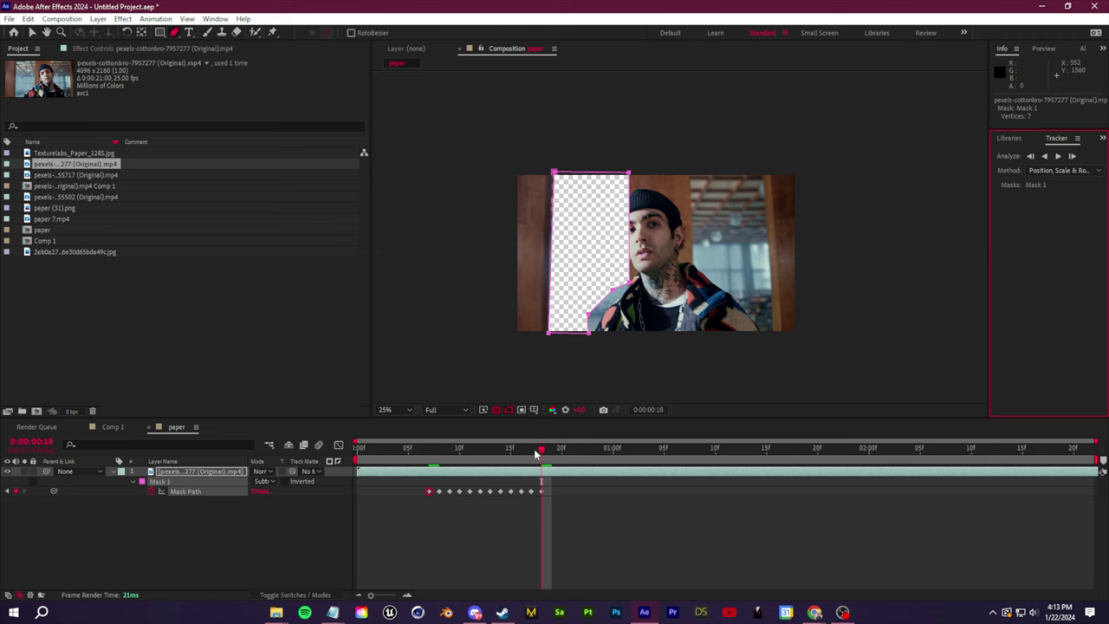
- Return to the first mask keyframe at 0:00:00:07 and add a new camera to the paper composition
{"action": "left_click_drag", "start_coordinate": [537, 453], "coordinate": [420, 485]}
{"action": "key", "text": "Page_Down"}
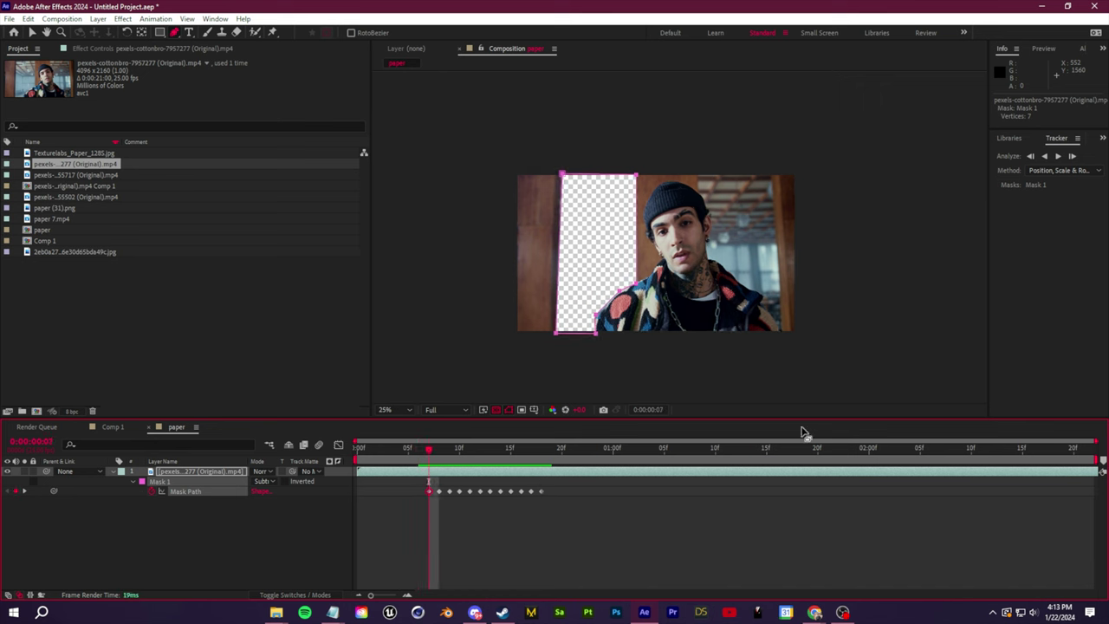
{"action": "left_click", "coordinate": [197, 553]}
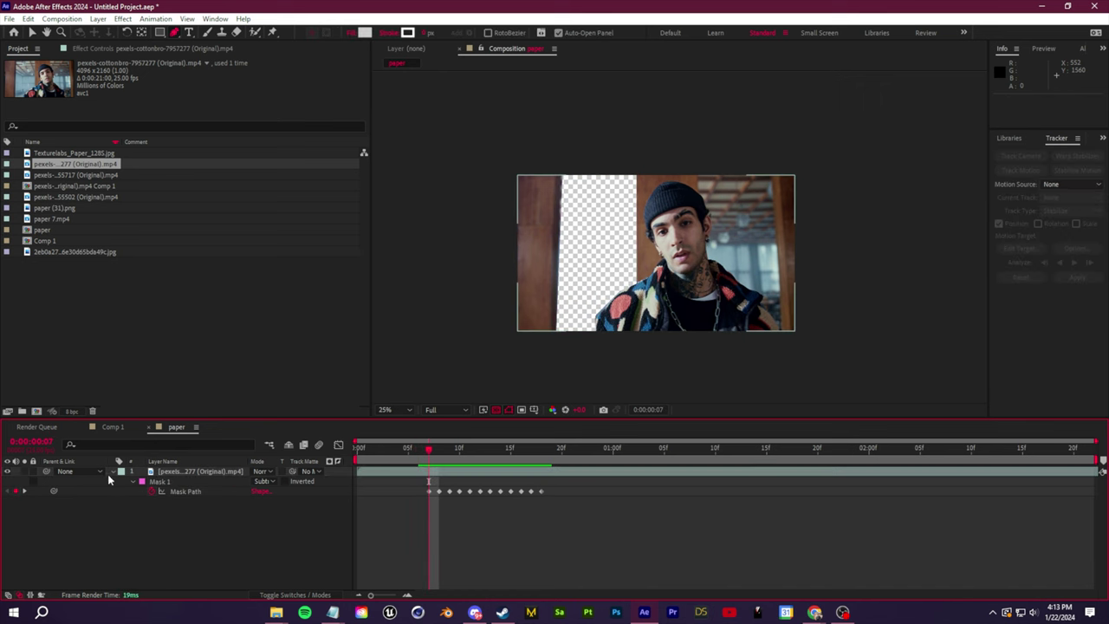
{"action": "left_click", "coordinate": [158, 470]}
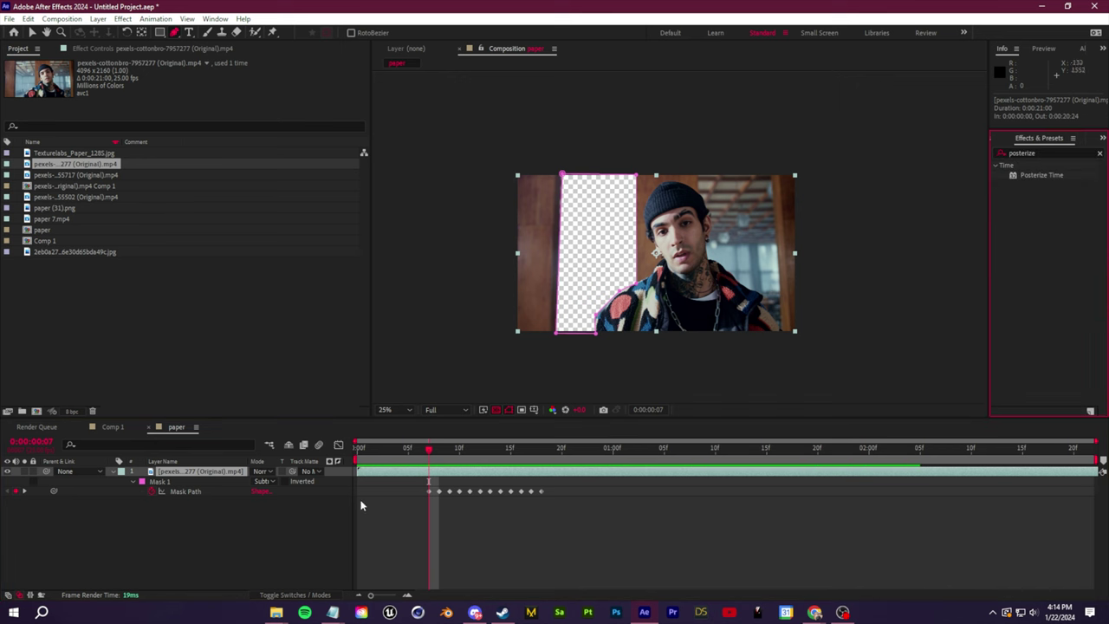
{"action": "right_click", "coordinate": [243, 538]}
{"action": "mouse_move", "coordinate": [364, 399]}
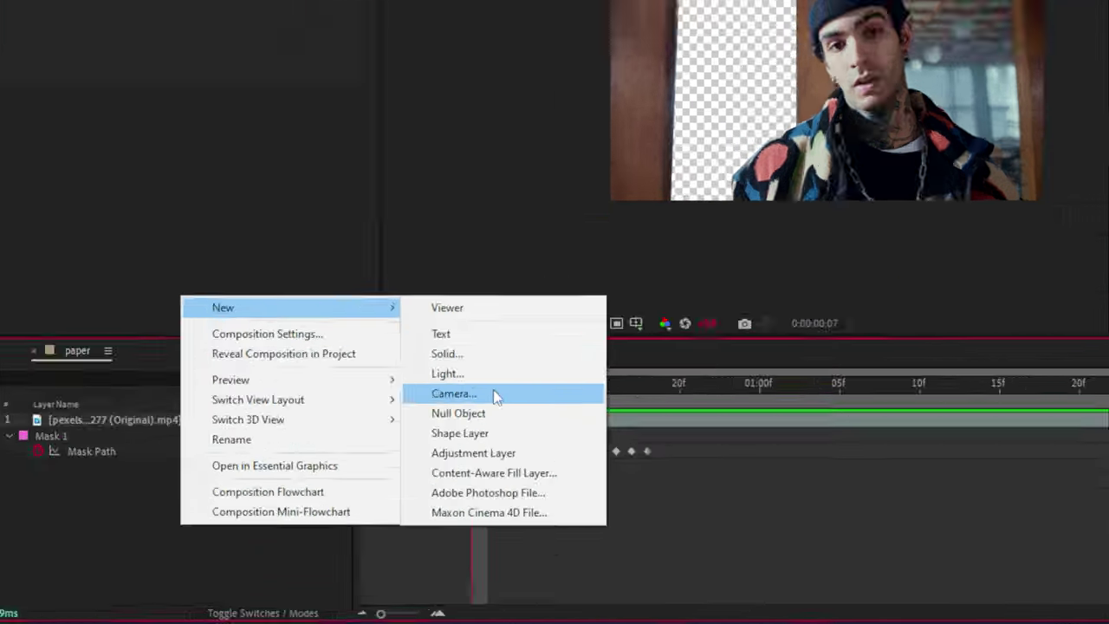
{"action": "left_click", "coordinate": [443, 457]}
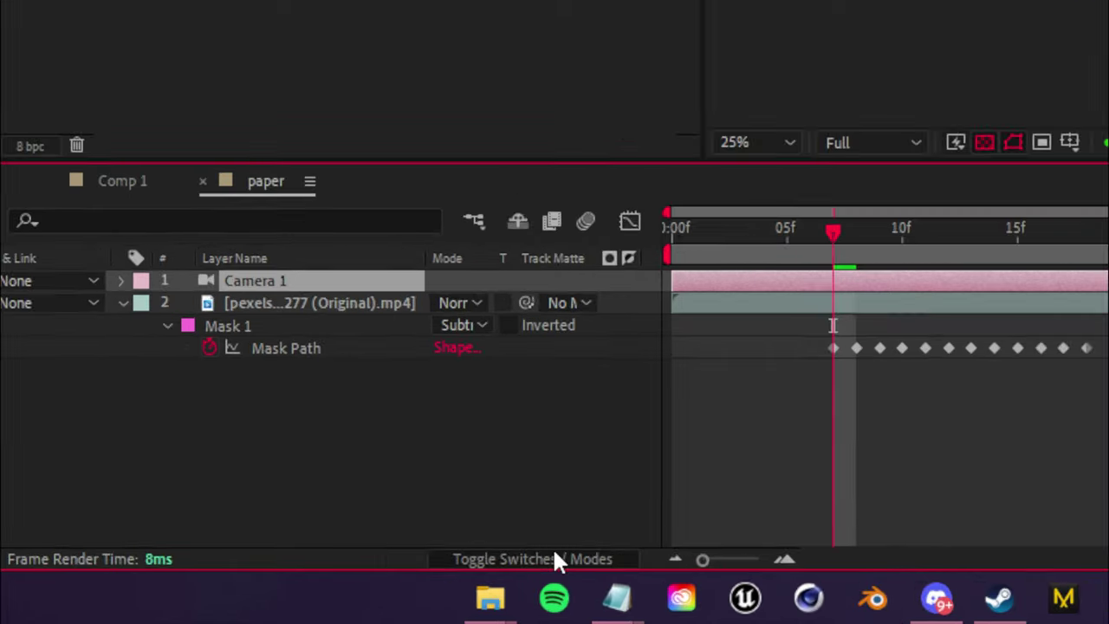
- Make the masked portrait clip a 3D layer
{"action": "left_click", "coordinate": [305, 594]}
{"action": "left_click", "coordinate": [271, 305]}
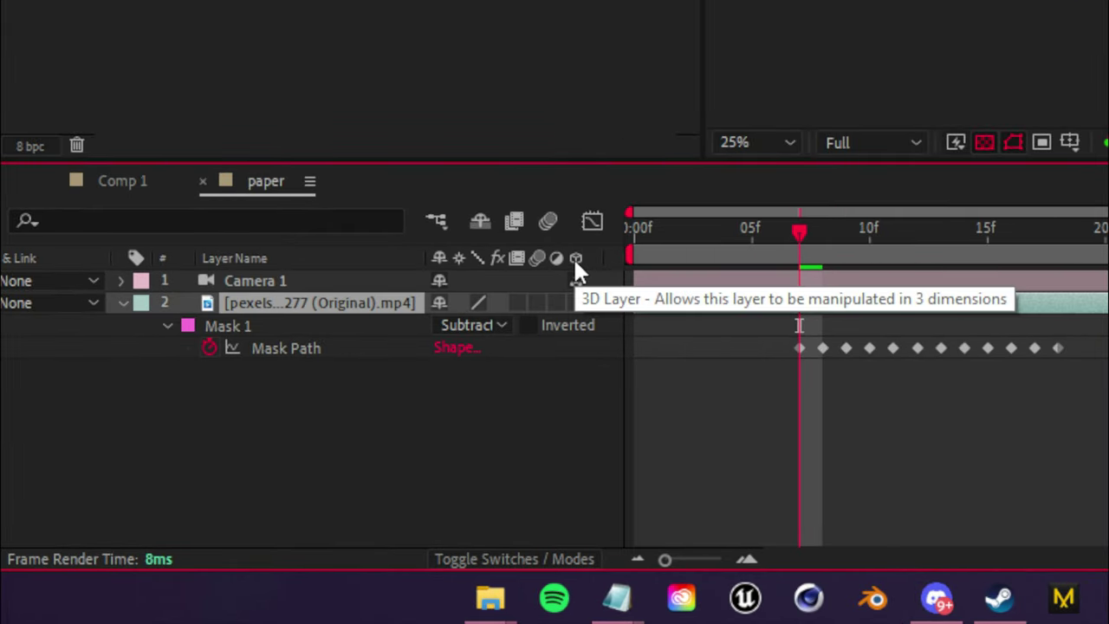
{"action": "left_click", "coordinate": [576, 303]}
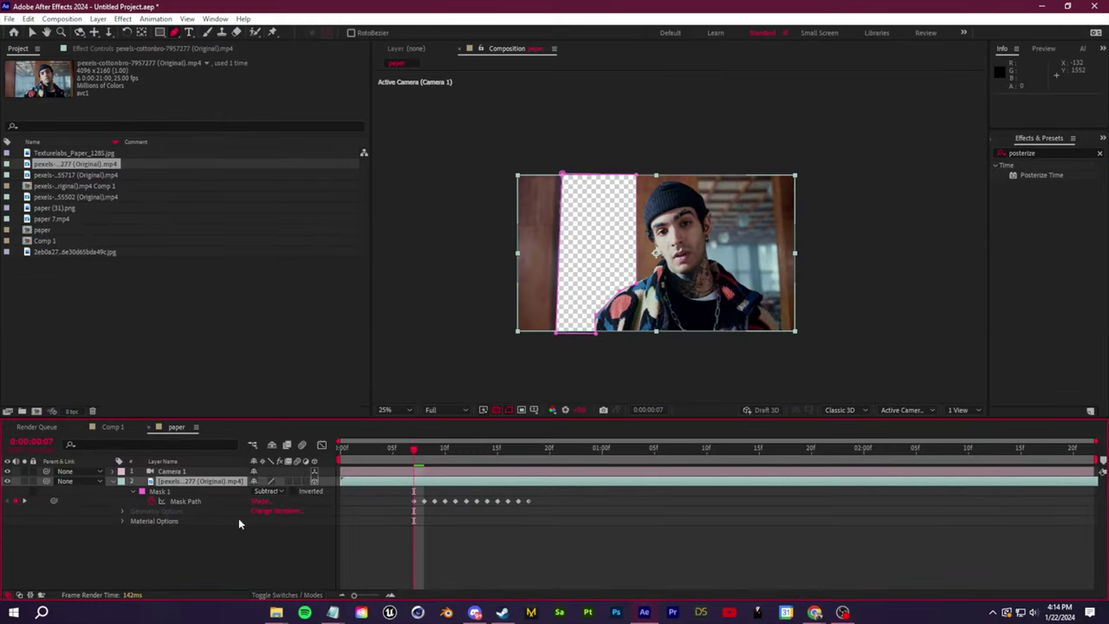
- Expand the camera's transform properties and set keyframes at 0:00:00:07 for point of interest, position, orientation and X, Y and Z rotation
{"action": "left_click", "coordinate": [164, 471]}
{"action": "left_click", "coordinate": [111, 472]}
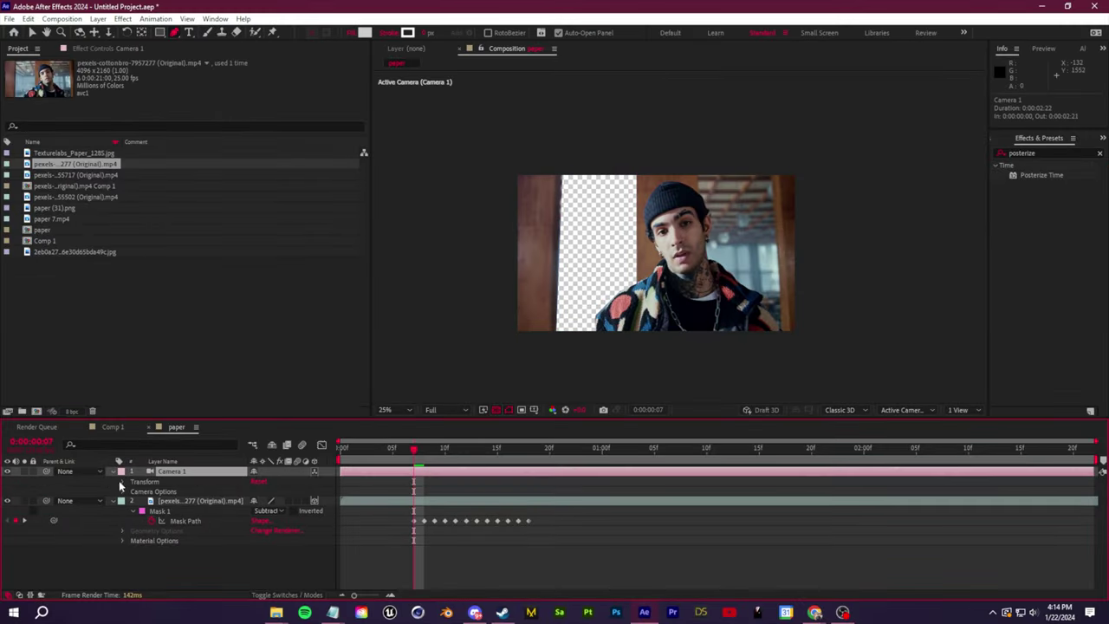
{"action": "left_click", "coordinate": [123, 481]}
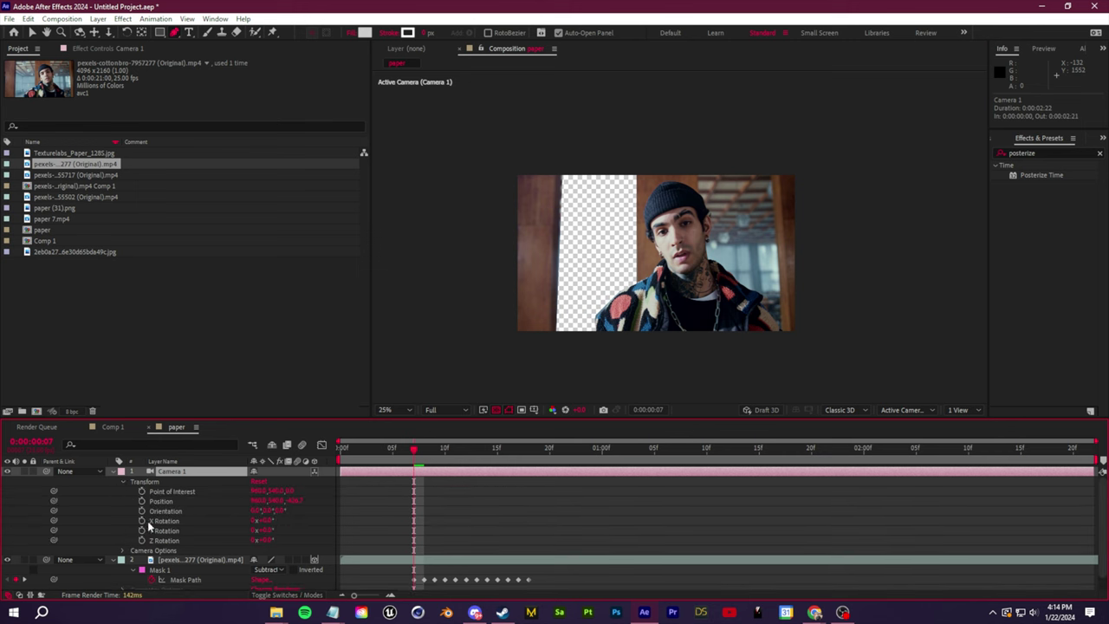
{"action": "left_click_drag", "start_coordinate": [142, 492], "coordinate": [142, 540]}
- At 0:00:00:11, pan and dolly the camera in through the transparent window opening, and preview the camera move
{"action": "left_click_drag", "start_coordinate": [414, 449], "coordinate": [454, 449]}
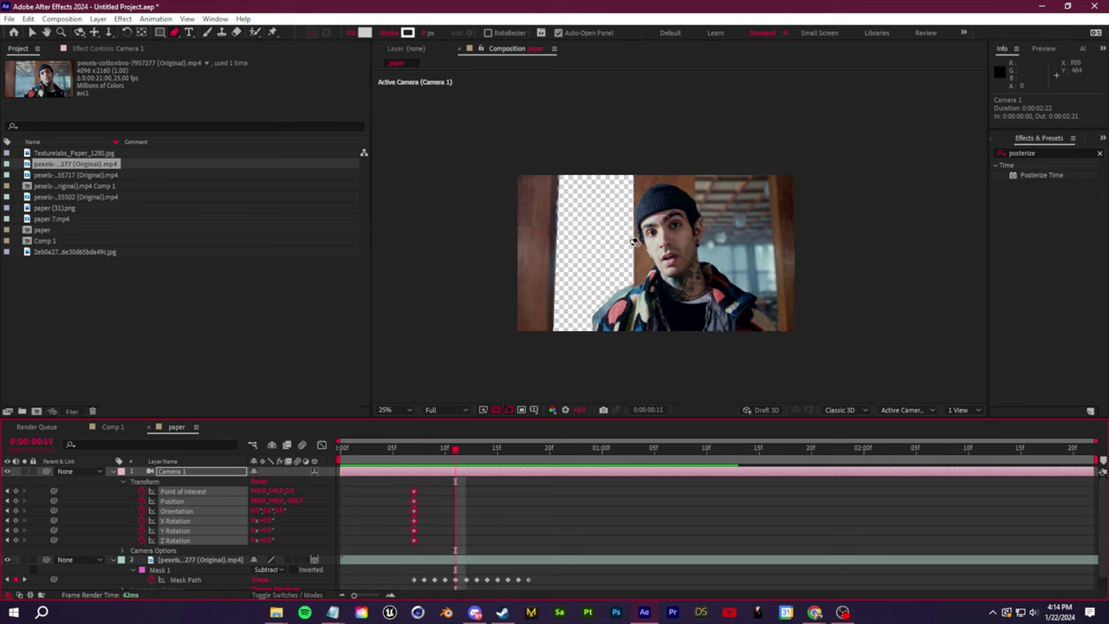
{"action": "key", "text": "c"}
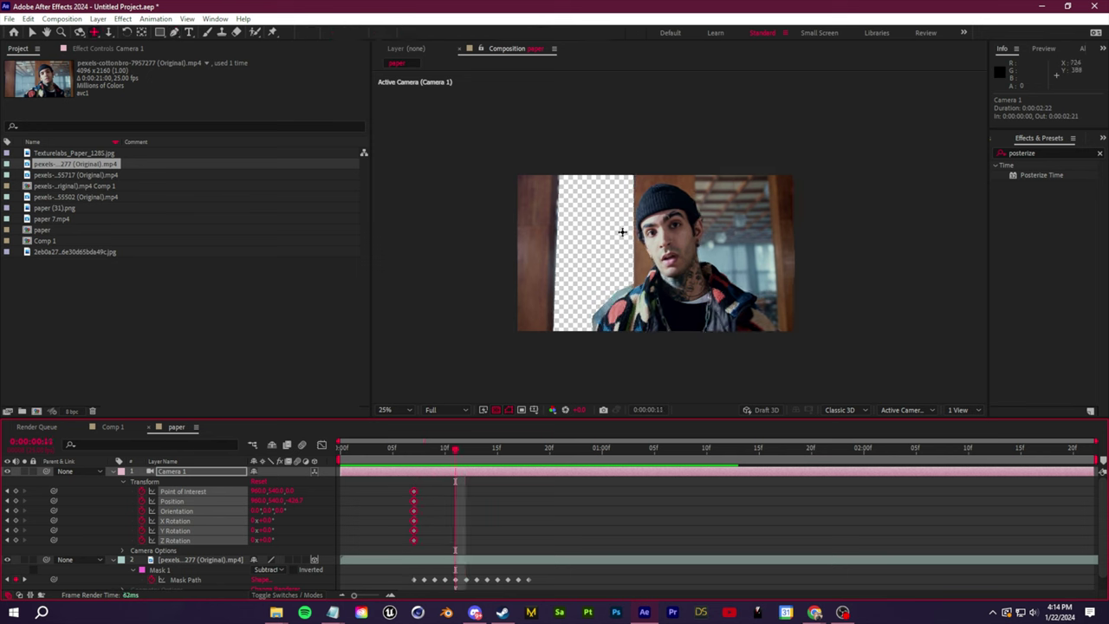
{"action": "left_click_drag", "start_coordinate": [598, 242], "coordinate": [600, 219]}
{"action": "key", "text": "c"}
{"action": "key", "text": "c"}
{"action": "left_click_drag", "start_coordinate": [602, 244], "coordinate": [665, 247]}
{"action": "key", "text": "c"}
{"action": "left_click_drag", "start_coordinate": [444, 462], "coordinate": [425, 483]}
{"action": "key", "text": "space"}
- Collapse the camera's properties, enable motion blur for the composition and the portrait clip, and scrub back to 0:00:00:05
{"action": "left_click", "coordinate": [112, 472]}
{"action": "left_click", "coordinate": [258, 591]}
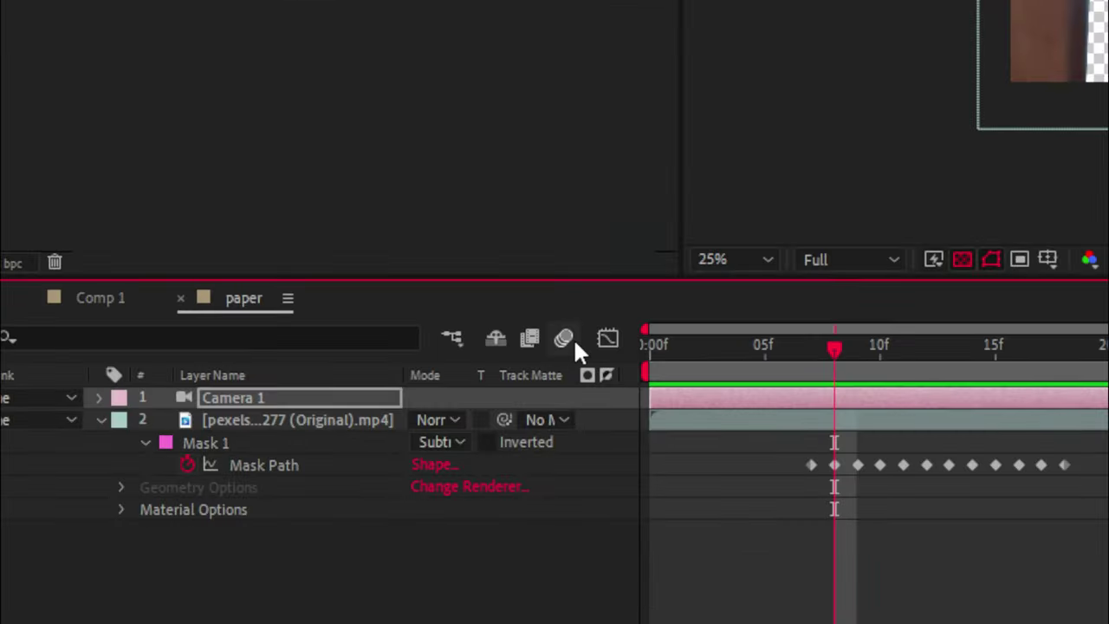
{"action": "left_click", "coordinate": [573, 338]}
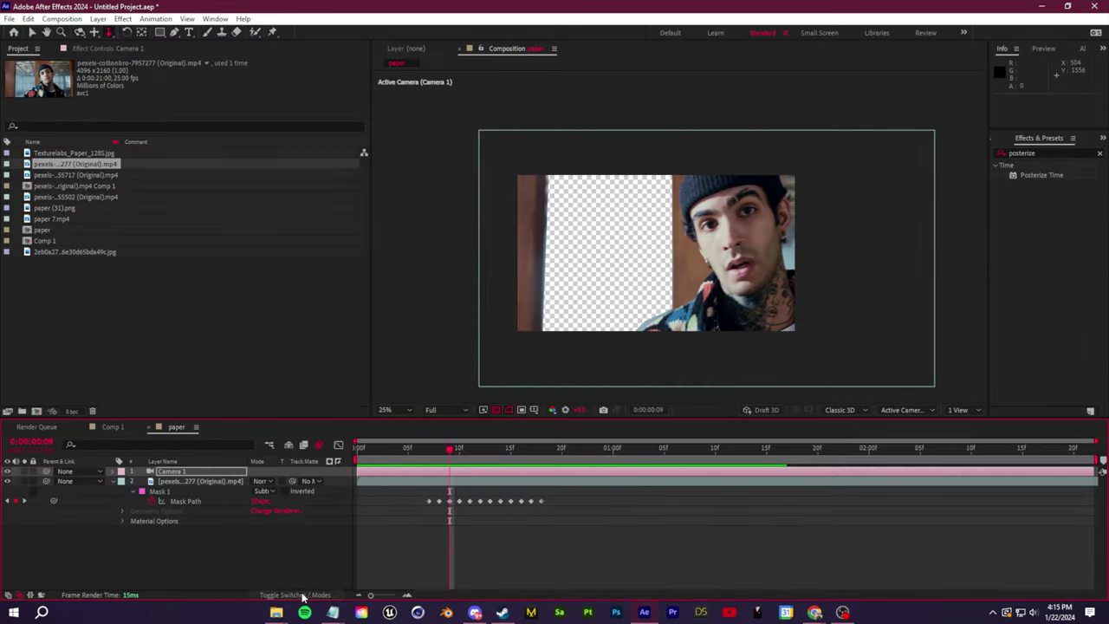
{"action": "left_click", "coordinate": [301, 595]}
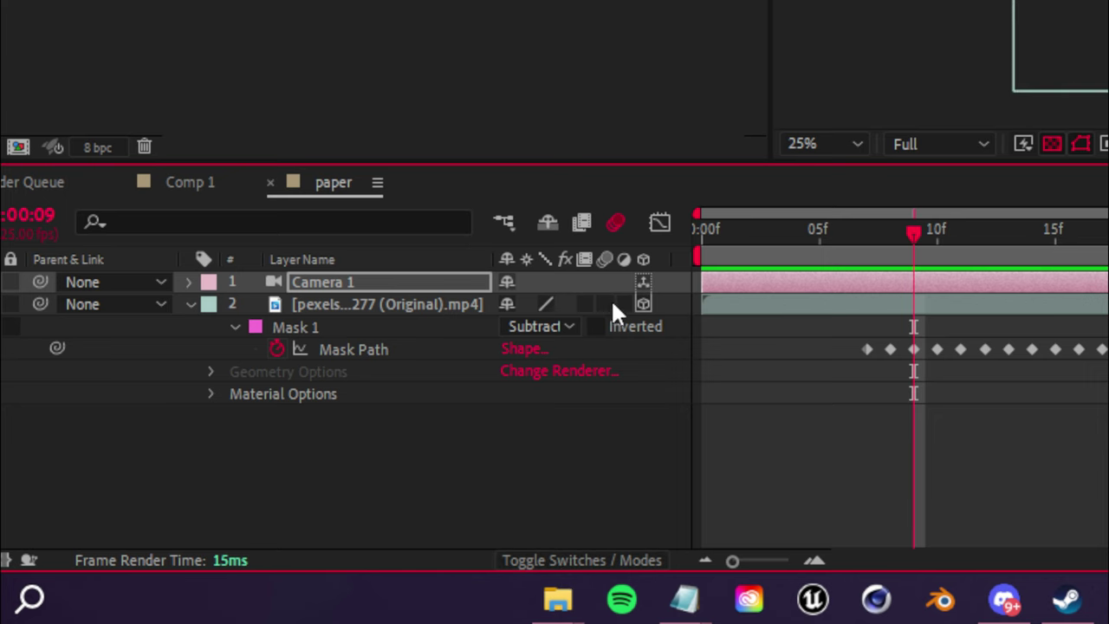
{"action": "left_click", "coordinate": [605, 302]}
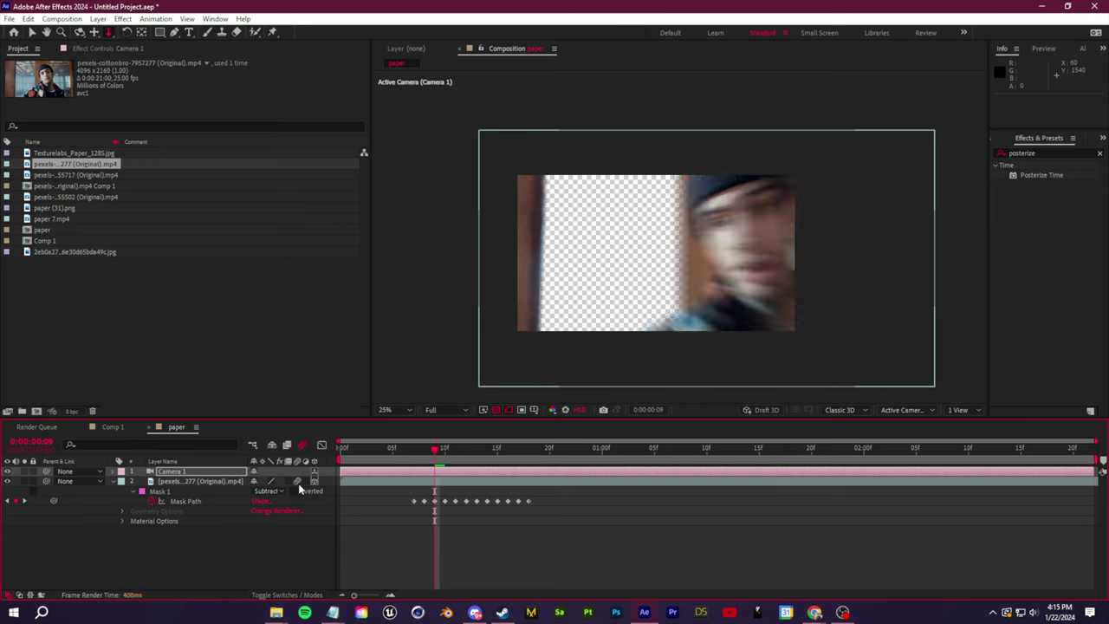
{"action": "left_click_drag", "start_coordinate": [439, 452], "coordinate": [397, 490]}
- Add pexels-cottonbro-7955502 (Original).mp4 as the bottom layer behind the window opening and fit it to the frame
{"action": "left_click", "coordinate": [78, 260]}
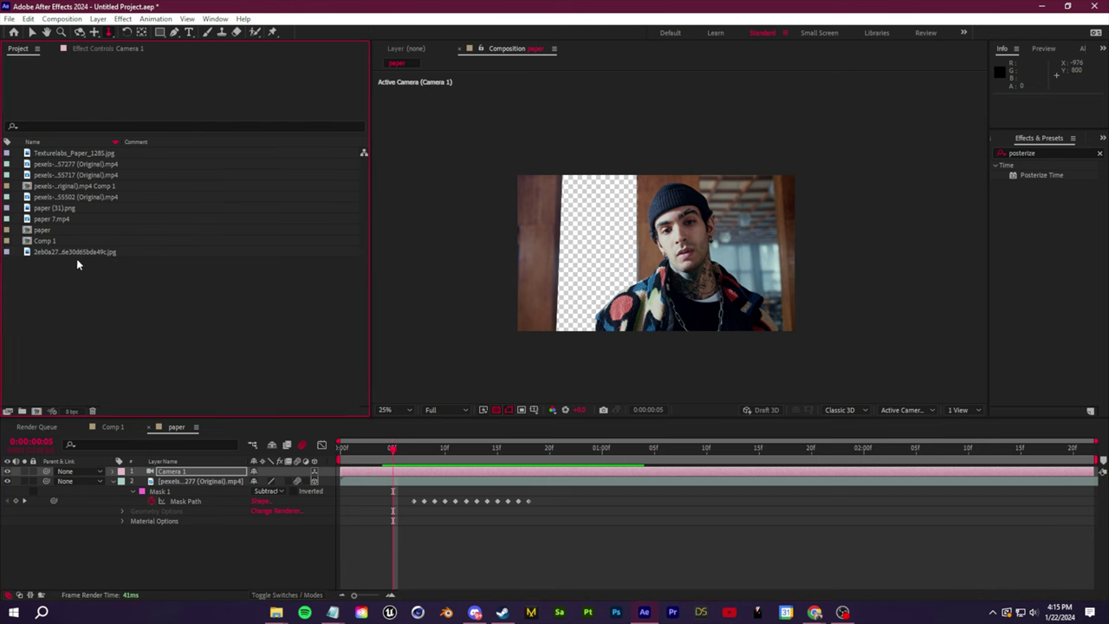
{"action": "left_click", "coordinate": [78, 253]}
{"action": "left_click", "coordinate": [76, 208]}
{"action": "left_click_drag", "start_coordinate": [77, 197], "coordinate": [173, 538]}
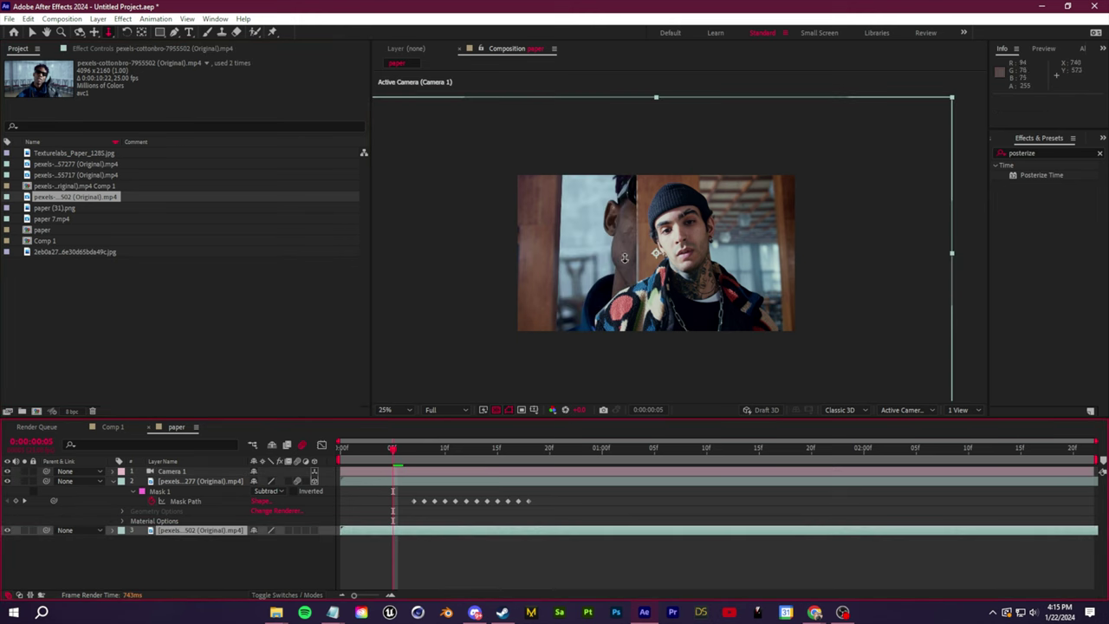
{"action": "key", "text": "v"}
{"action": "right_click", "coordinate": [216, 537]}
{"action": "mouse_move", "coordinate": [286, 236]}
{"action": "left_click", "coordinate": [374, 391]}
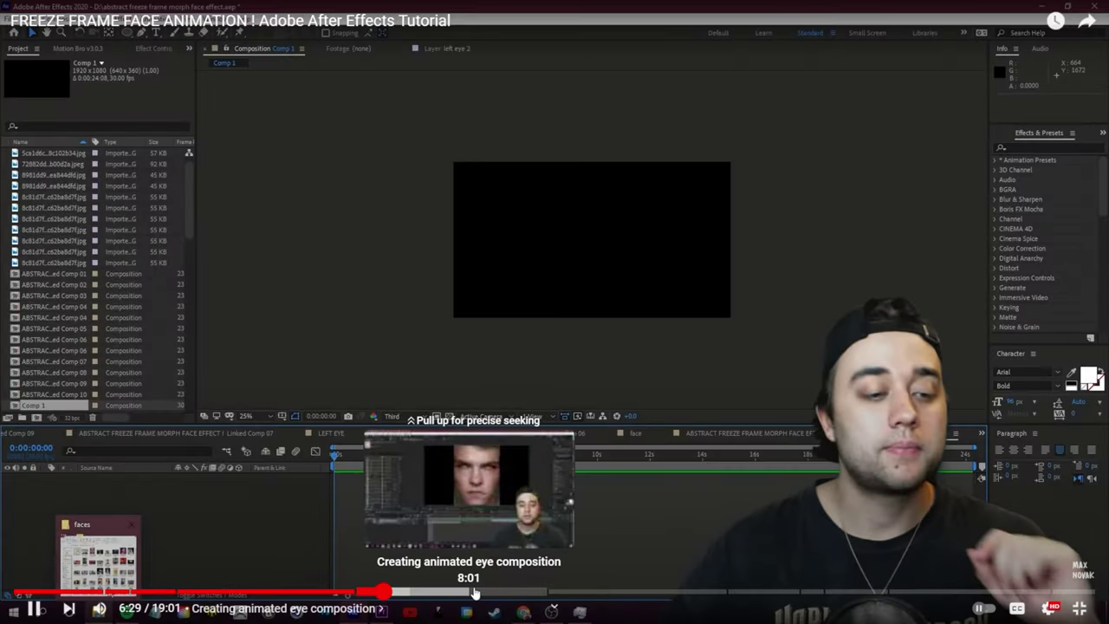
- Skim the FREEZE FRAME FACE ANIMATION video on YouTube from the eye composition chapter to the troubleshooting and customization tips
{"action": "left_click", "coordinate": [563, 593]}
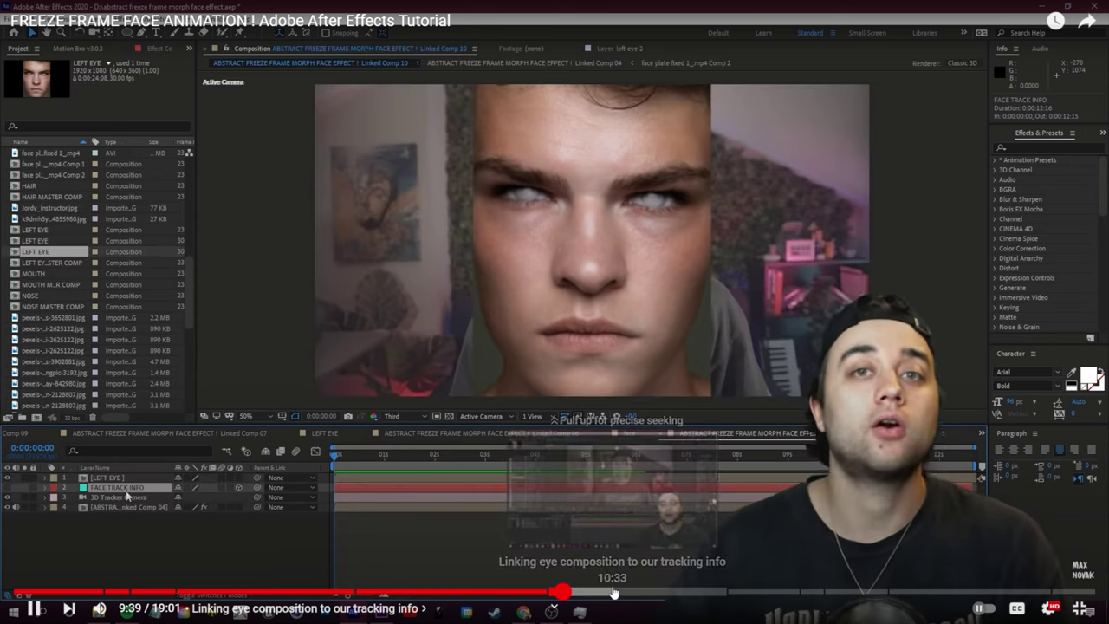
{"action": "left_click", "coordinate": [612, 593]}
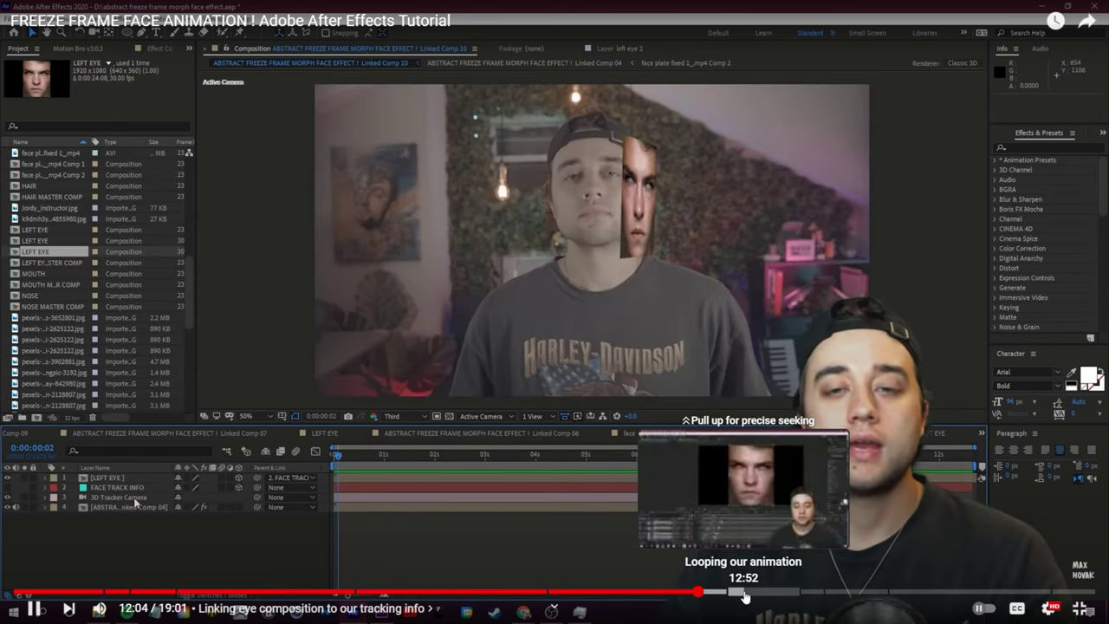
{"action": "left_click", "coordinate": [698, 592]}
{"action": "left_click", "coordinate": [745, 593]}
{"action": "left_click", "coordinate": [761, 592]}
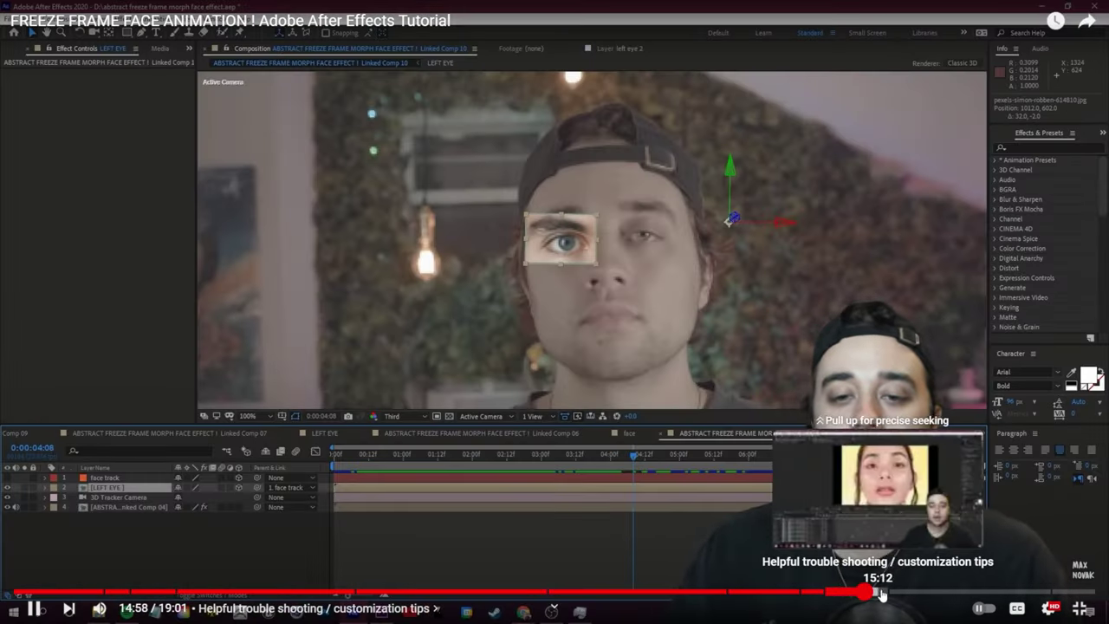
{"action": "left_click", "coordinate": [881, 593]}
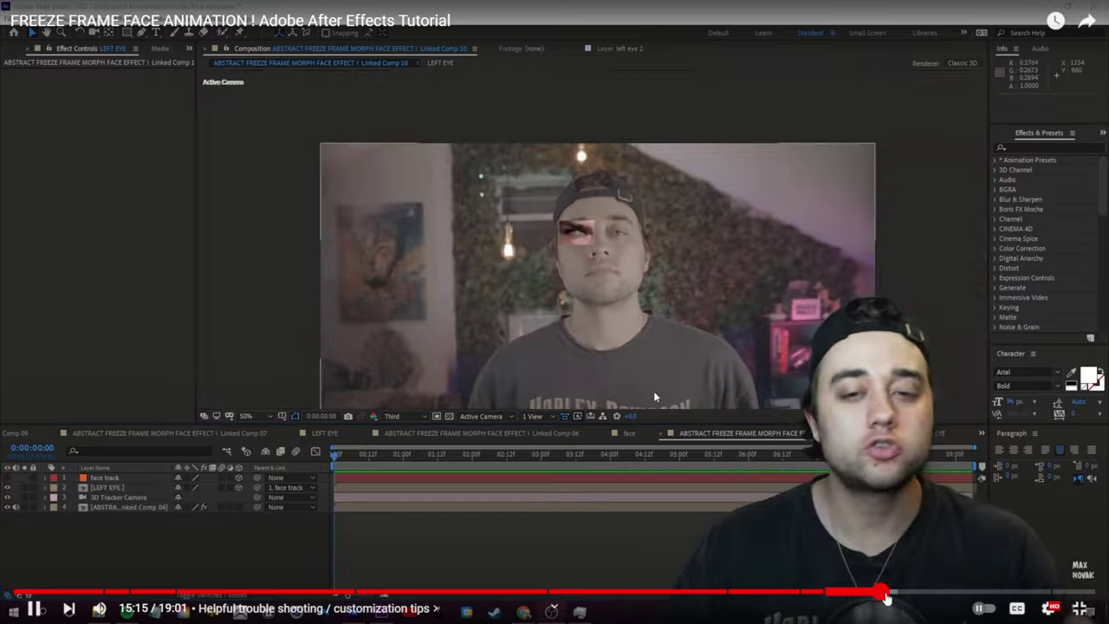